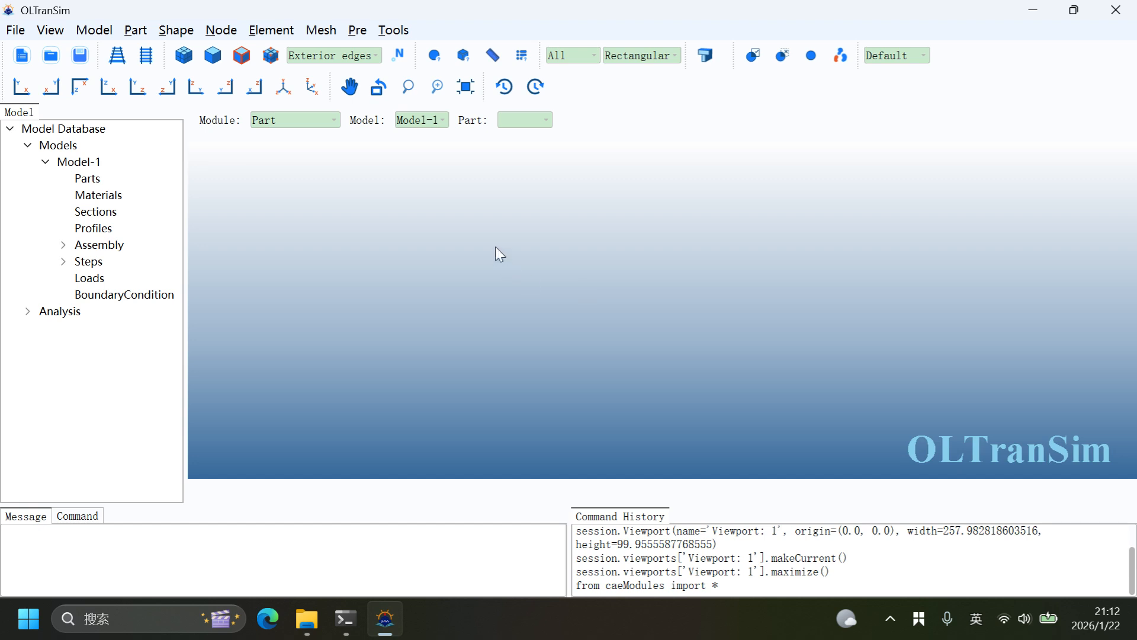
- Import the Nastran file 180k_model.bdf as model 180k_model with element types B33, S3I, S4I and C3D8
left_click(305, 619)
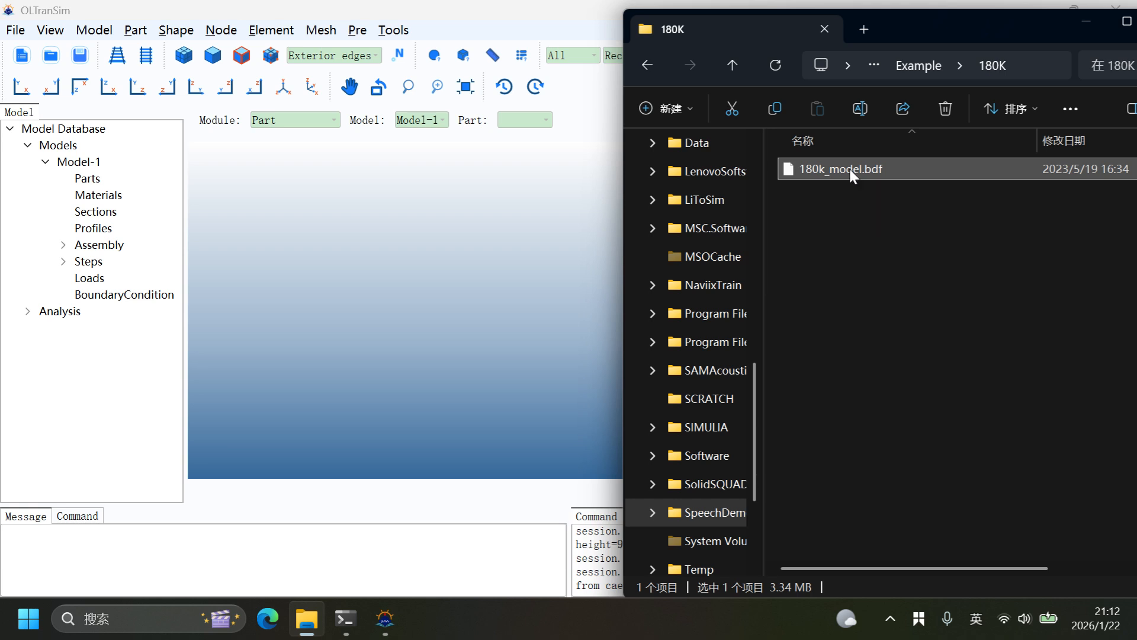
left_click_drag(852, 173, 87, 385)
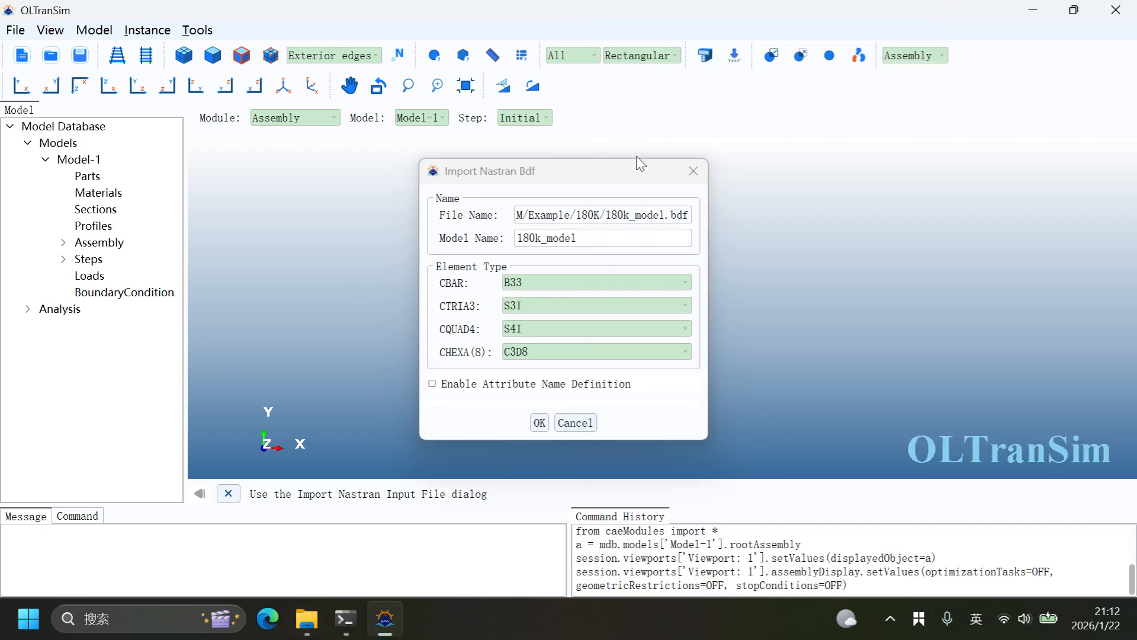
left_click(539, 423)
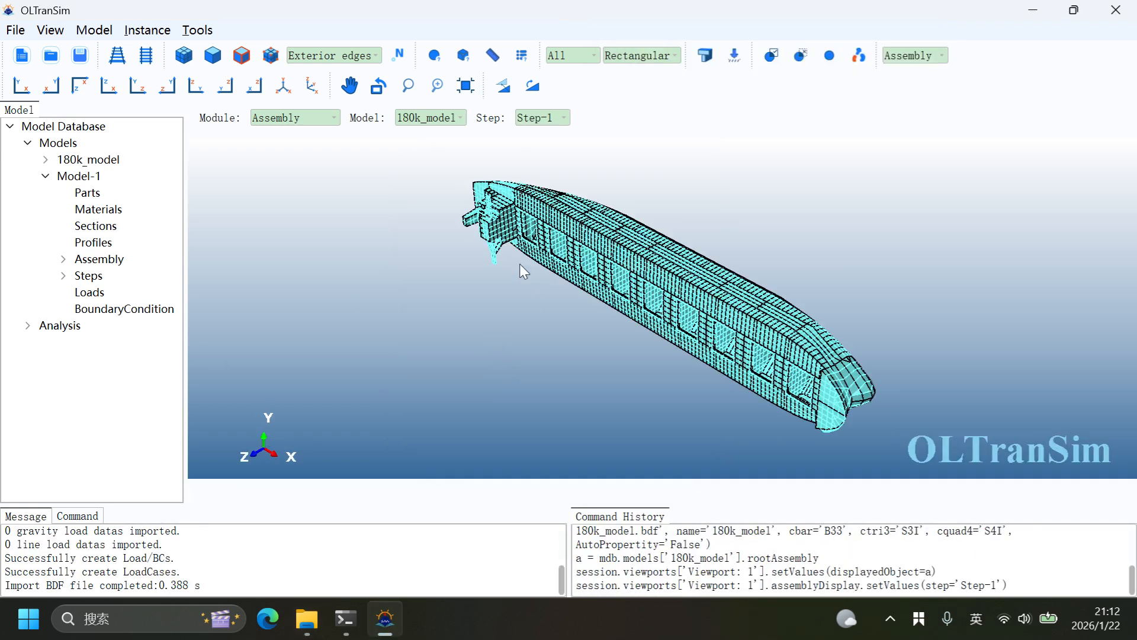
- Color the imported ship model by sections in the Assembly module
scroll(523, 263, "up", 3)
left_click_drag(642, 322, 656, 191, "ctrl+alt")
left_click_drag(654, 333, 620, 269, "ctrl+alt")
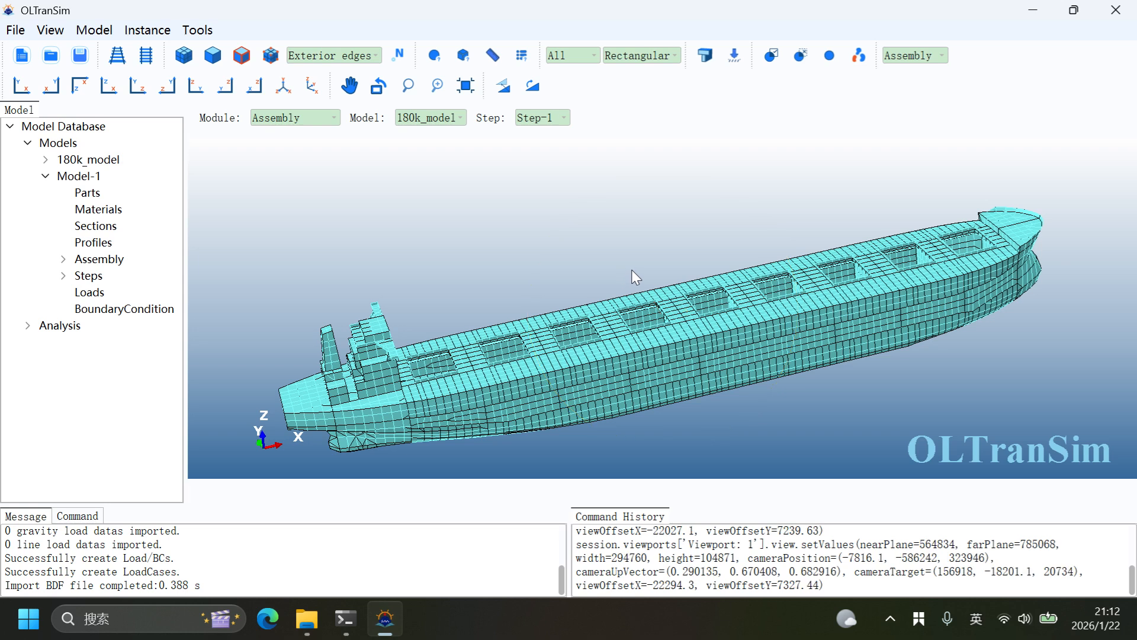
left_click(915, 57)
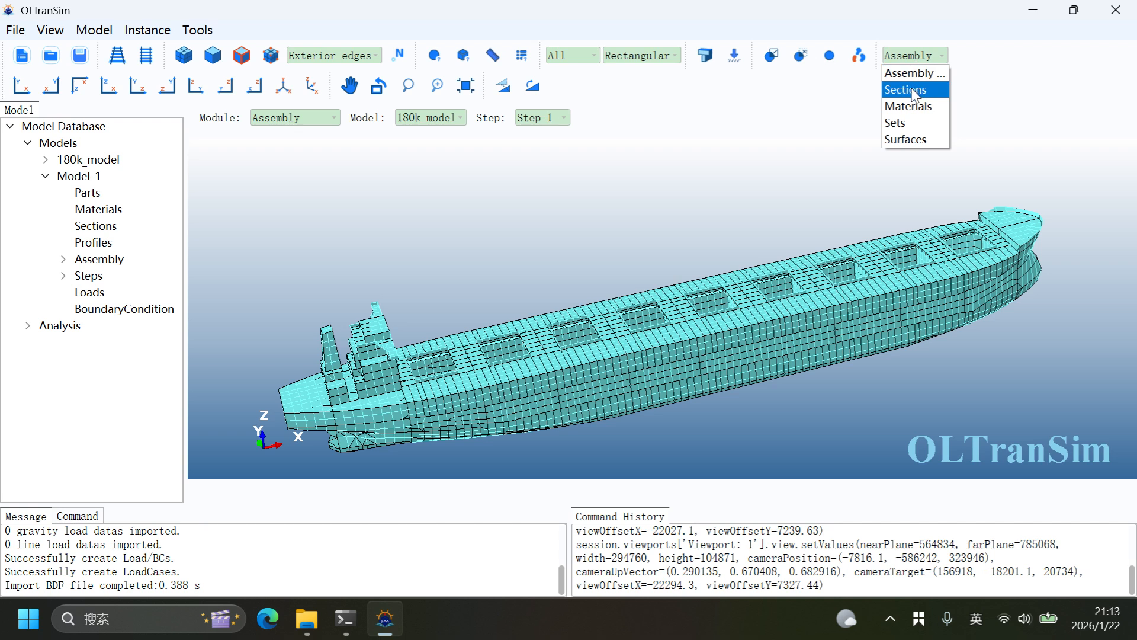
left_click(893, 93)
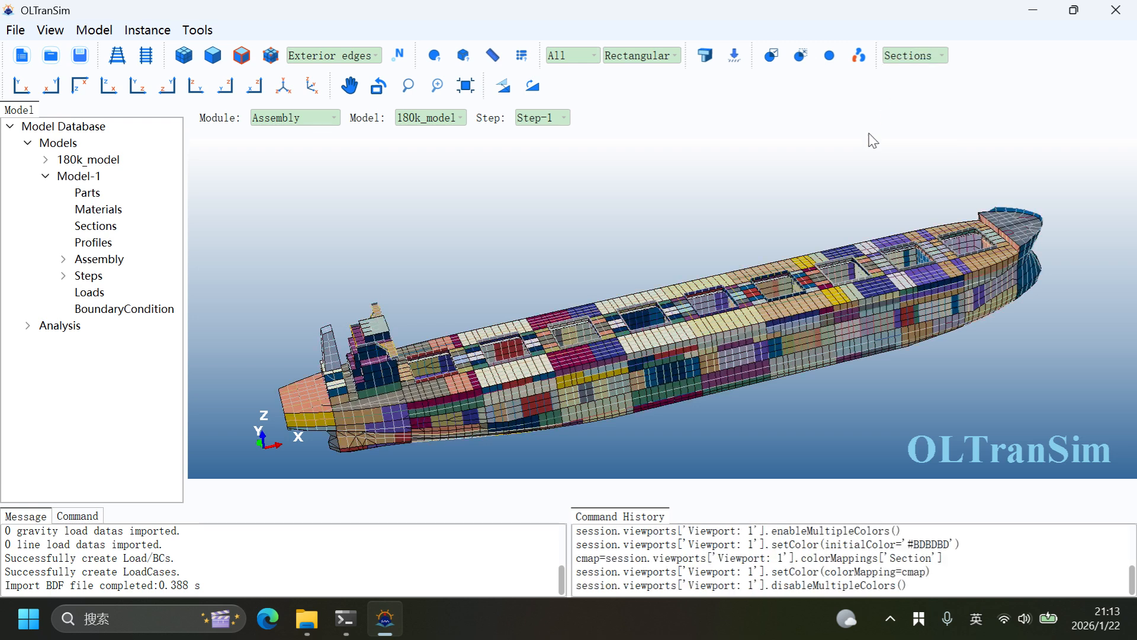
- Examine the section coloring along the ship's deck and side shell, both close up and from farther away
scroll(694, 253, "up", 4)
scroll(673, 234, "down", 4)
scroll(726, 431, "up", 5)
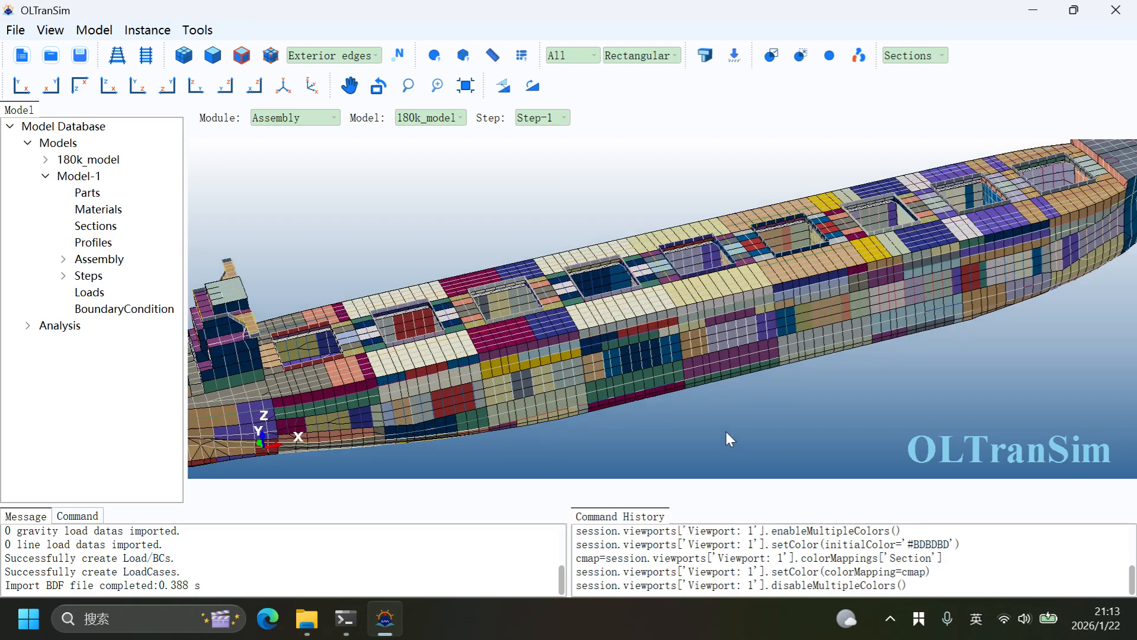
left_click_drag(777, 369, 685, 343, "ctrl+alt")
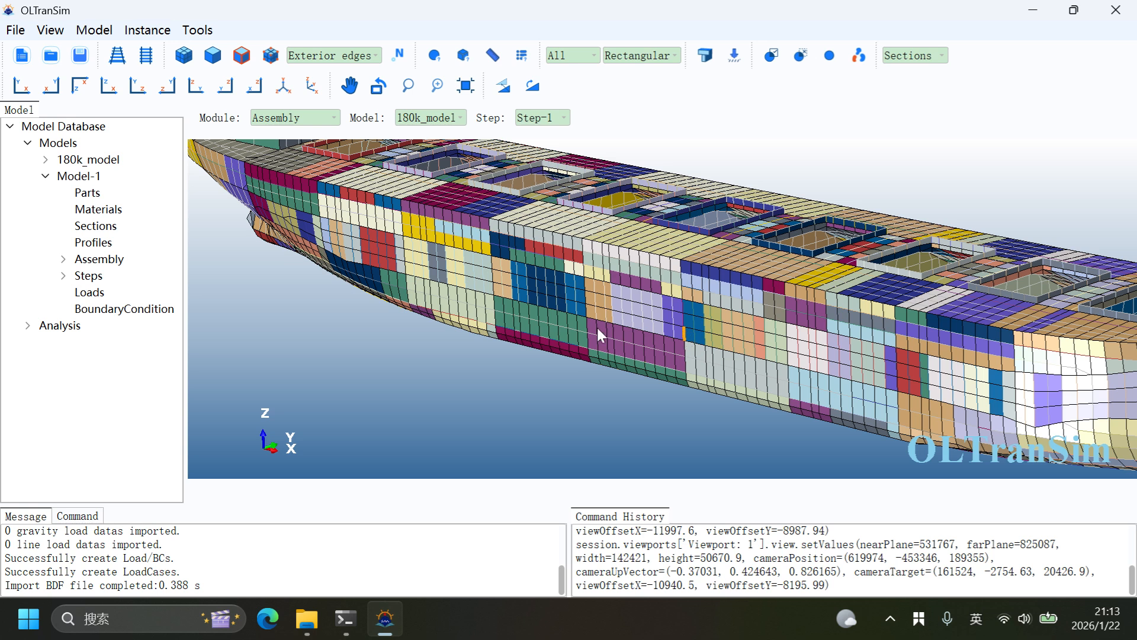
scroll(649, 329, "up", 8)
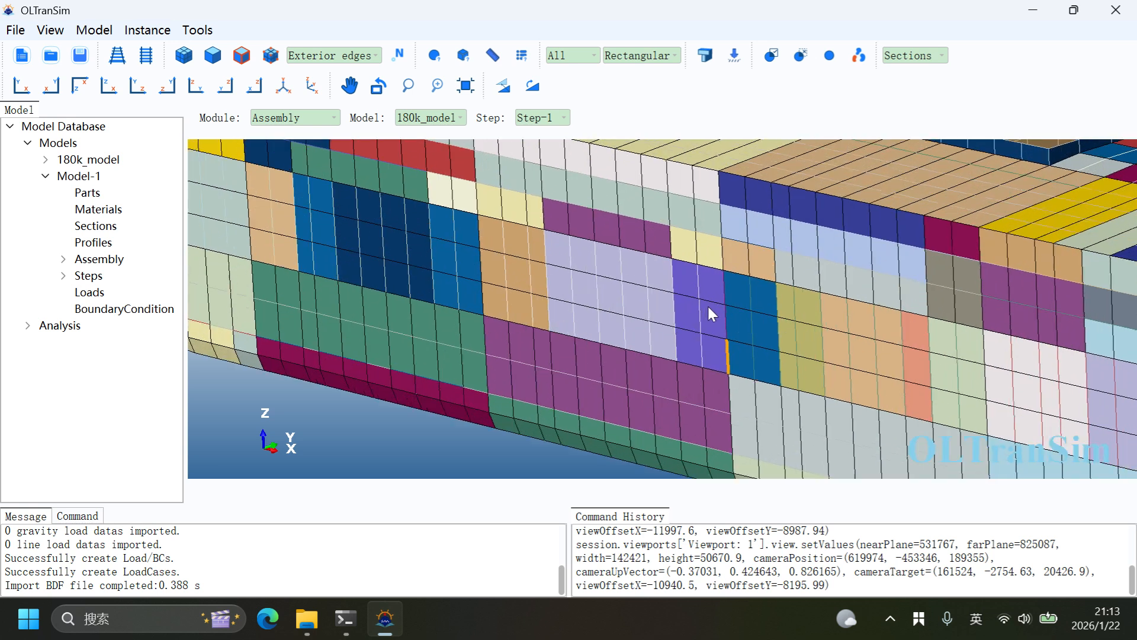
scroll(711, 314, "down", 5)
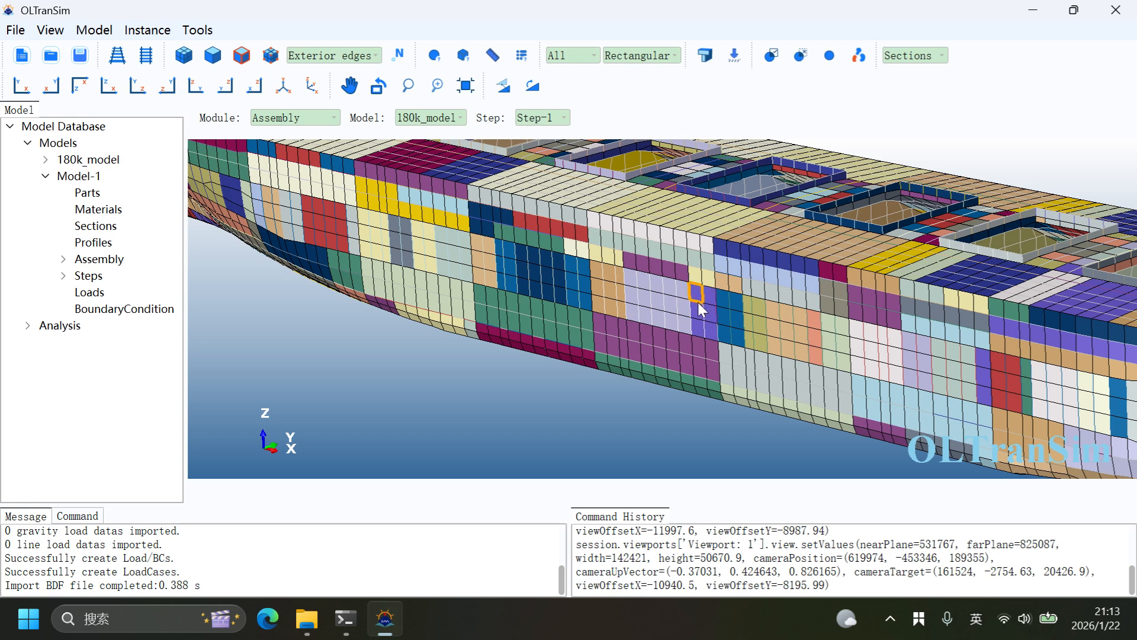
scroll(680, 307, "down", 4)
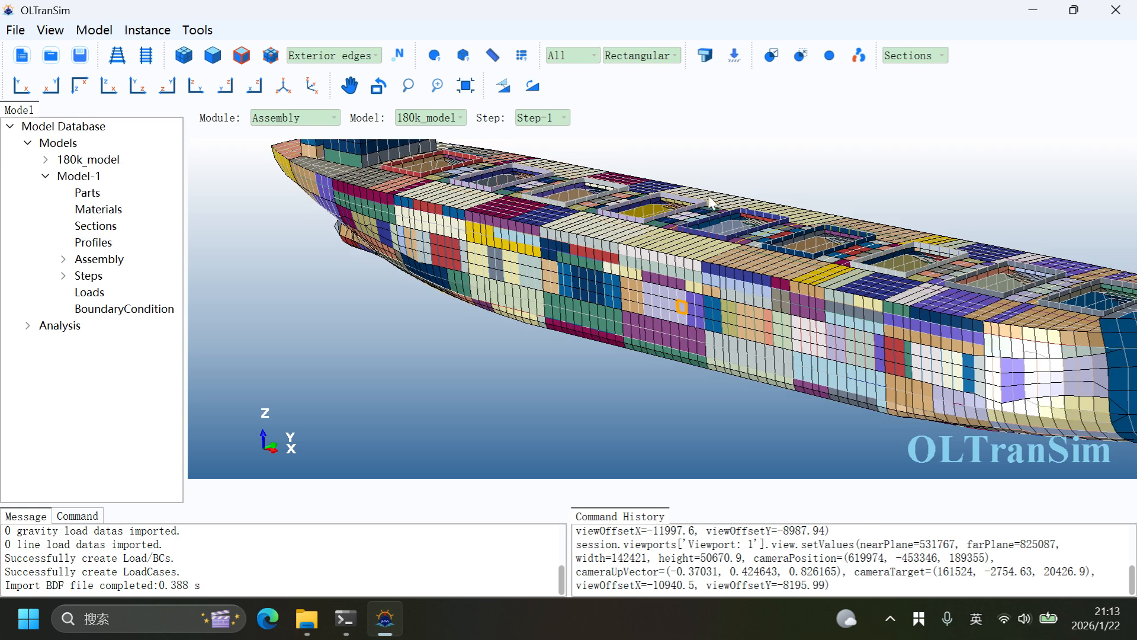
scroll(717, 187, "up", 4)
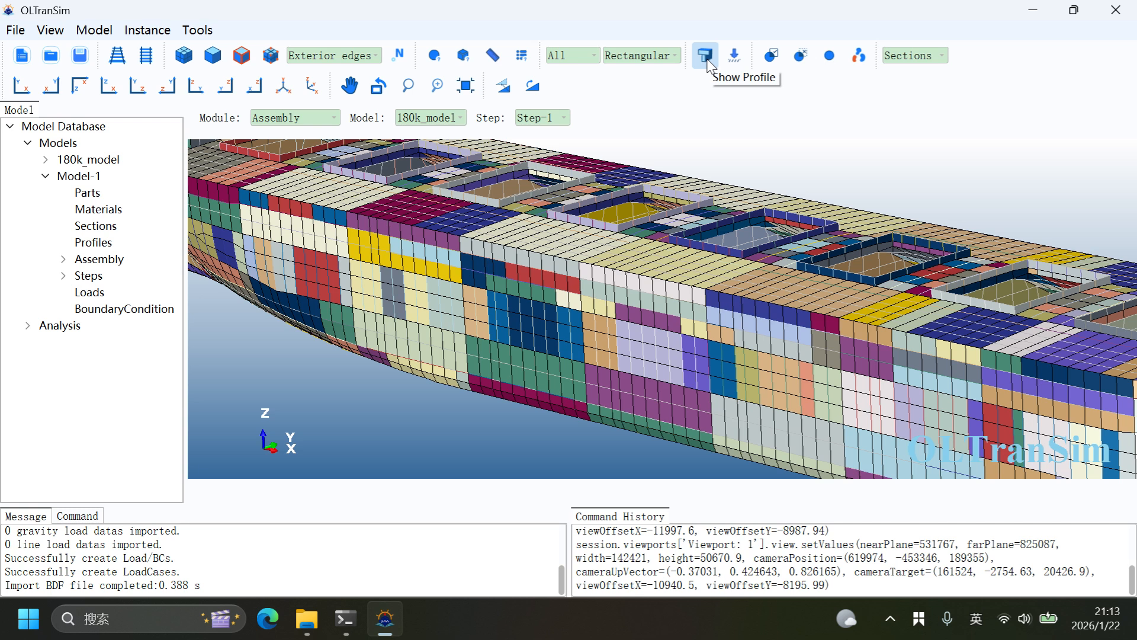
- Turn on beam profile display and inspect the stiffeners around the cargo hatches and over the whole hull
left_click(708, 62)
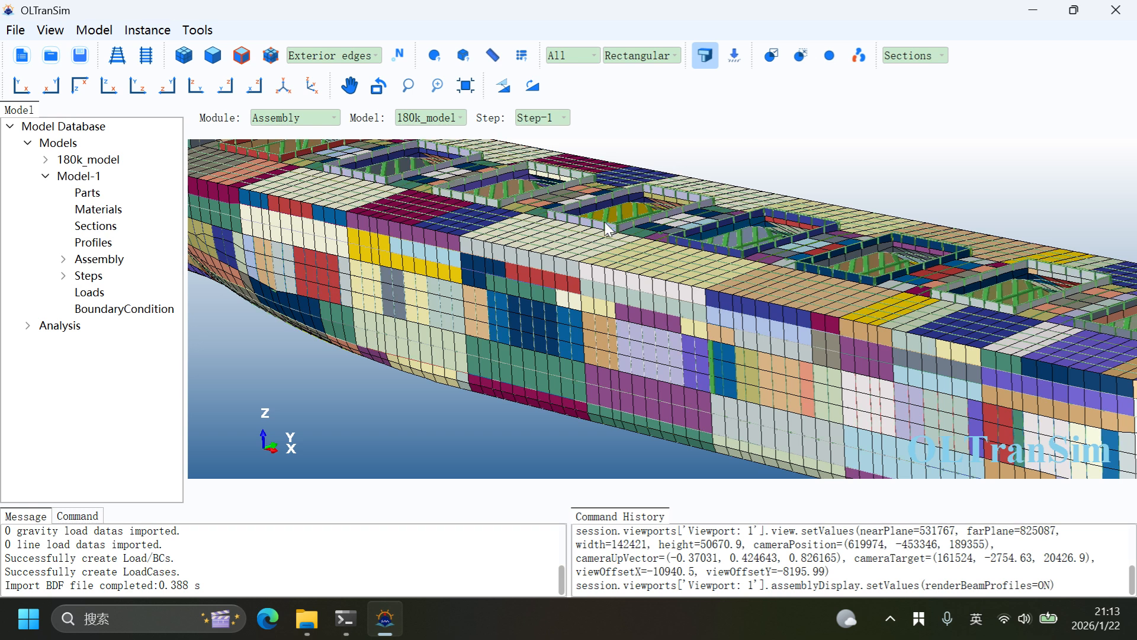
scroll(574, 212, "up", 12)
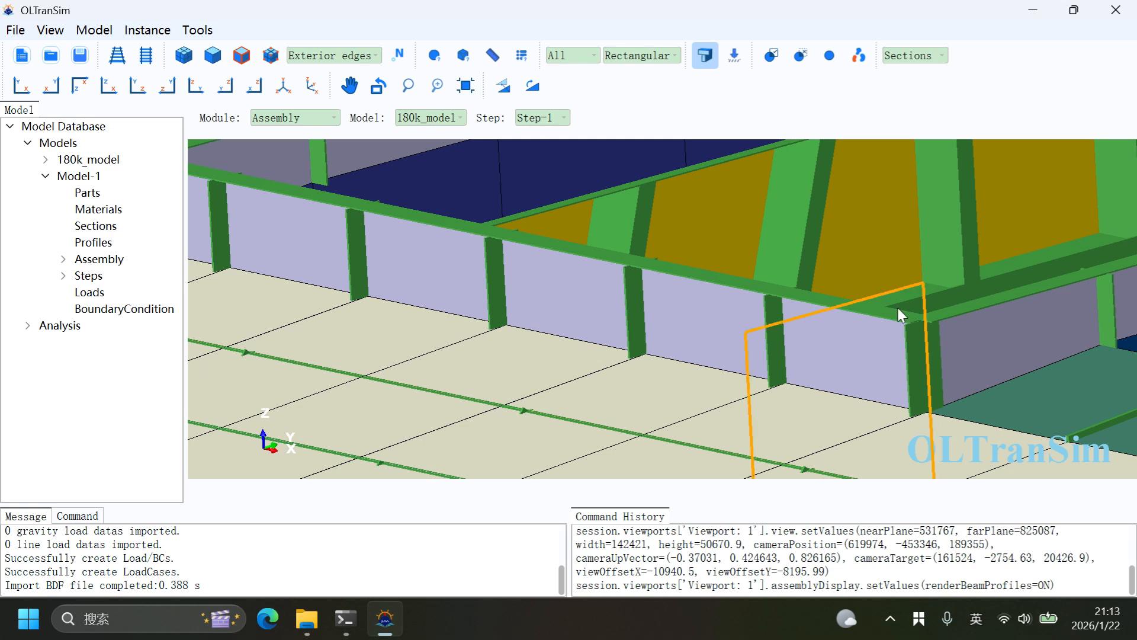
scroll(866, 306, "down", 2)
scroll(832, 303, "down", 8)
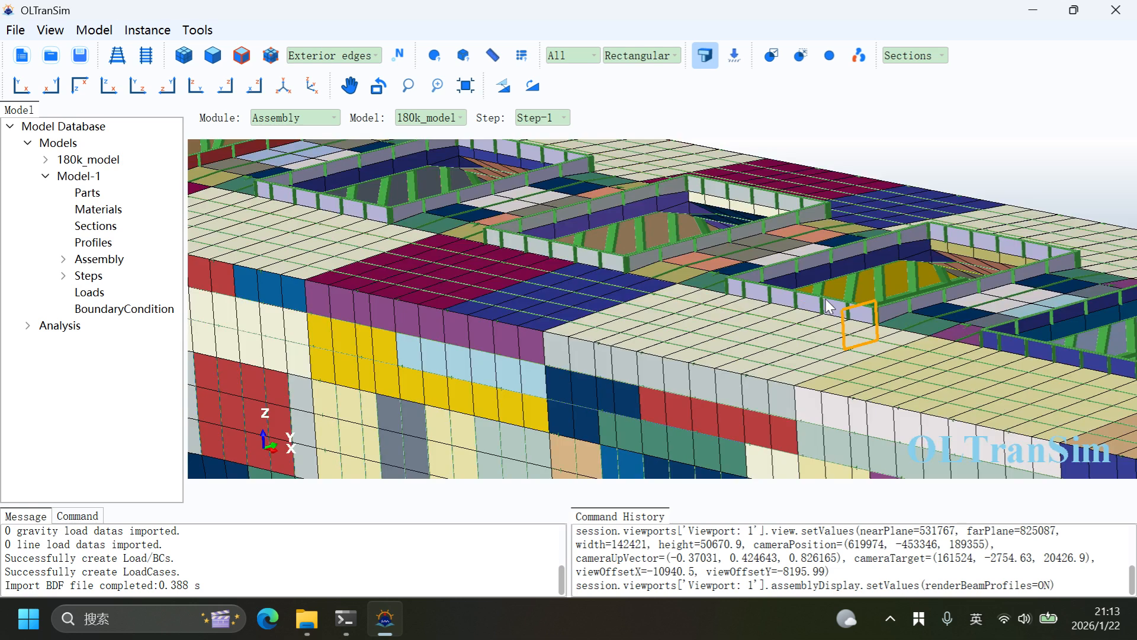
scroll(665, 278, "down", 1)
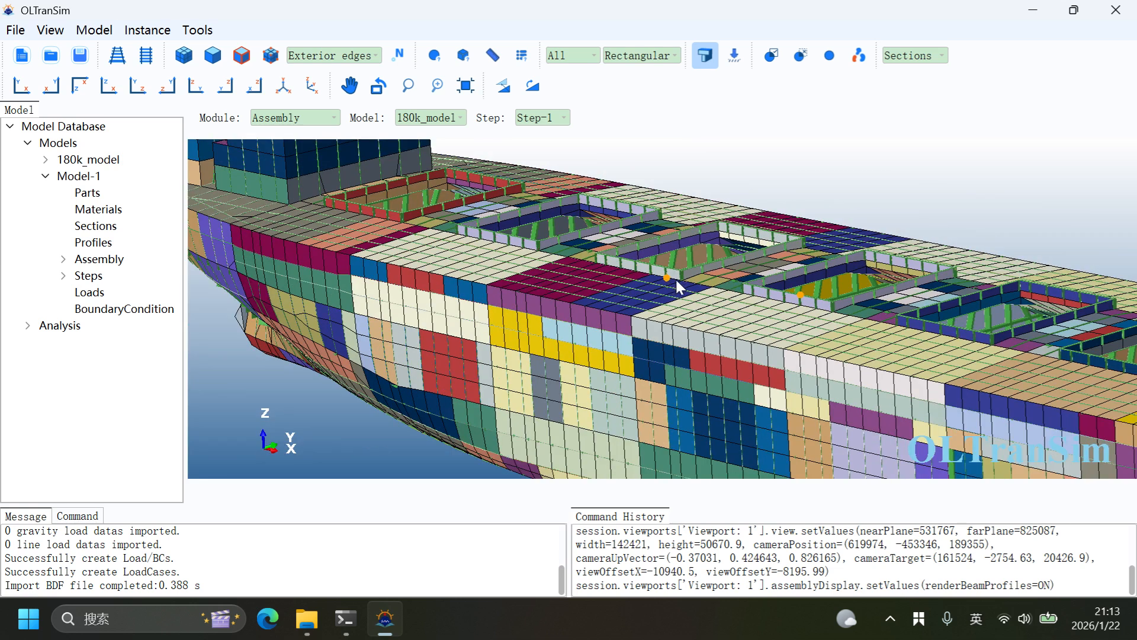
scroll(676, 280, "down", 1)
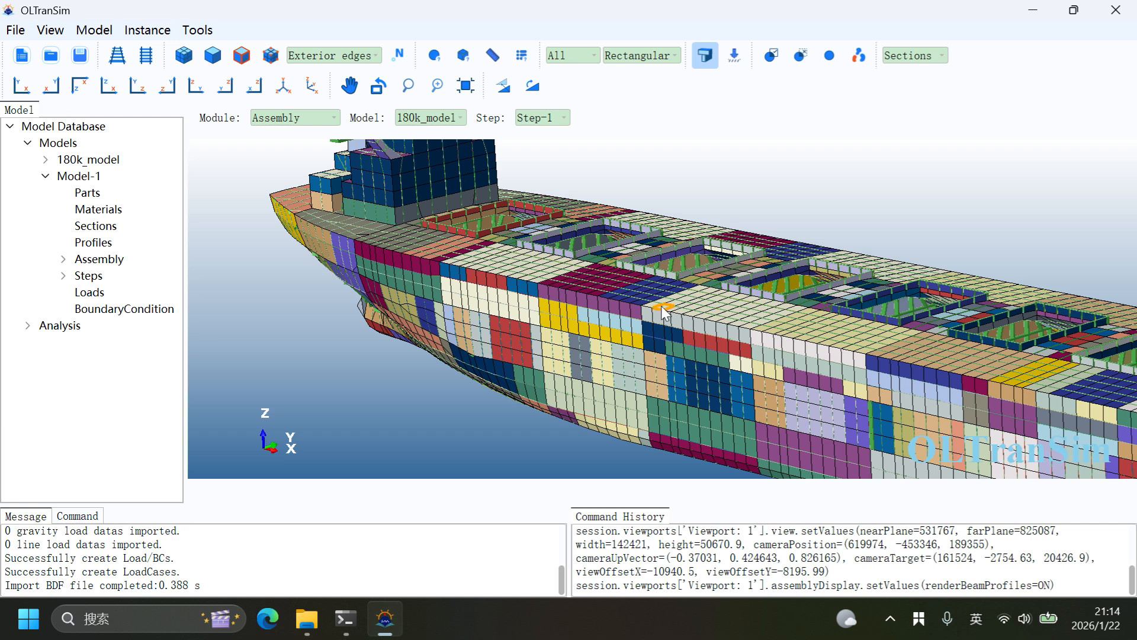
scroll(578, 311, "down", 2)
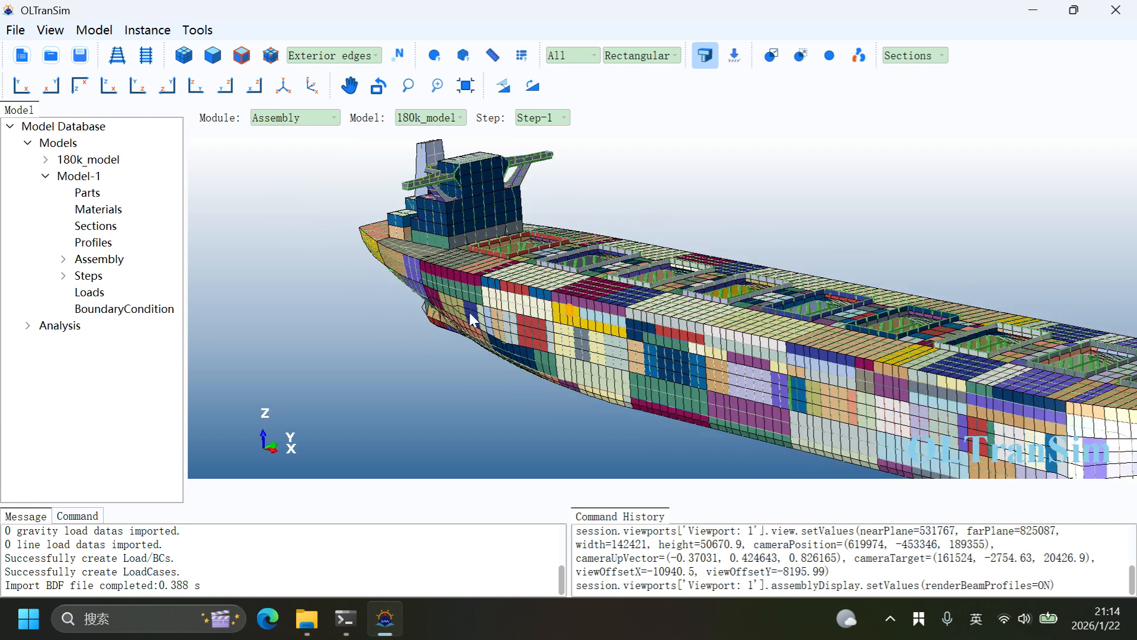
scroll(420, 318, "down", 1)
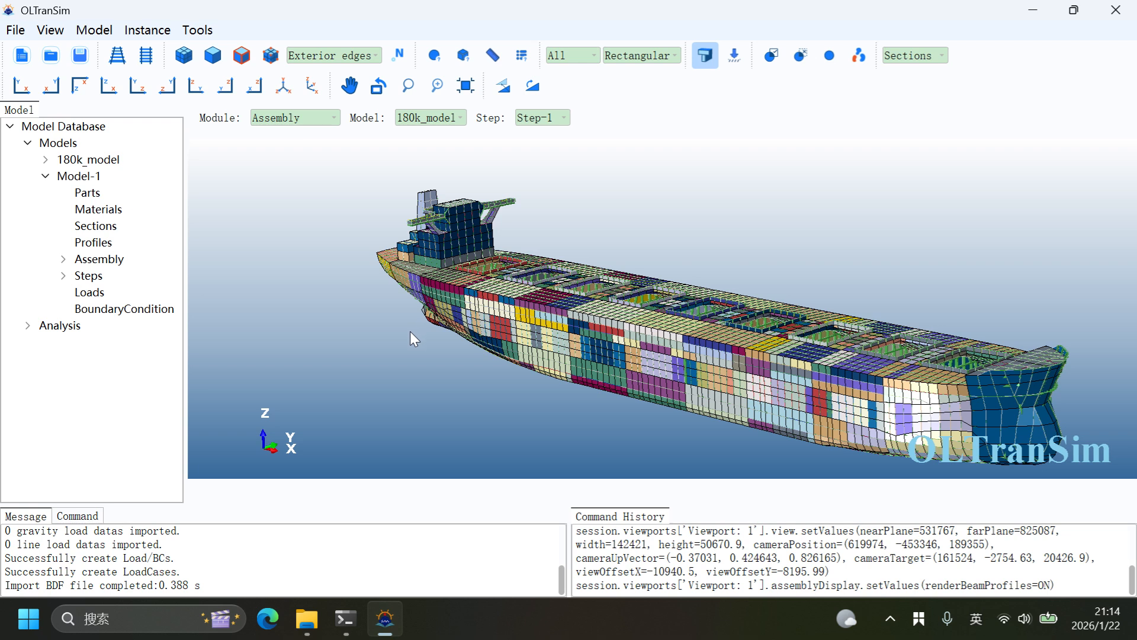
scroll(410, 324, "down", 2)
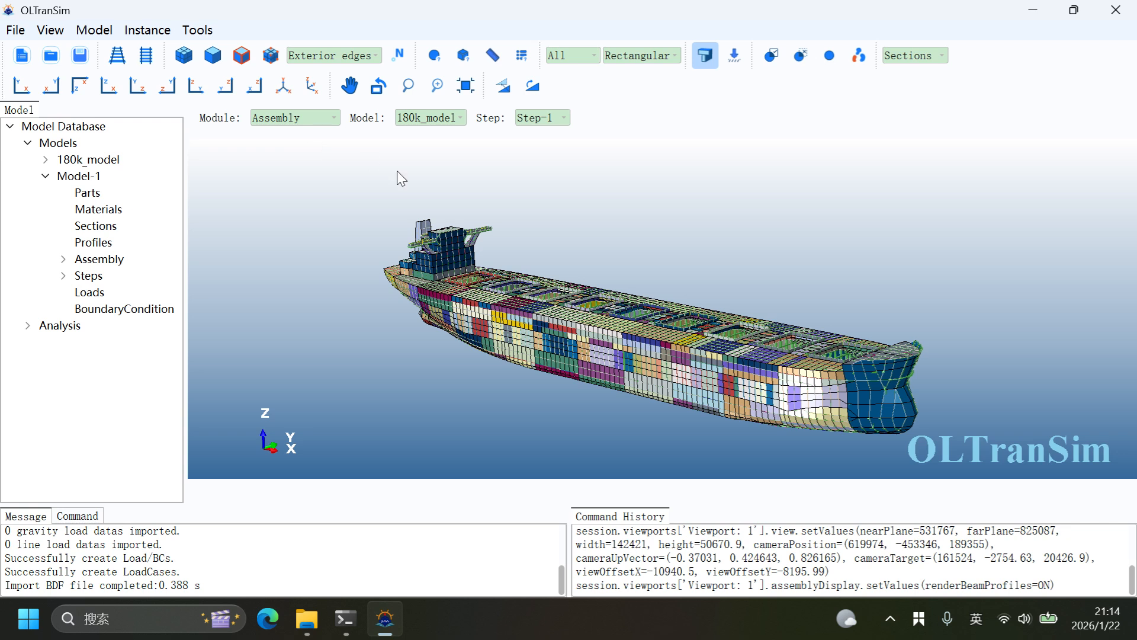
left_click_drag(494, 308, 580, 315, "ctrl+alt")
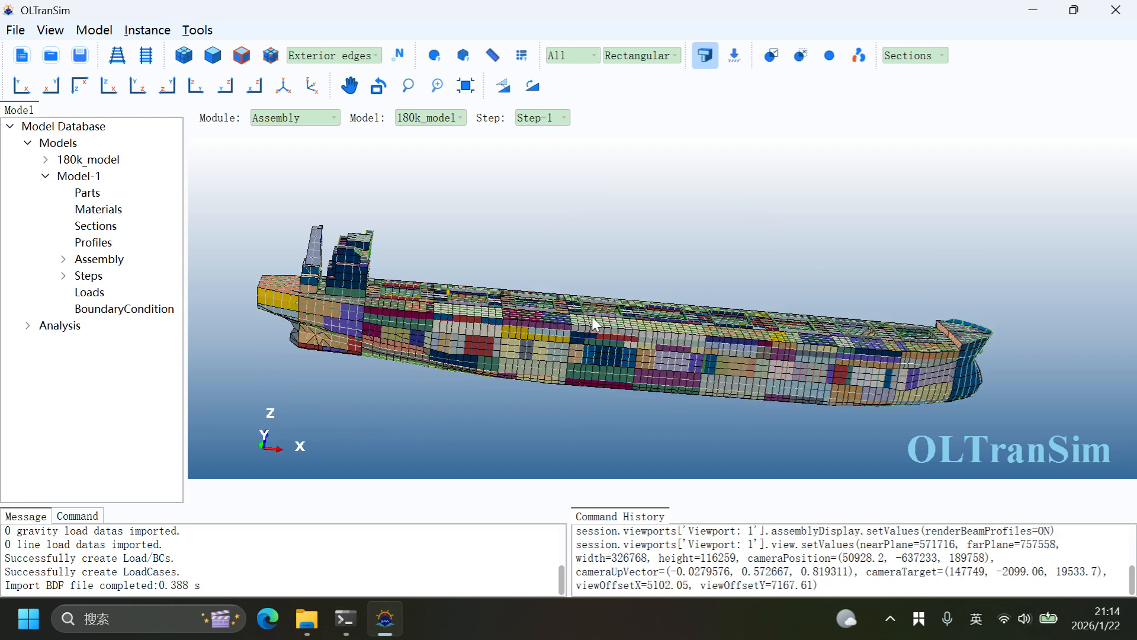
- Switch to the Mesh module and orient the ship part to show its deck and side upright
left_click(291, 122)
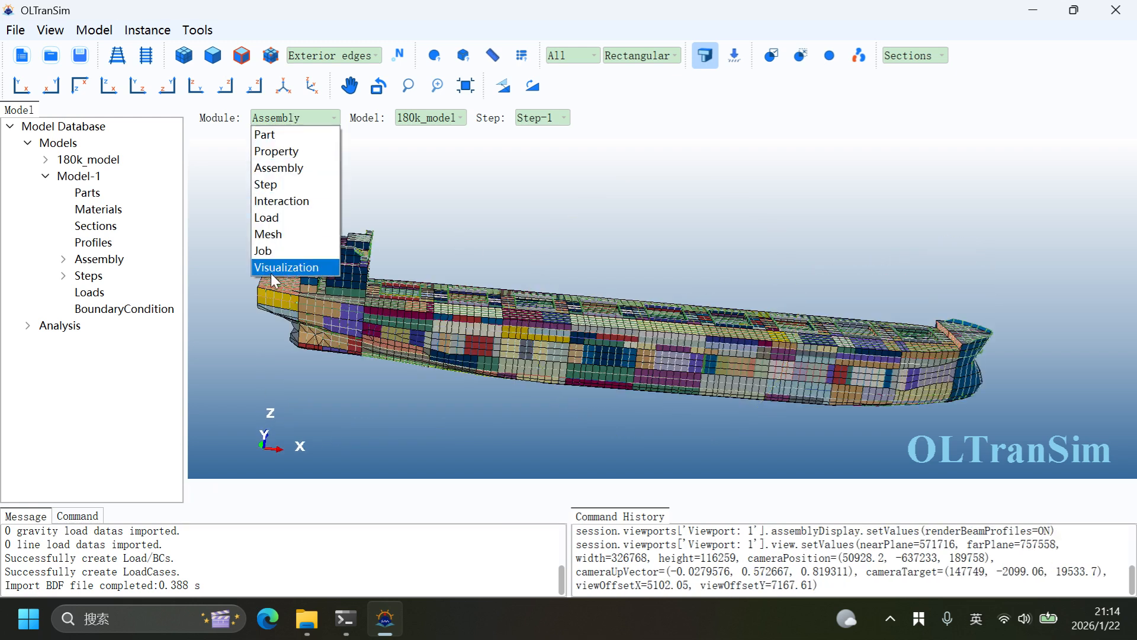
left_click(271, 237)
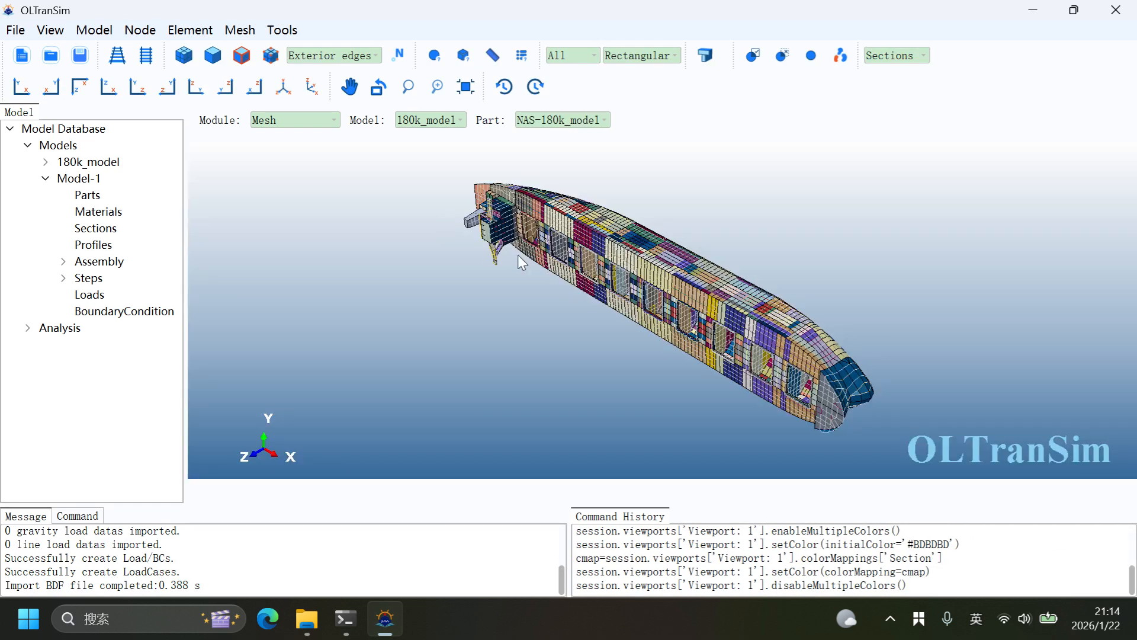
left_click_drag(566, 353, 606, 230, "ctrl+alt")
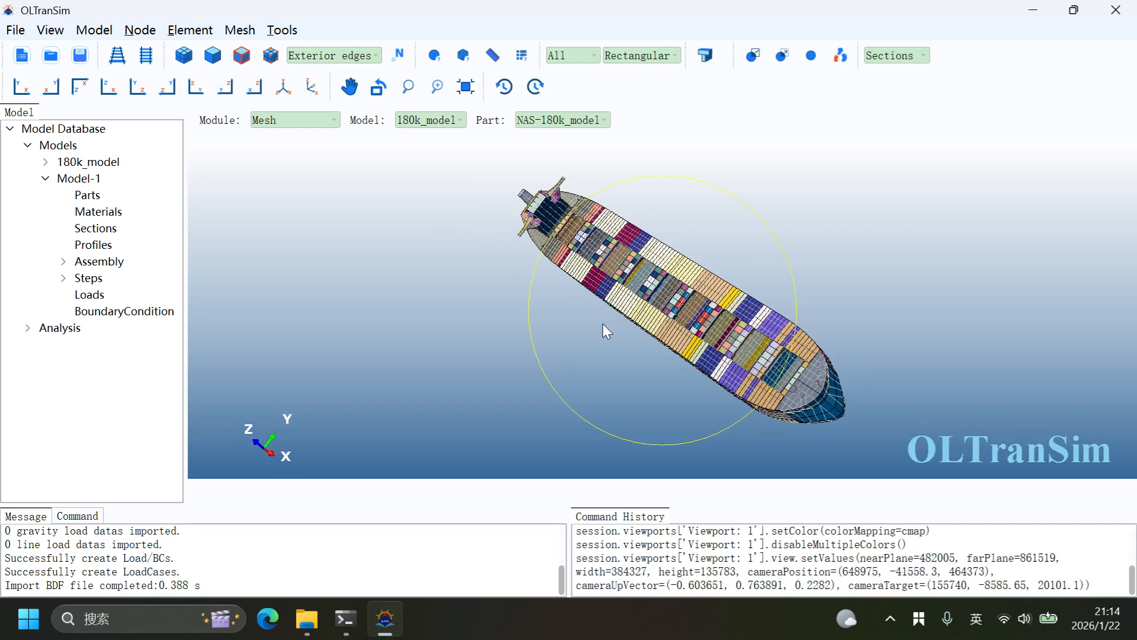
left_click_drag(603, 324, 656, 235, "ctrl+alt")
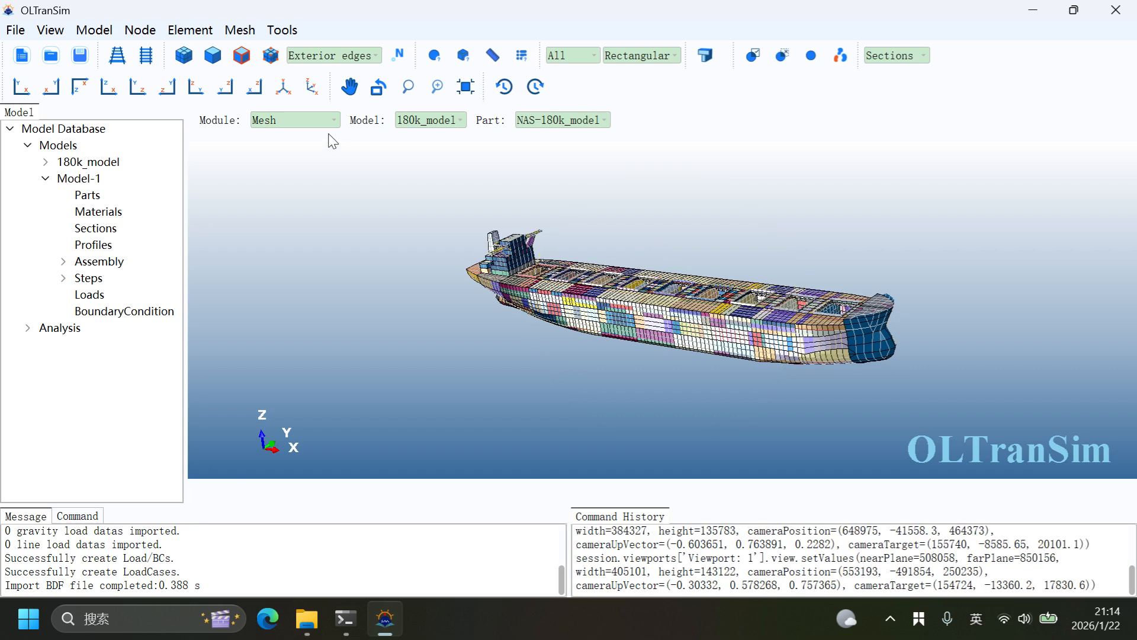
- Set up a Mesh Refine at the foremost hatch with type Node, size control Division and 3 refinement divisions
scroll(620, 300, "up", 5)
middle_click_drag(701, 348, 445, 334, "ctrl+alt")
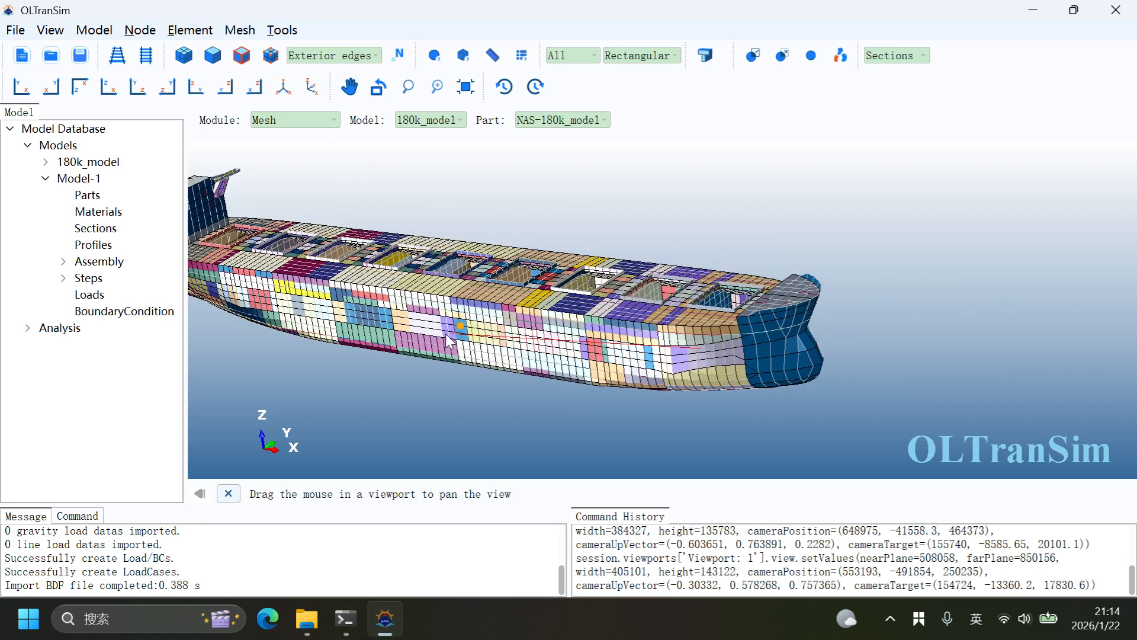
mouse_move(686, 332)
left_mouse_down("ctrl+alt")
mouse_move(677, 338)
mouse_move(692, 335)
left_mouse_up("ctrl+alt")
scroll(731, 323, "up", 6)
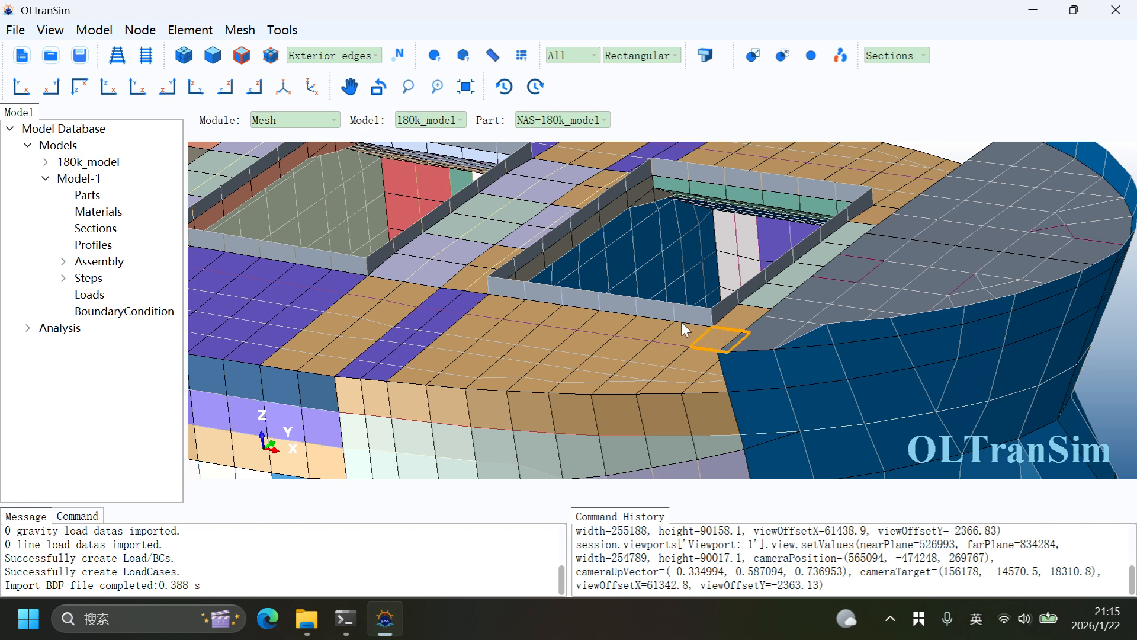
left_click(240, 30)
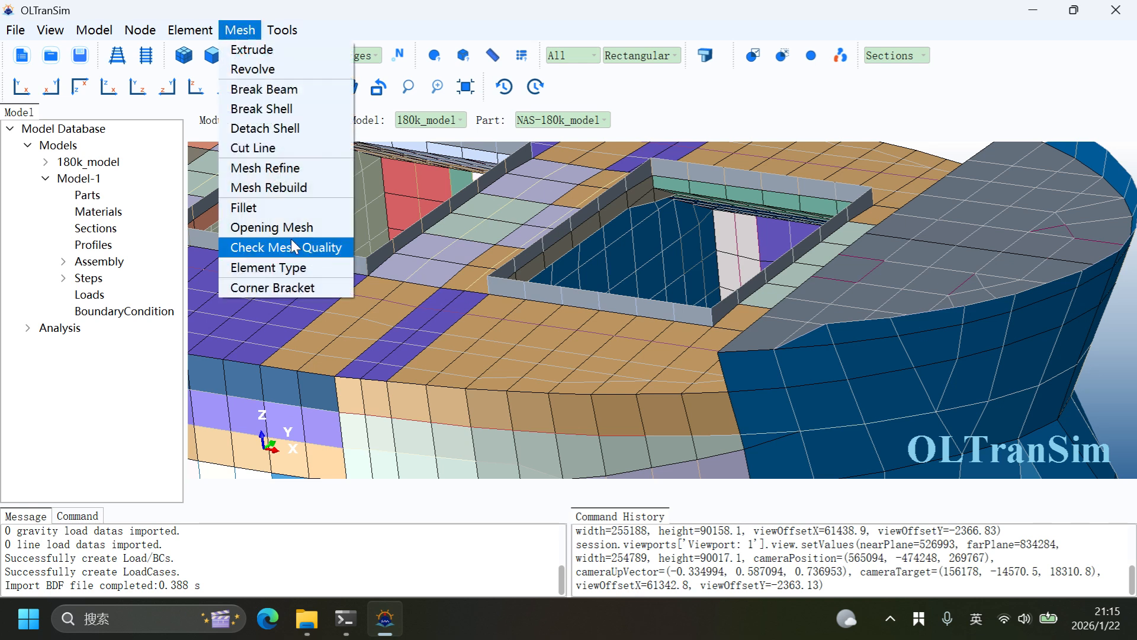
left_click(258, 170)
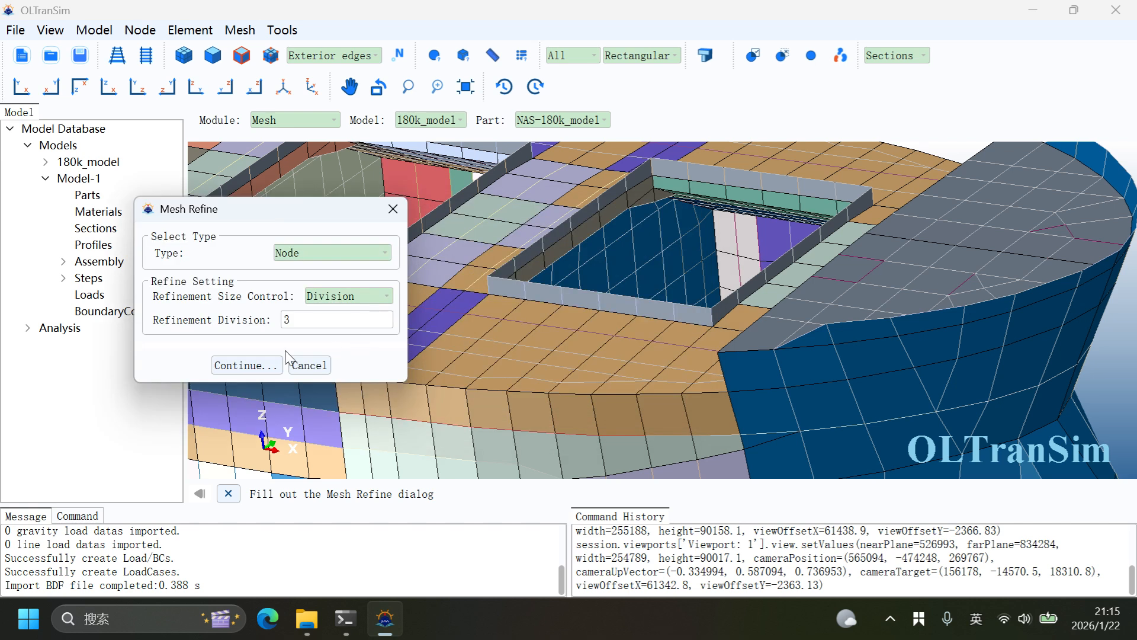
left_click(256, 362)
- Refine the mesh around the four deck-level corner nodes of the foremost hatch
scroll(721, 330, "up", 5)
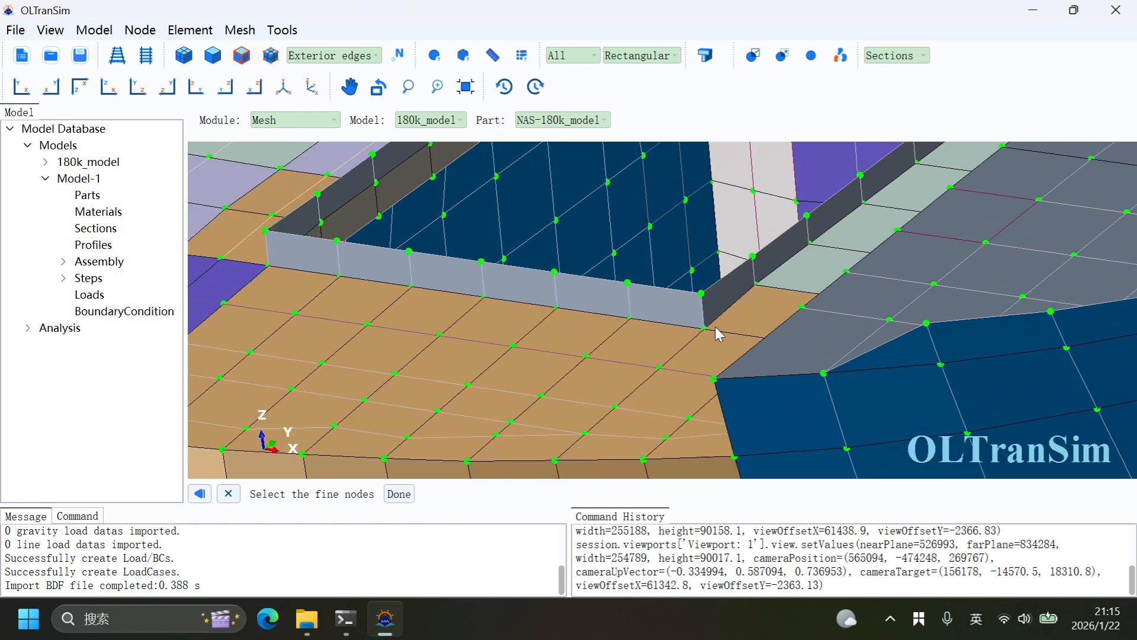
left_click(703, 327)
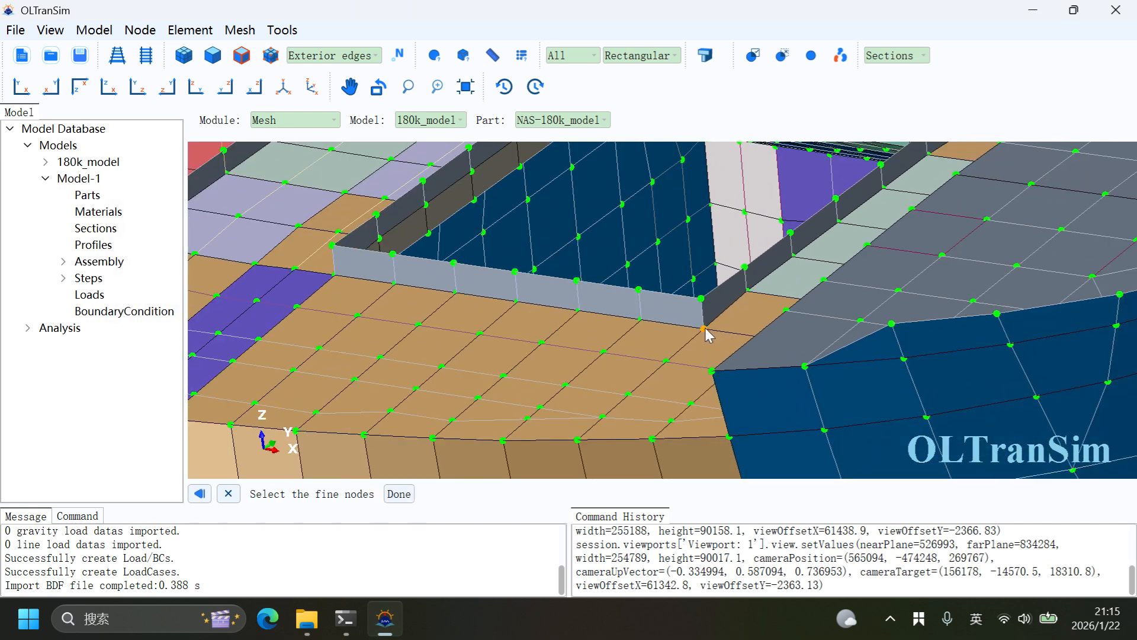
left_click(705, 329)
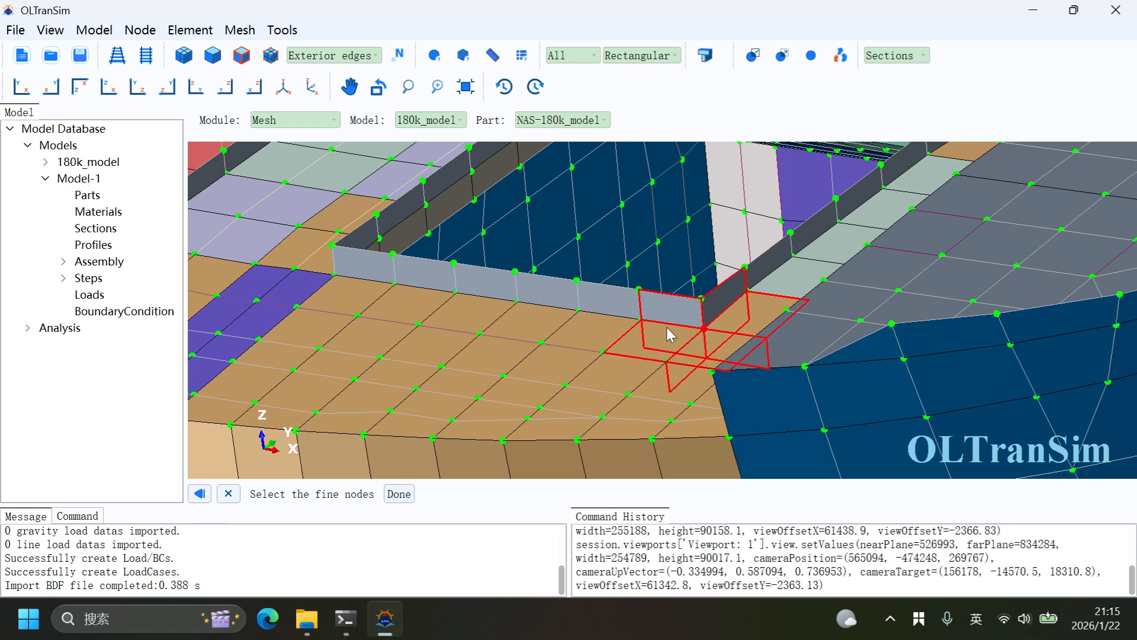
left_click(335, 275)
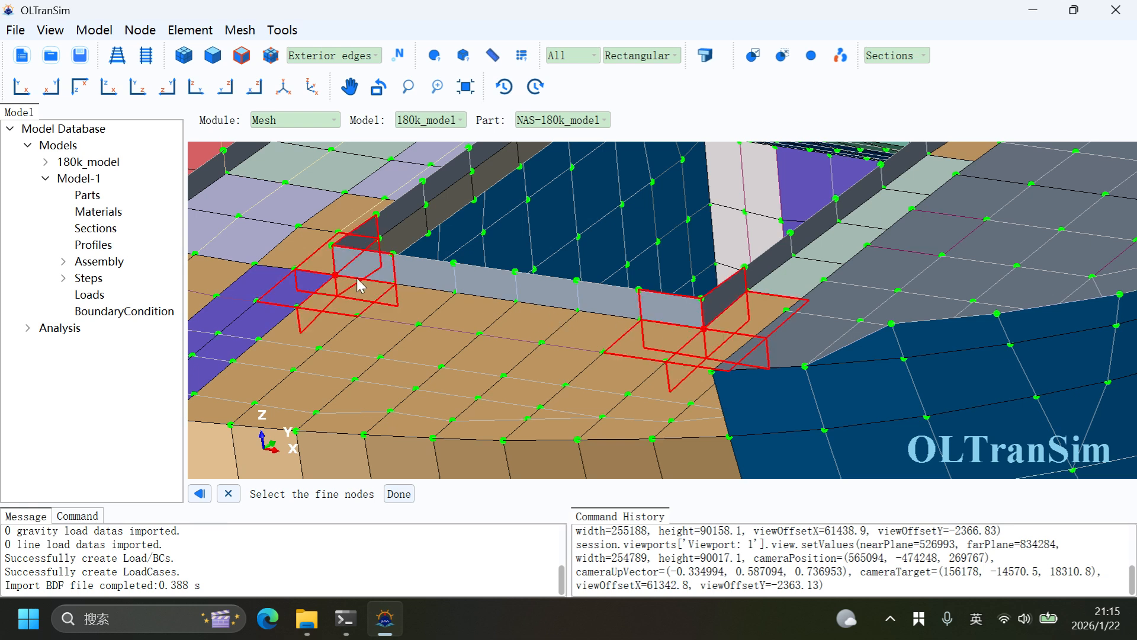
scroll(350, 277, "down", 4)
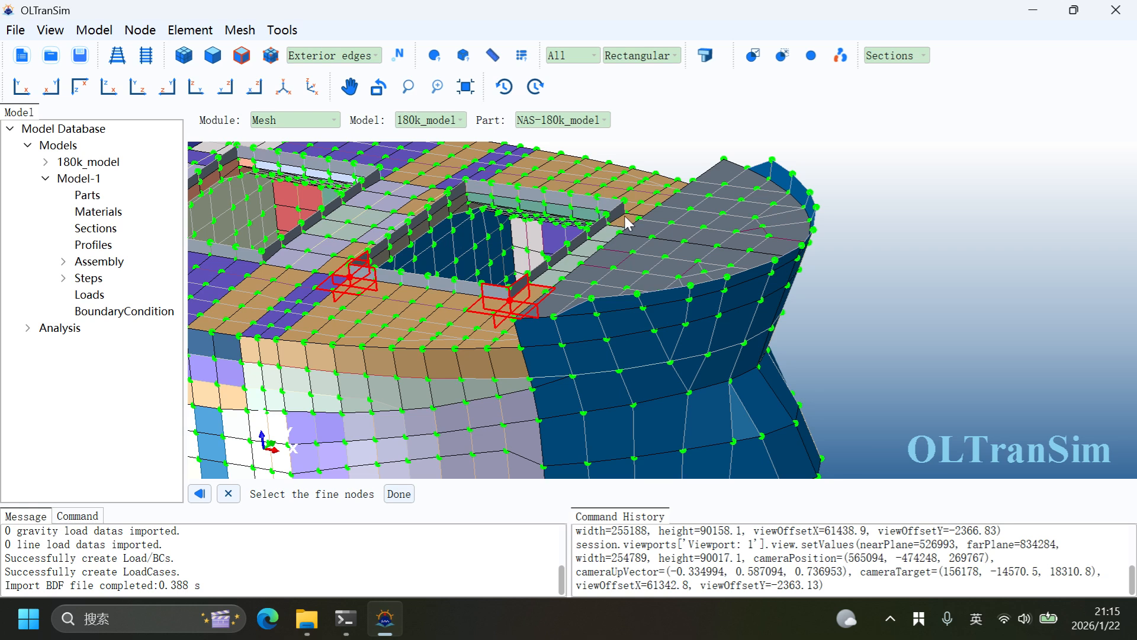
left_click(625, 214)
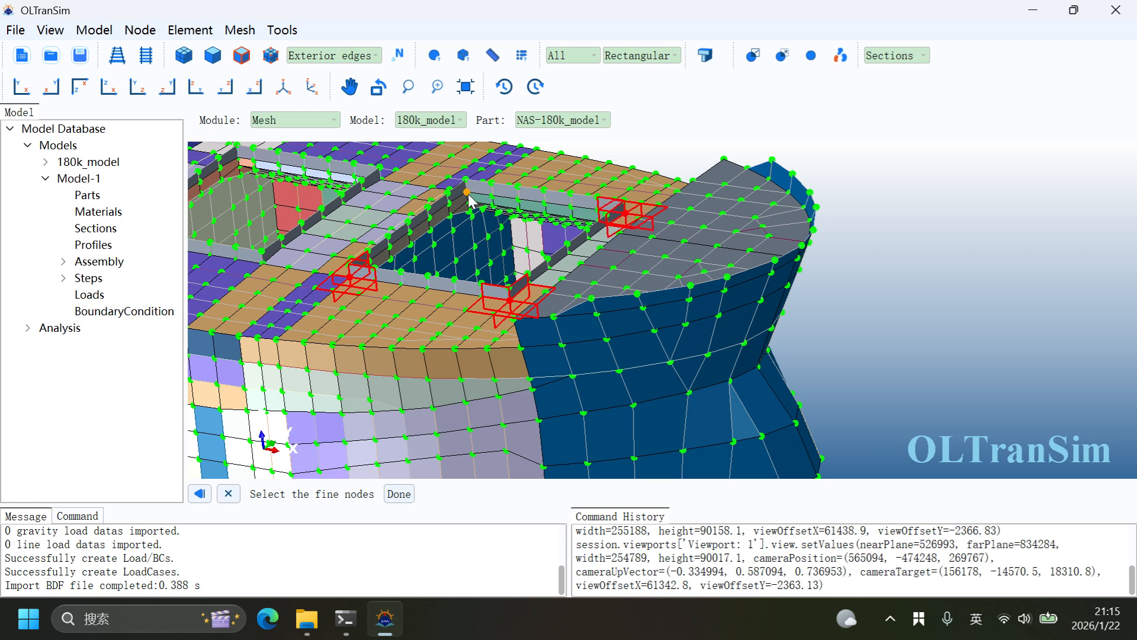
left_click(468, 194)
scroll(503, 274, "up", 2)
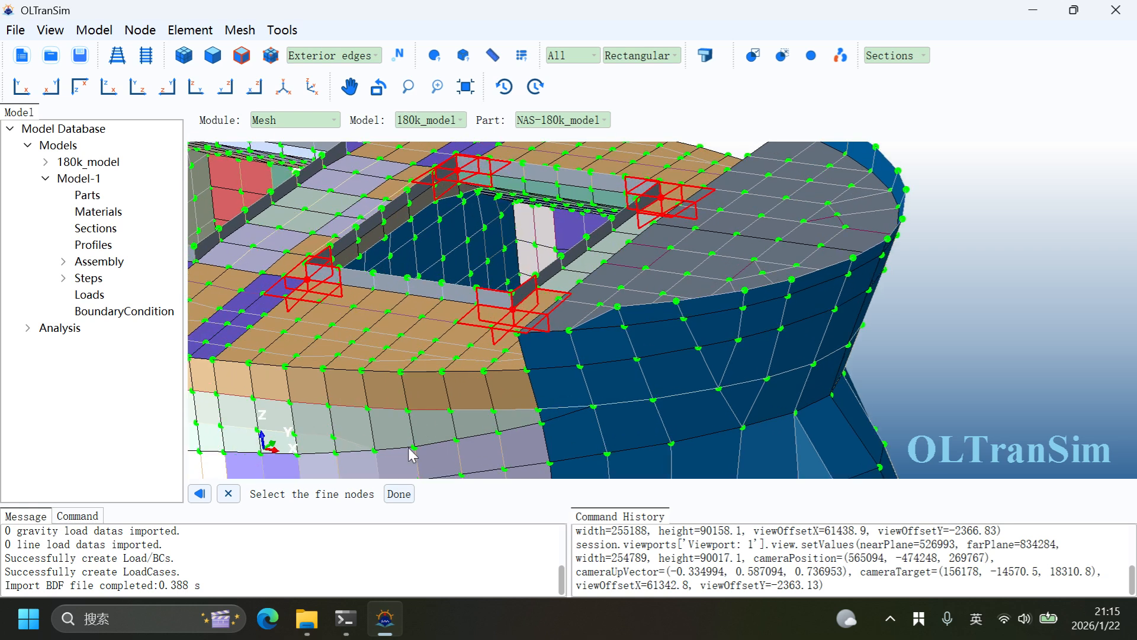
left_click(399, 494)
- Refine the mesh once more at the foremost hatch's two near-side deck corner nodes, and end the refinement
scroll(499, 346, "up", 1)
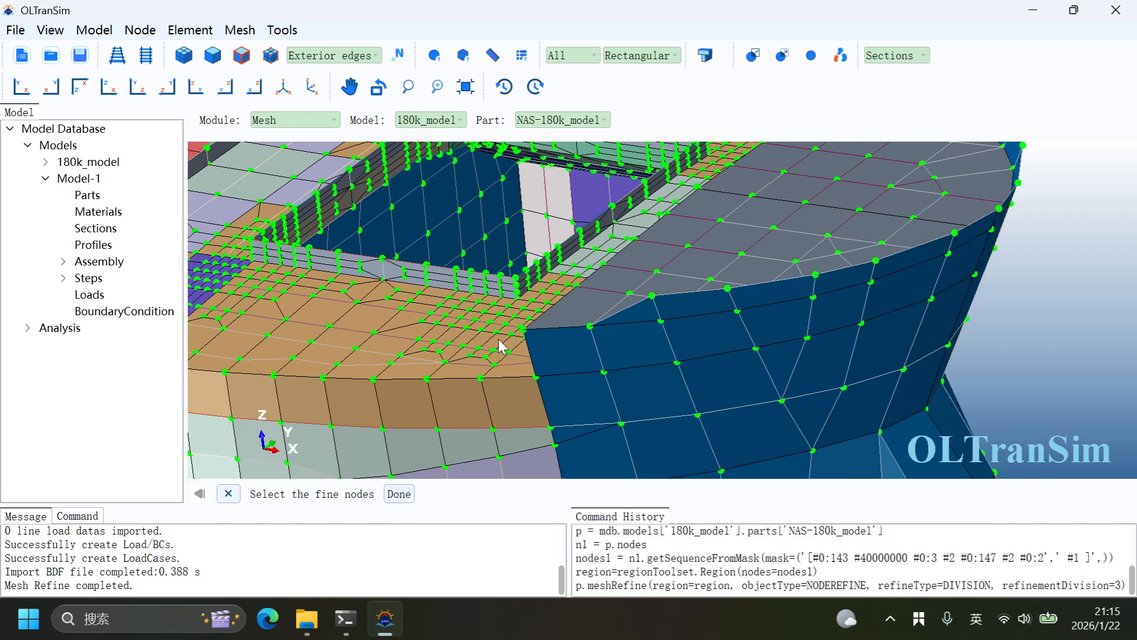
scroll(499, 347, "up", 2)
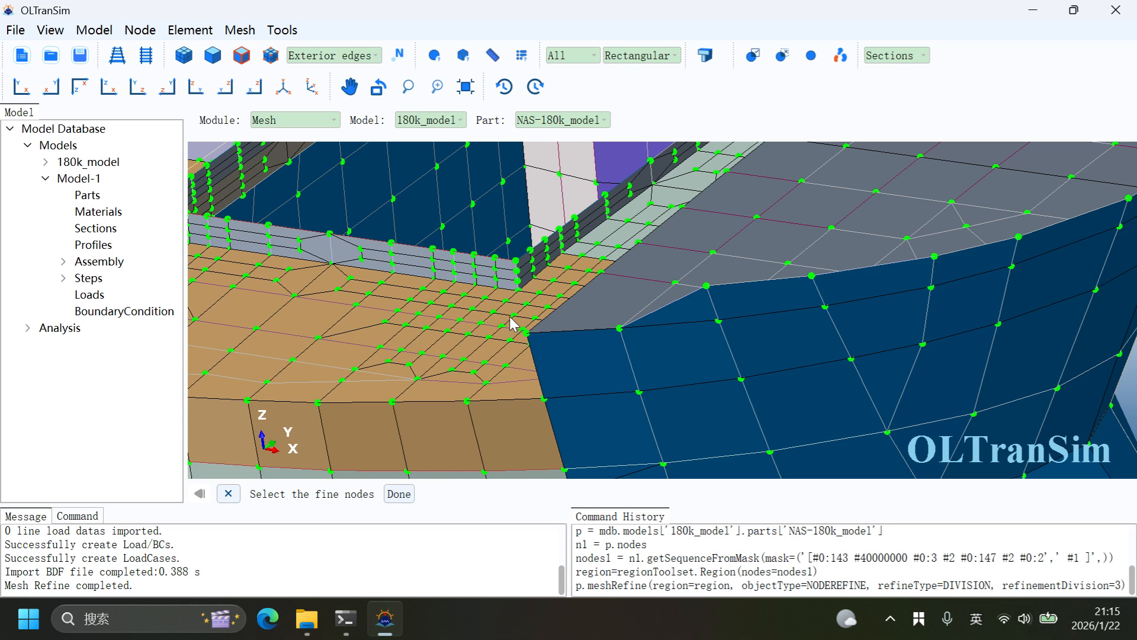
middle_click_drag(488, 323, 711, 320)
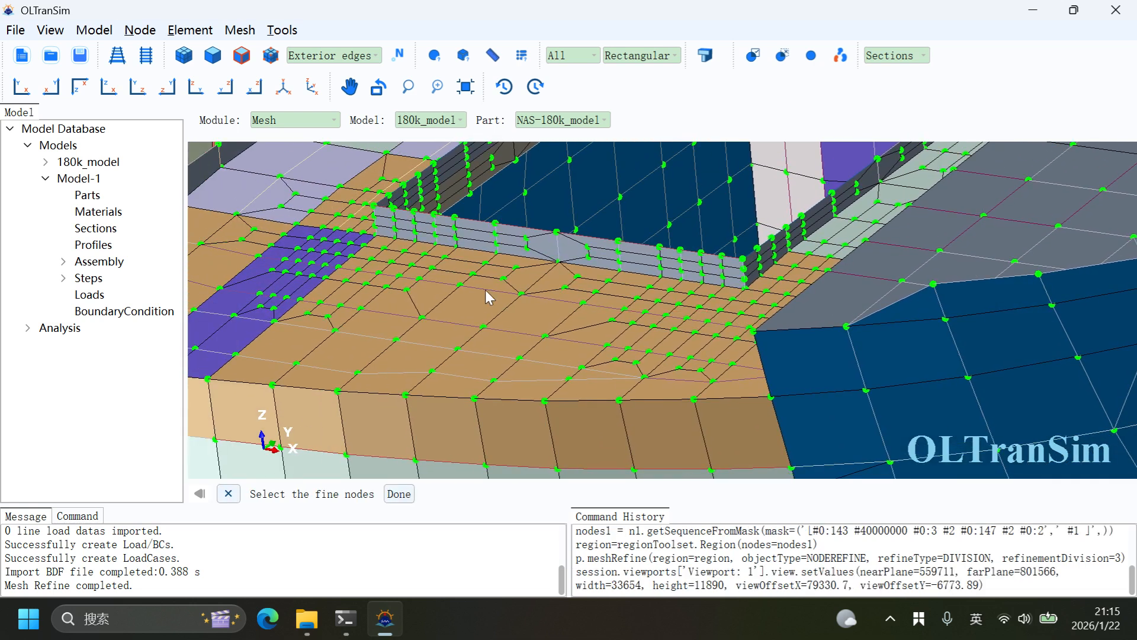
middle_click_drag(375, 260, 478, 305)
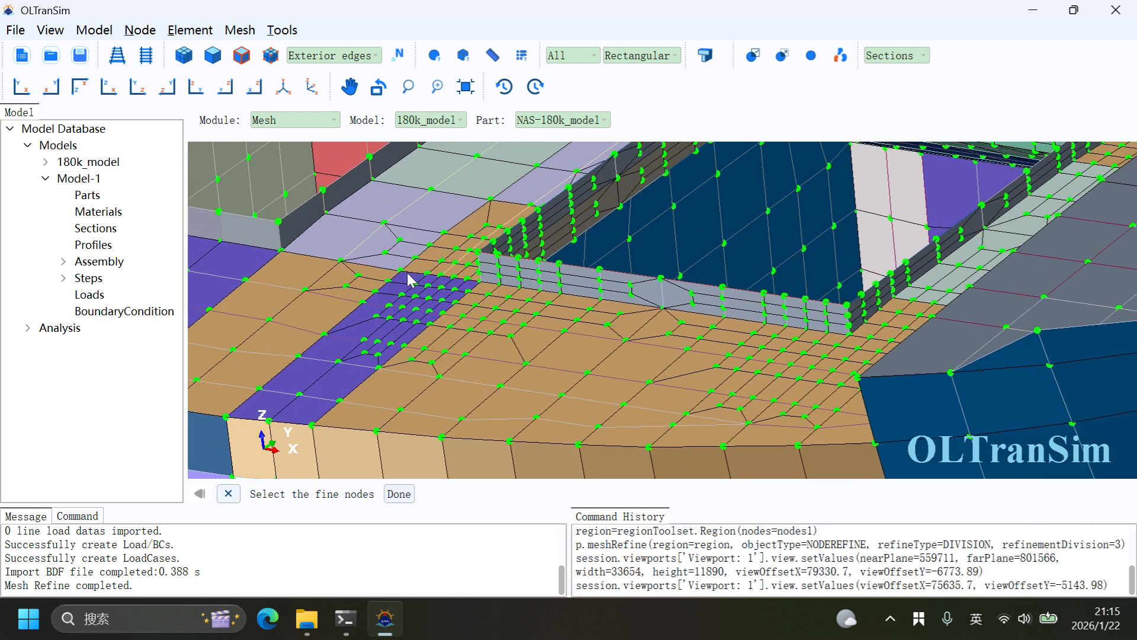
left_click(450, 293)
left_click(479, 280)
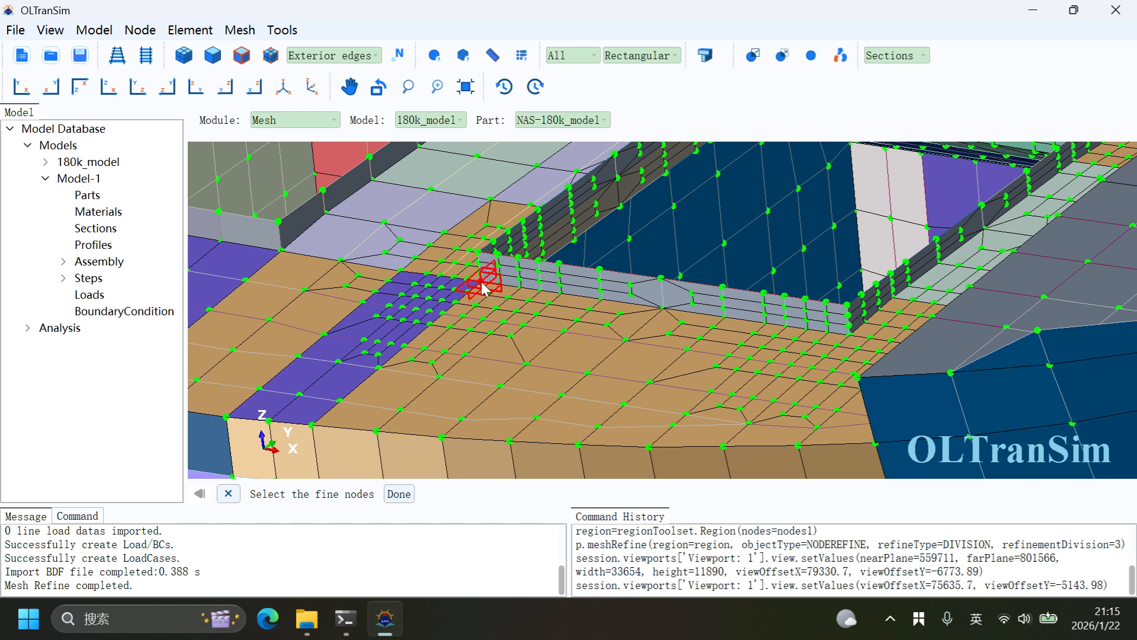
left_click(849, 334)
left_click(399, 493)
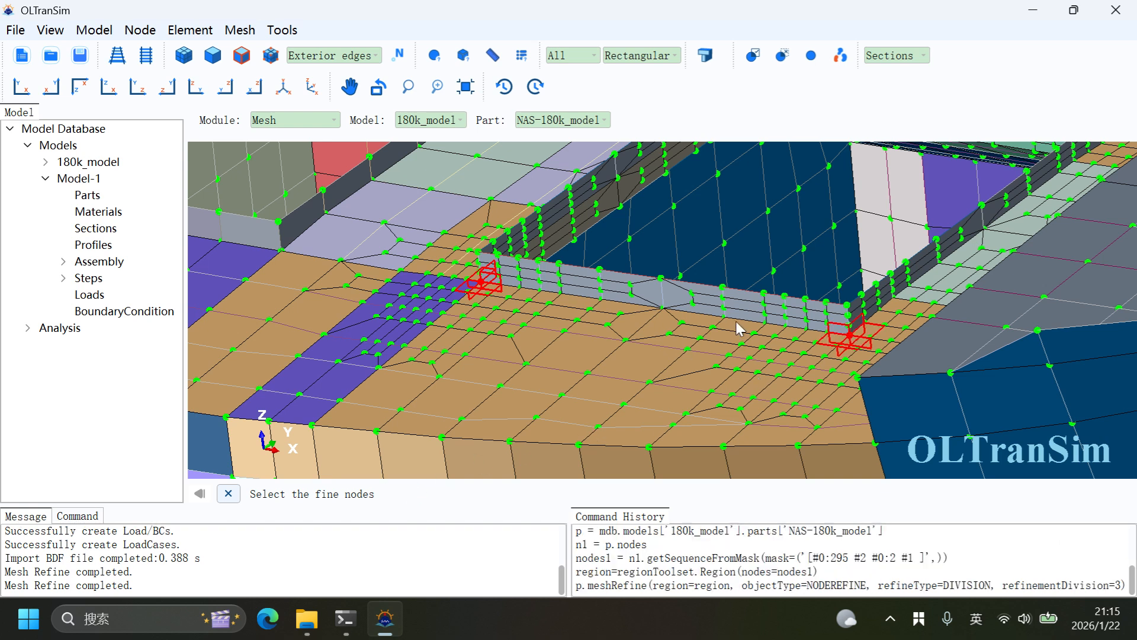
scroll(842, 323, "up", 5)
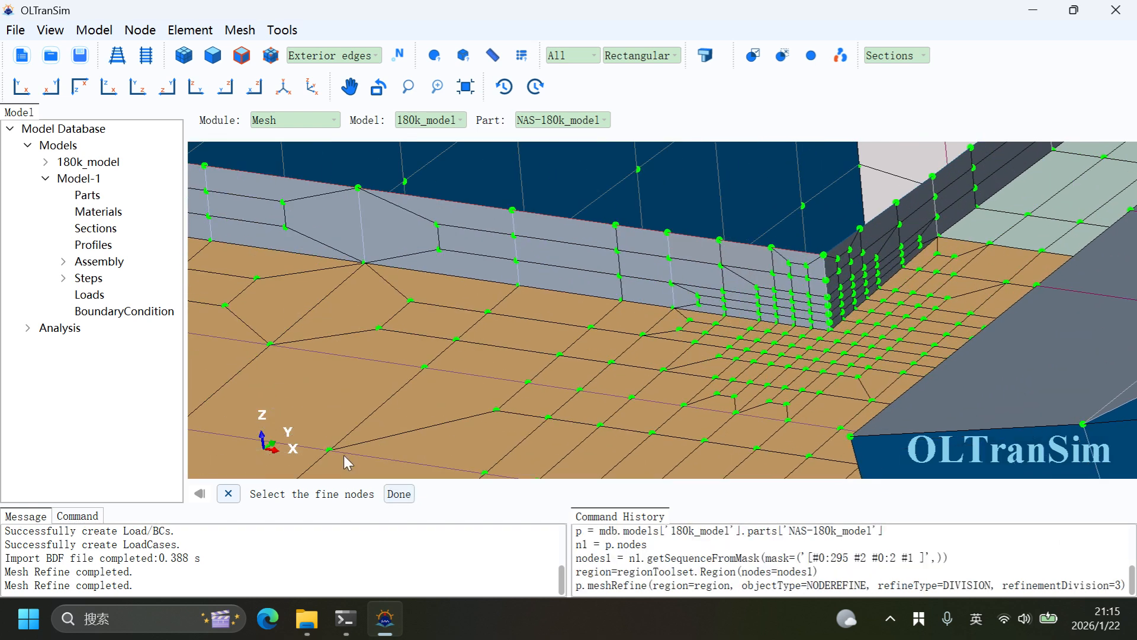
left_click(228, 494)
- Start an Opening Mesh for the ship's side shell with the Manhole shape
scroll(588, 371, "down", 5)
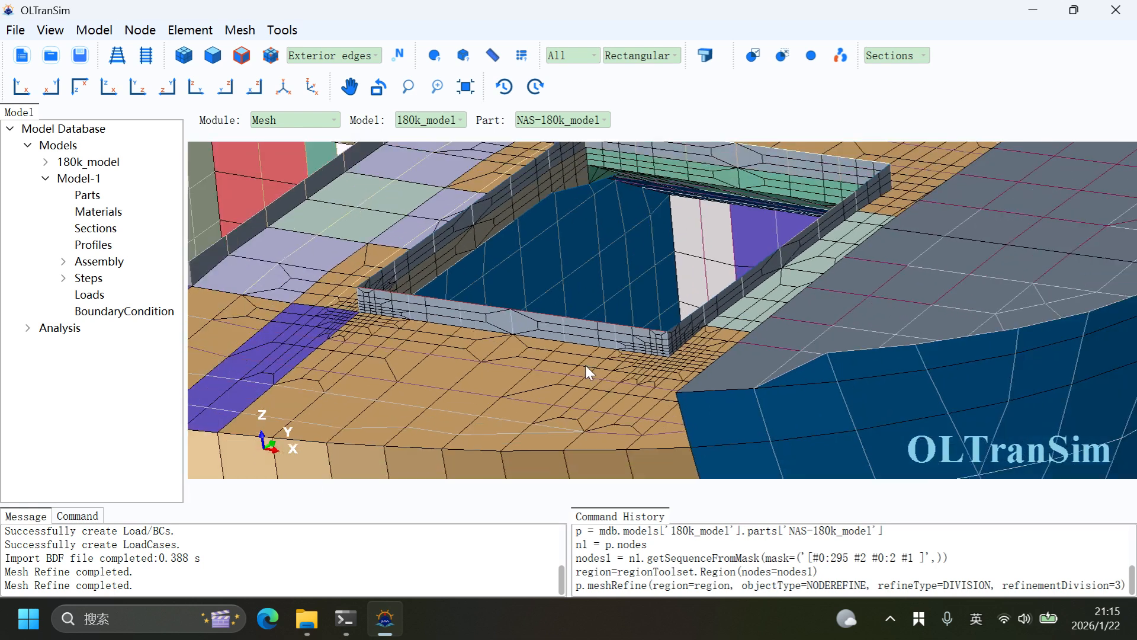
scroll(585, 365, "down", 5)
left_click_drag(513, 367, 563, 361, "ctrl+alt")
middle_click_drag(563, 359, 743, 332, "ctrl+alt")
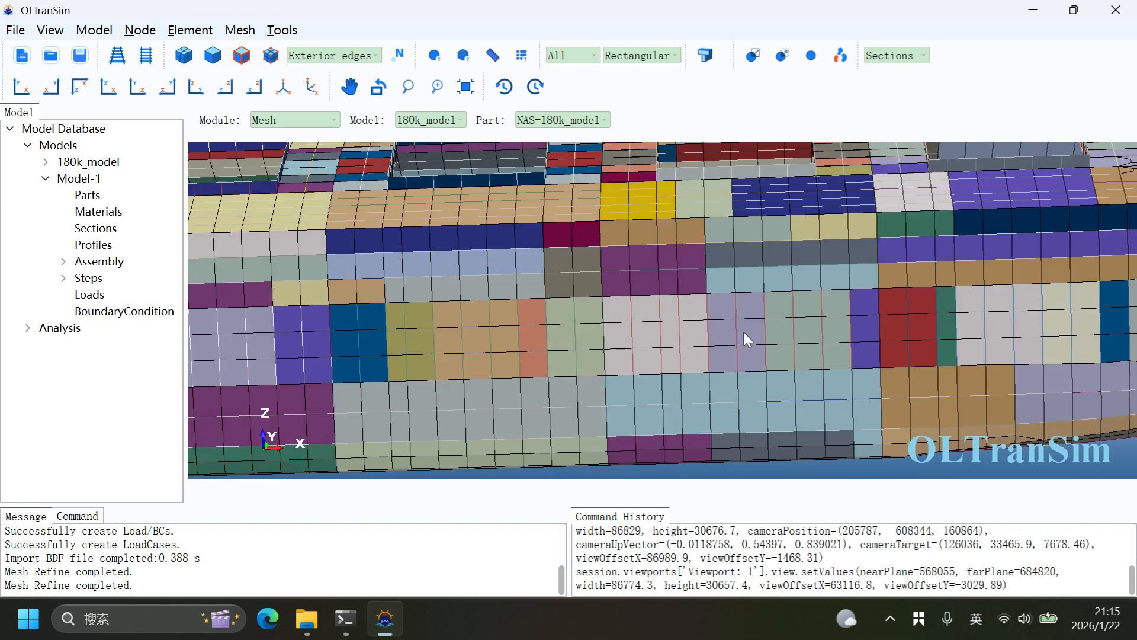
middle_click_drag(553, 352, 747, 338, "ctrl+alt")
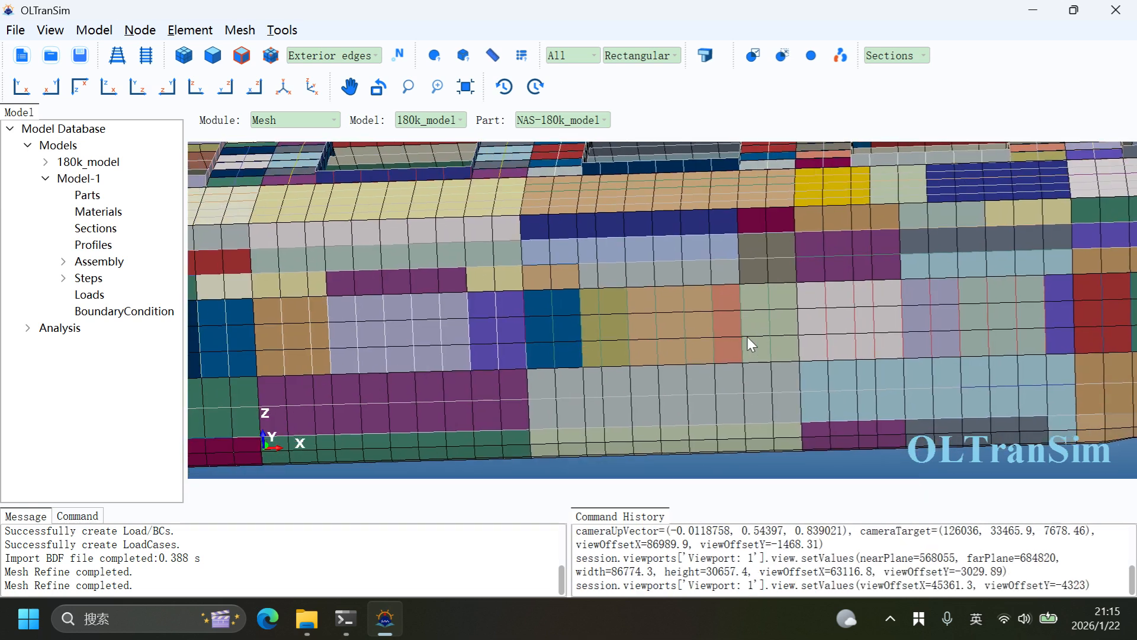
left_click_drag(747, 337, 748, 345, "ctrl+alt")
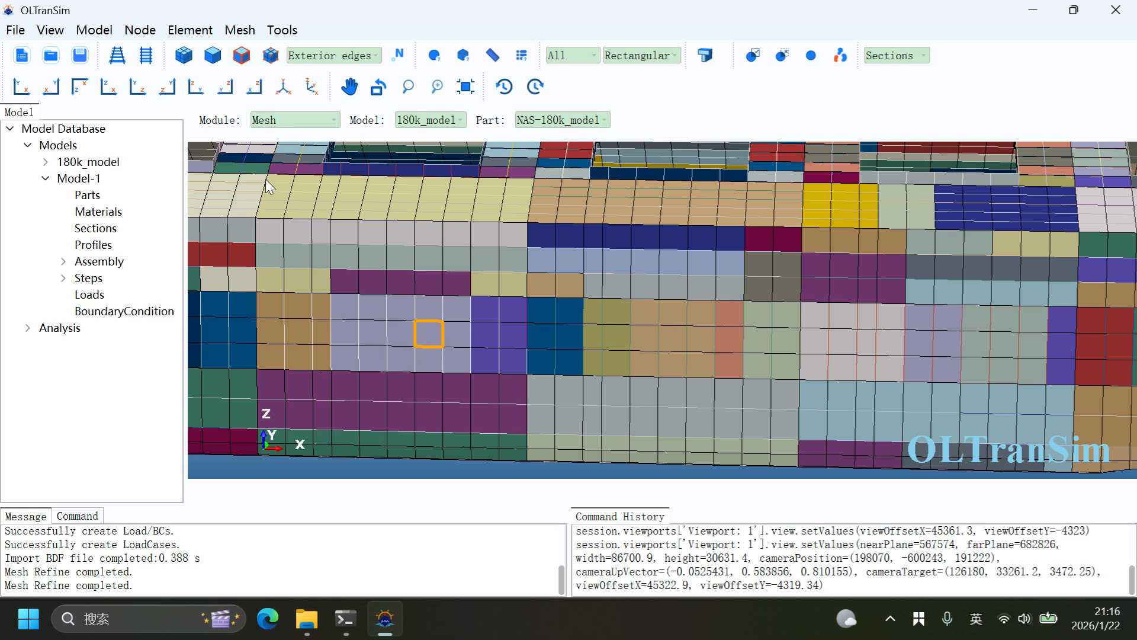
left_click(239, 29)
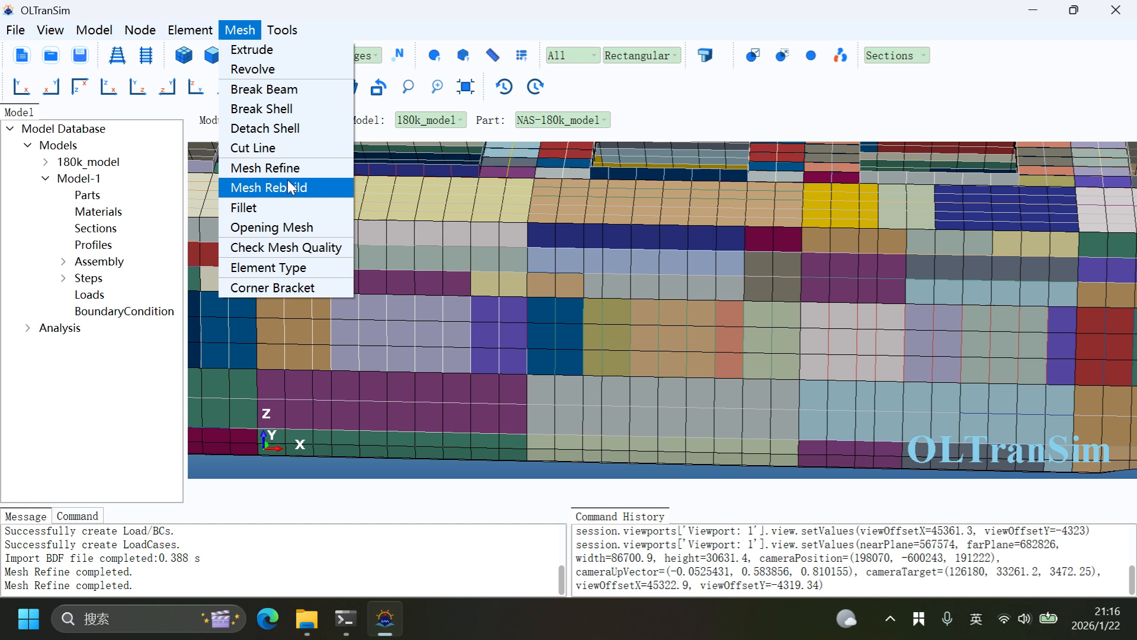
left_click(264, 226)
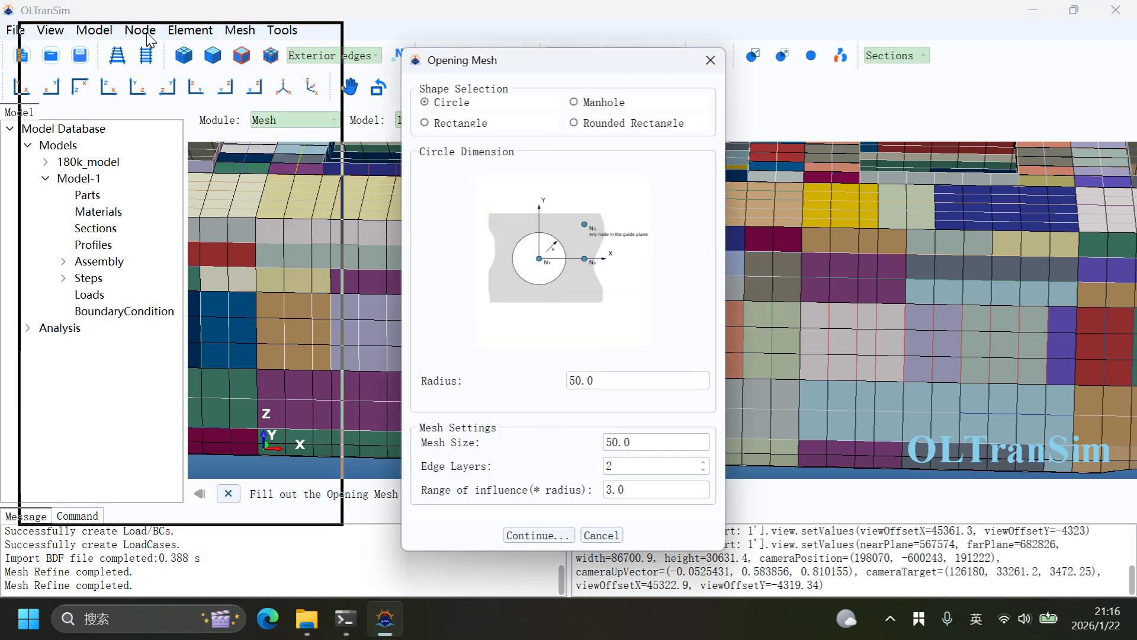
left_click_drag(531, 61, 149, 36)
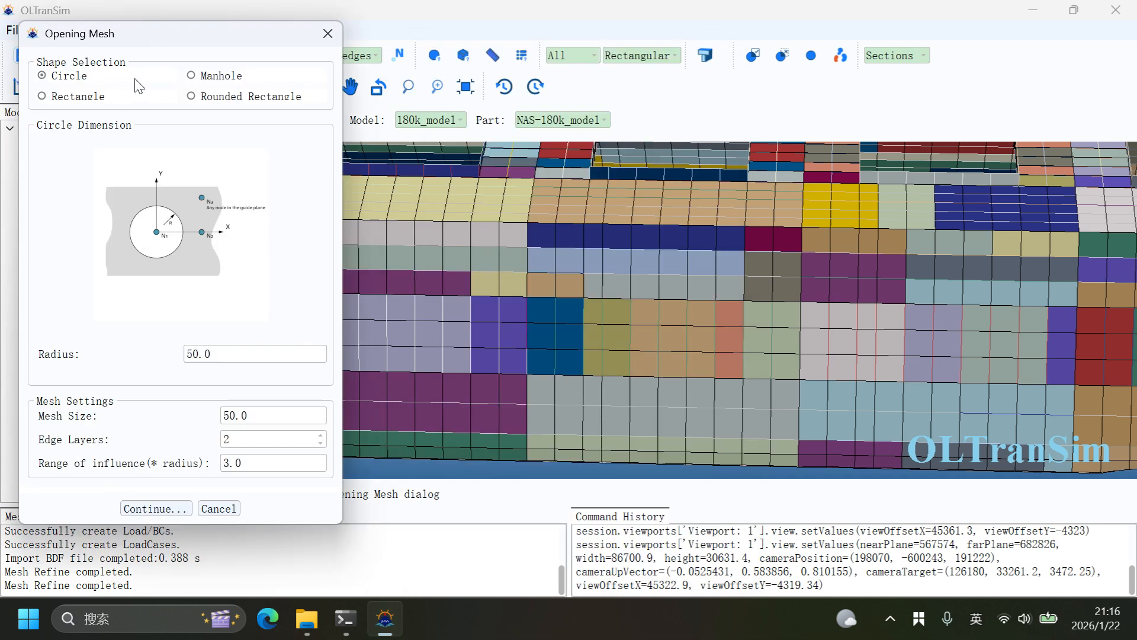
left_click(191, 76)
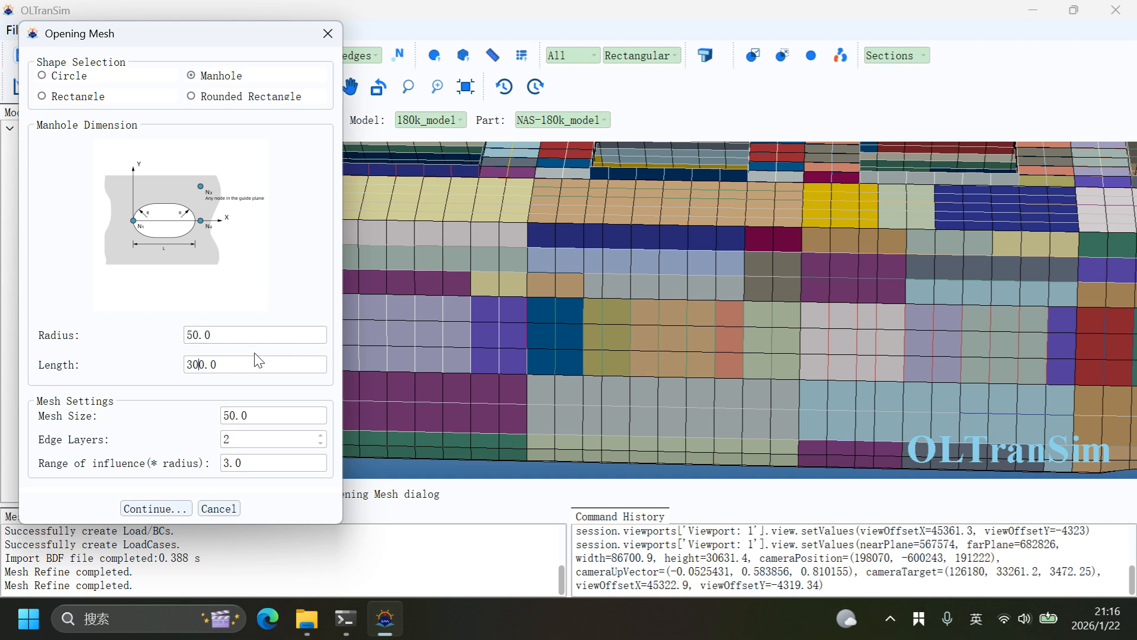
- Define the manhole with radius 500, length 3000, mesh size 200 and 3 edge layers, and proceed to node selection
type("0")
left_click(196, 335)
type("0")
left_click_drag(230, 418, 153, 411)
type("20")
left_click(321, 435)
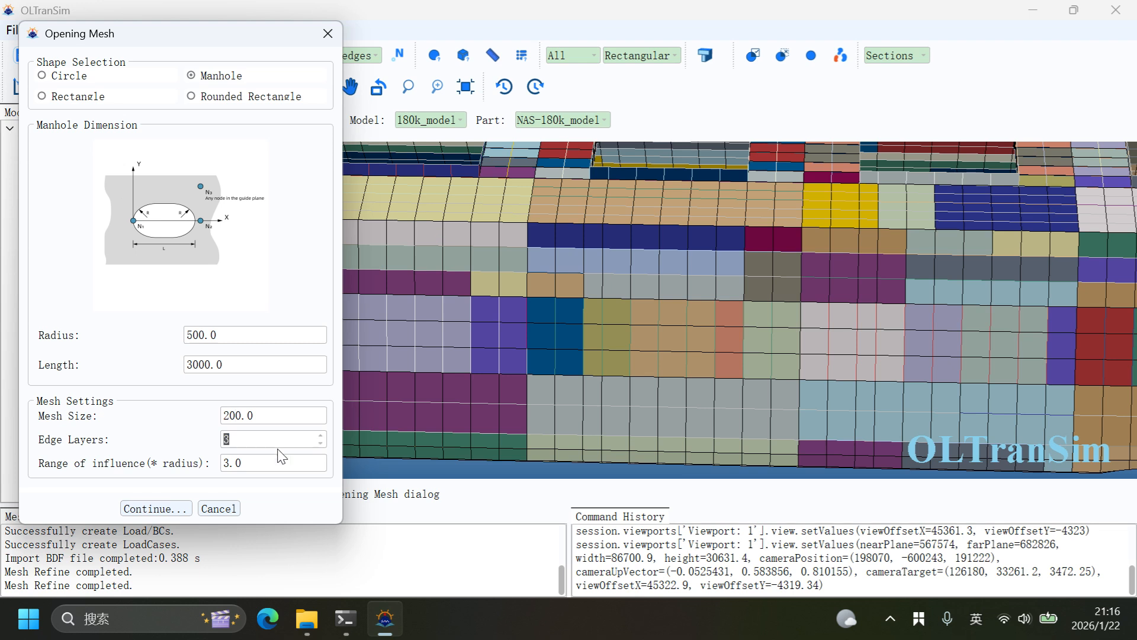
left_click(155, 508)
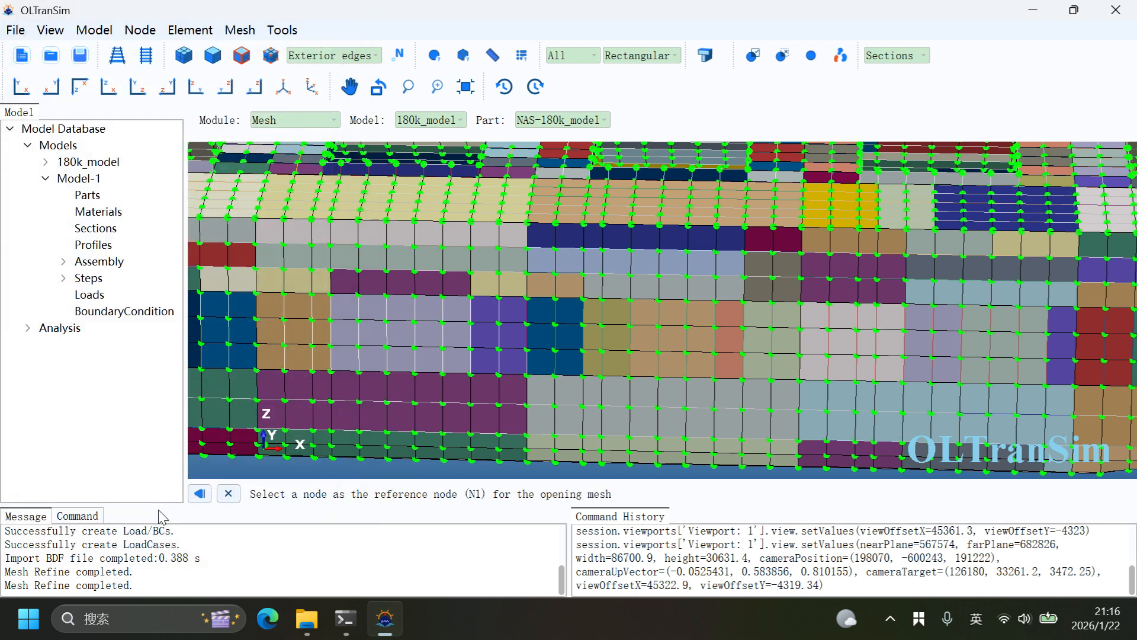
- Create the manhole opening in the light purple side shell panel, picking a reference node, a lengthwise direction node and a plane node above the reference
left_click(388, 347)
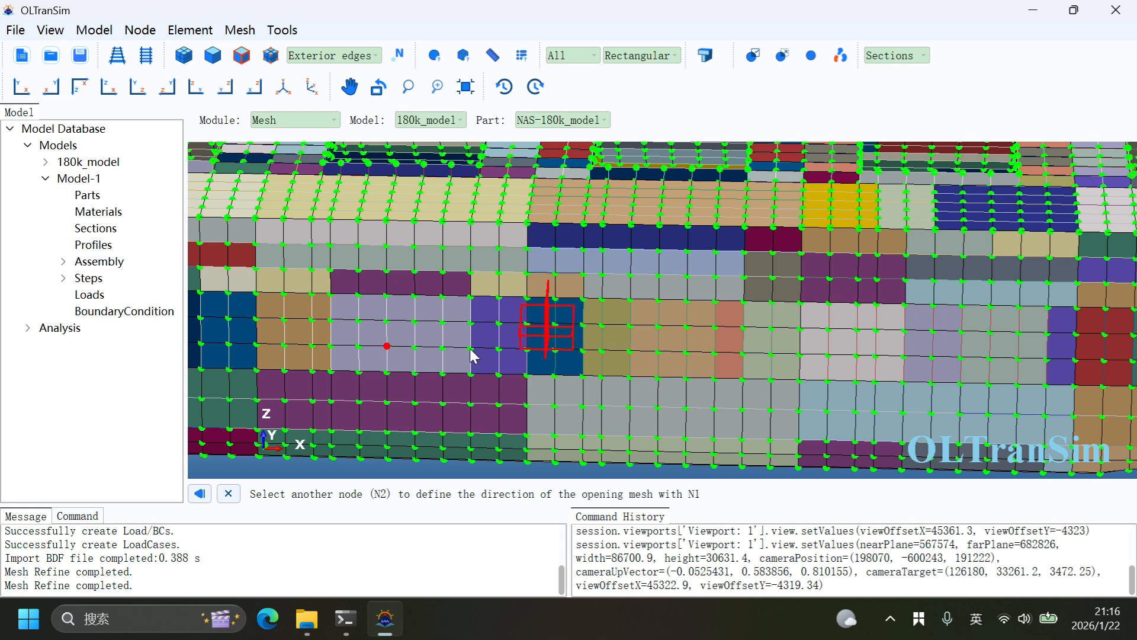
left_click(471, 348)
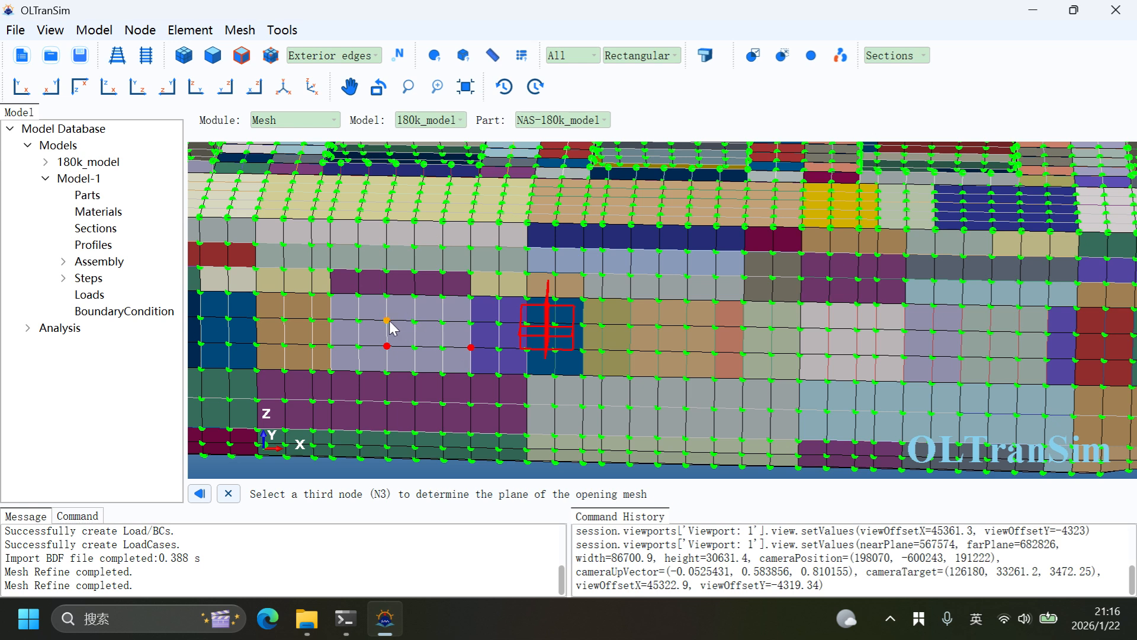
left_click(388, 321)
left_click(450, 495)
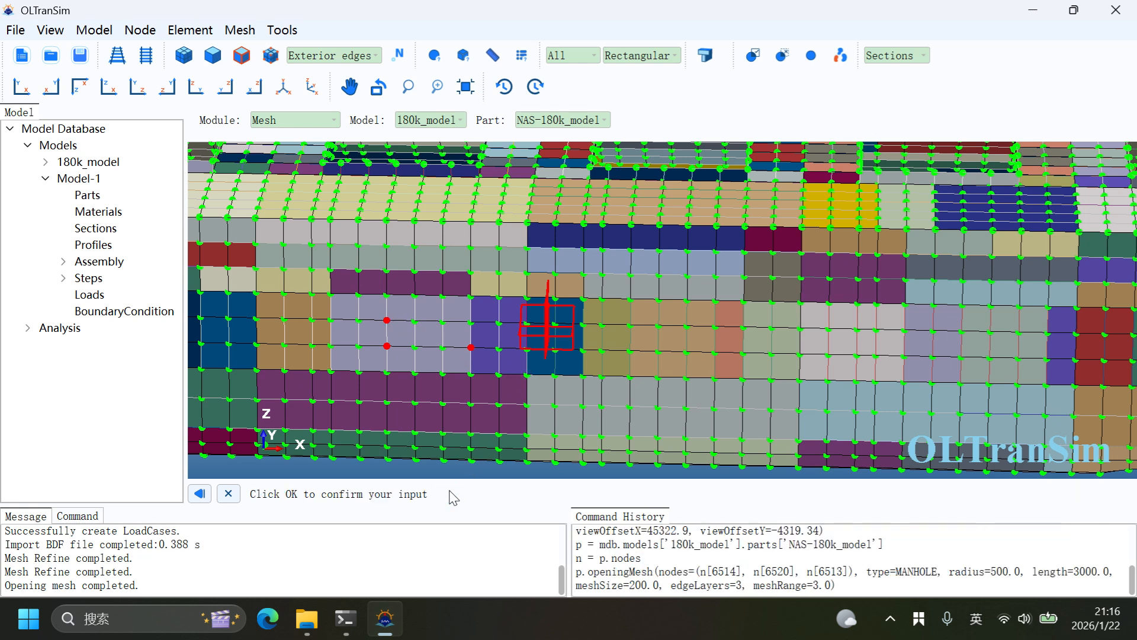
scroll(403, 360, "up", 5)
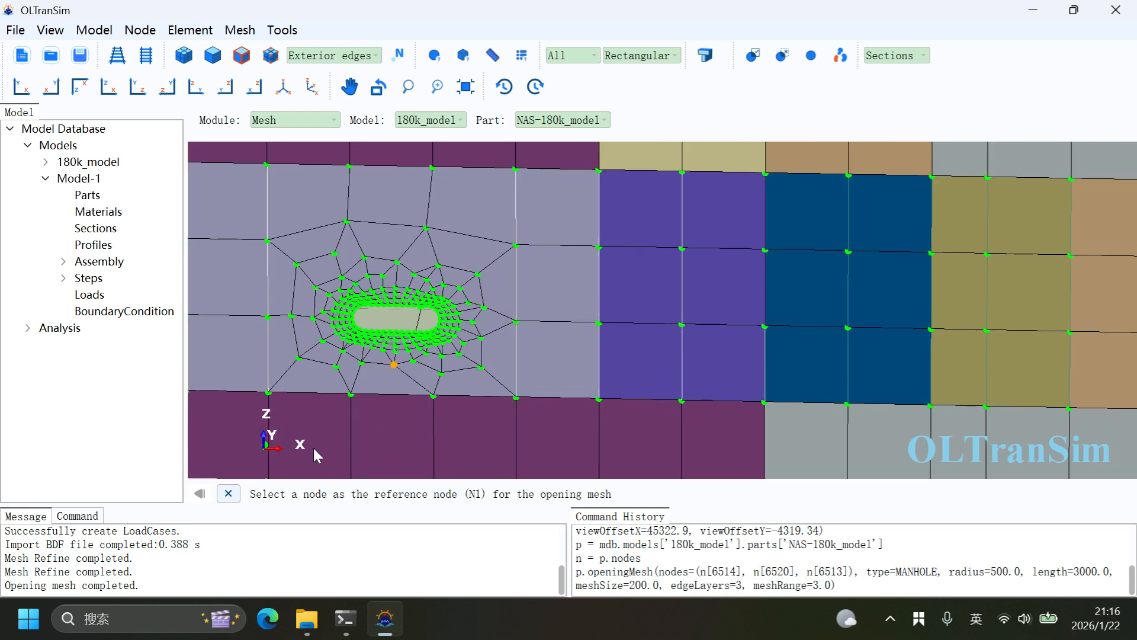
left_click(228, 493)
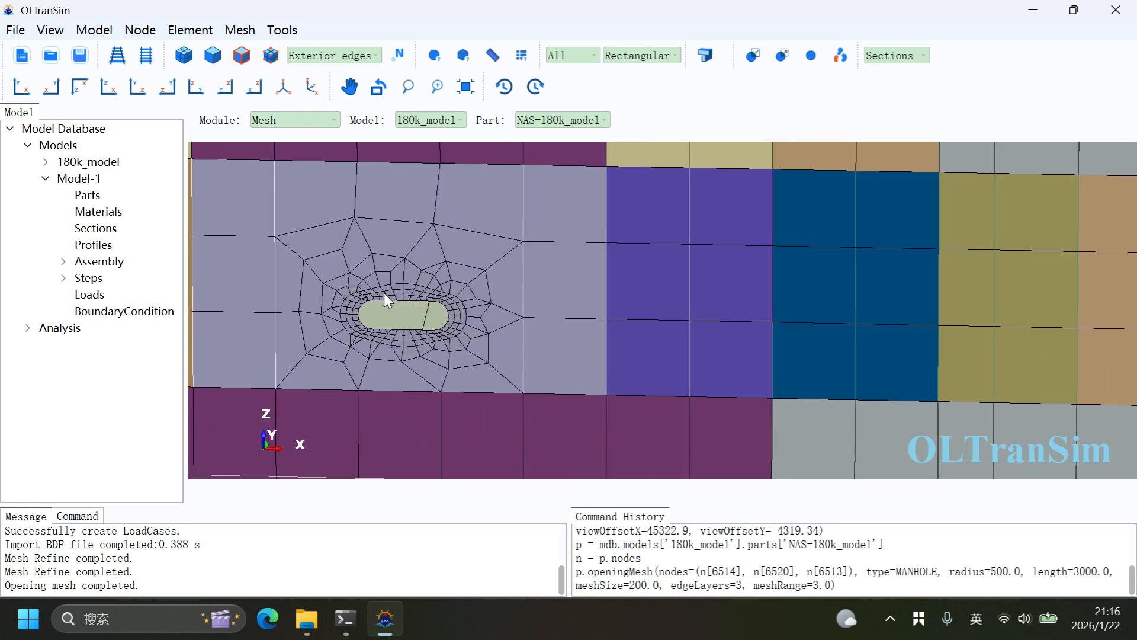
scroll(385, 296, "up", 6)
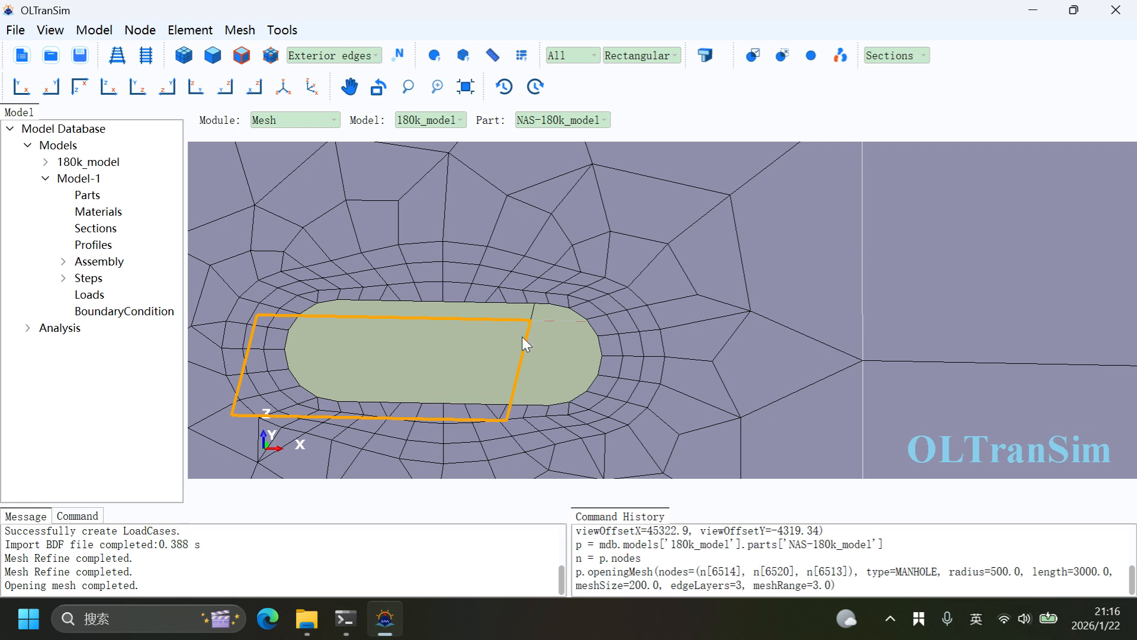
scroll(521, 336, "down", 8)
scroll(502, 332, "down", 8)
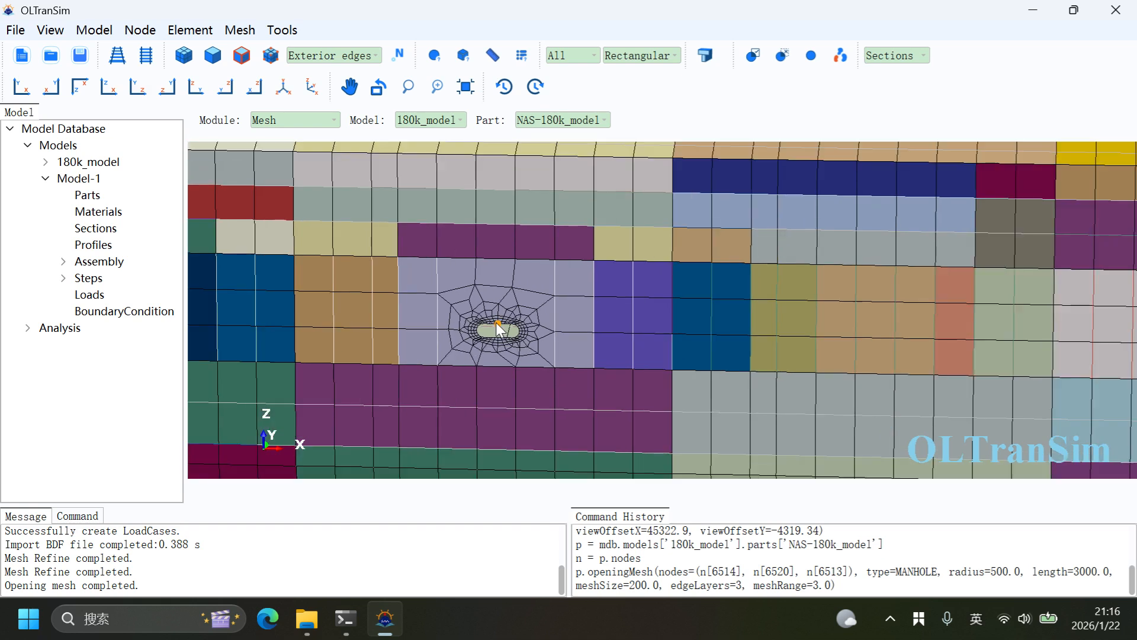
scroll(495, 329, "down", 2)
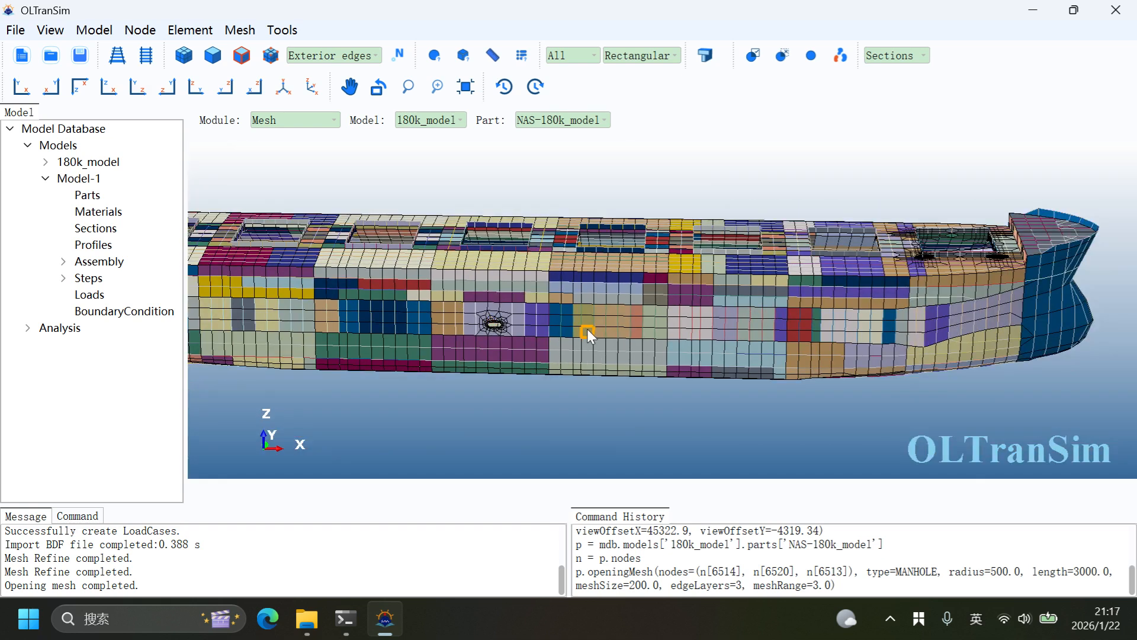
- Turn on beam profile display to show the stiffeners around the third hatch from the bow
left_click_drag(684, 329, 624, 344, "ctrl+alt")
scroll(764, 296, "up", 7)
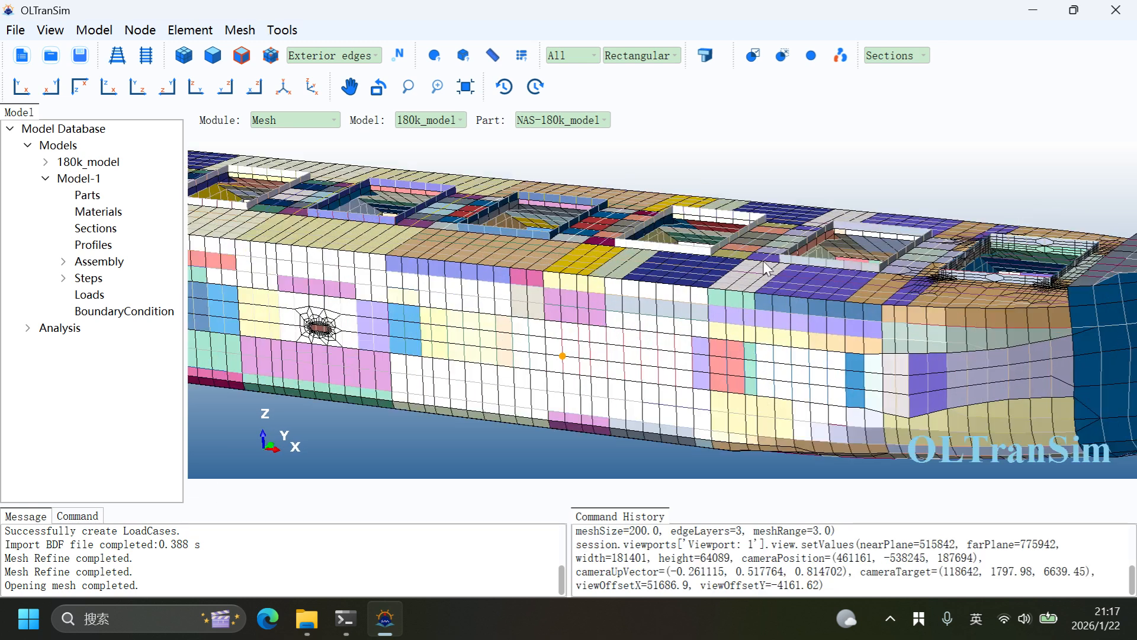
scroll(675, 253, "up", 6)
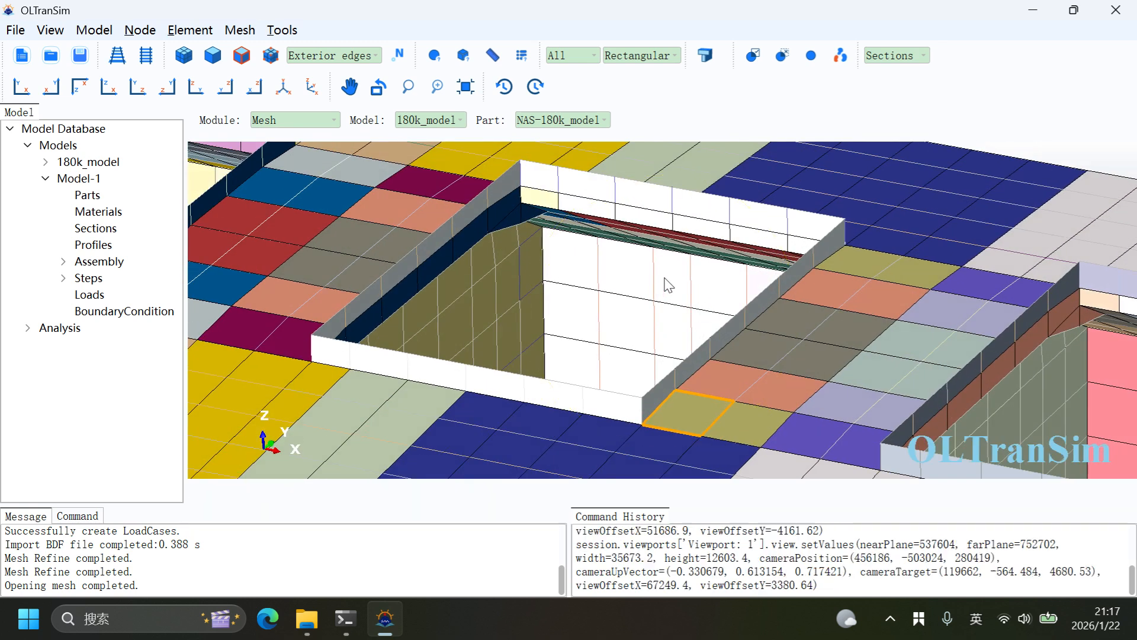
left_click(705, 55)
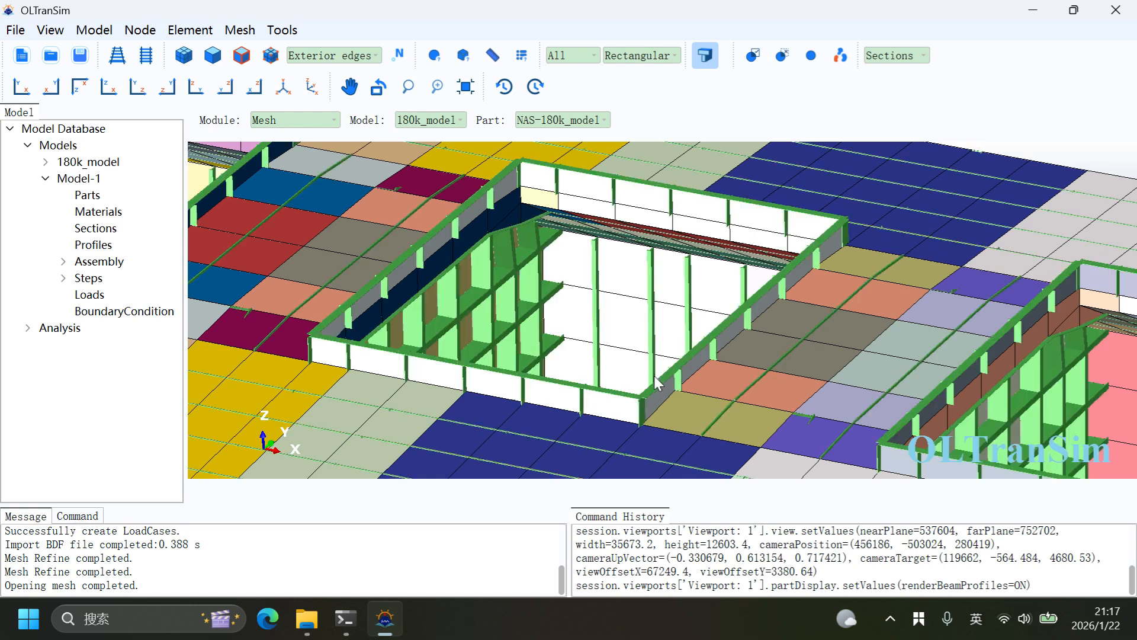
- Convert the beams meeting at the near corner of the third hatch from the bow to shells, with automatic section parameters and 0.005 merge tolerance
scroll(647, 408, "up", 2)
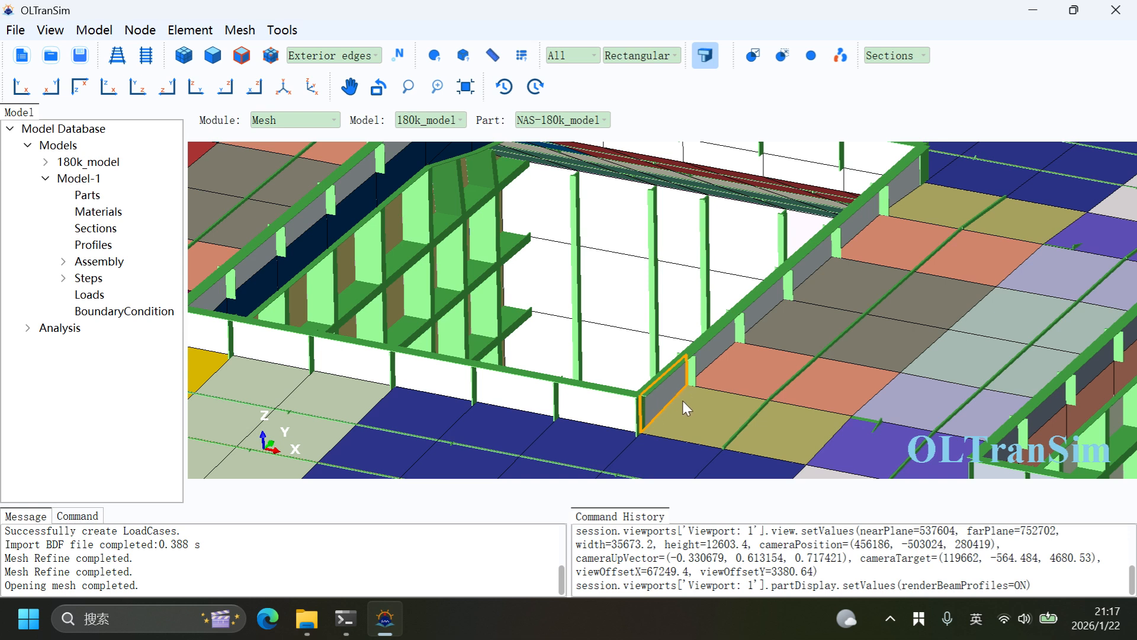
left_click(209, 32)
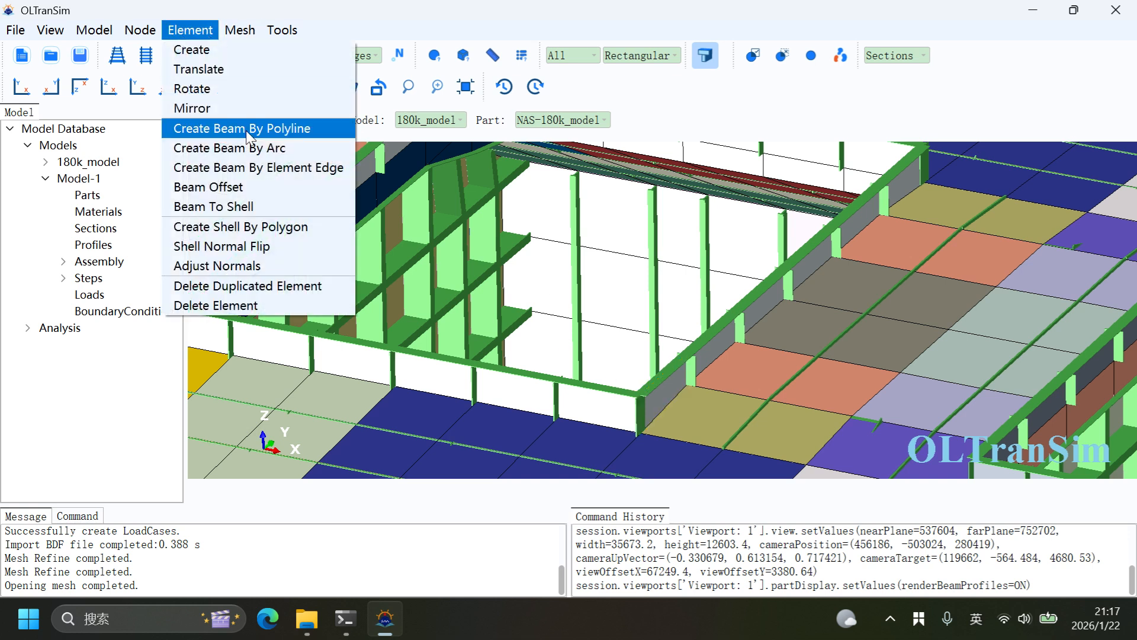
left_click(244, 208)
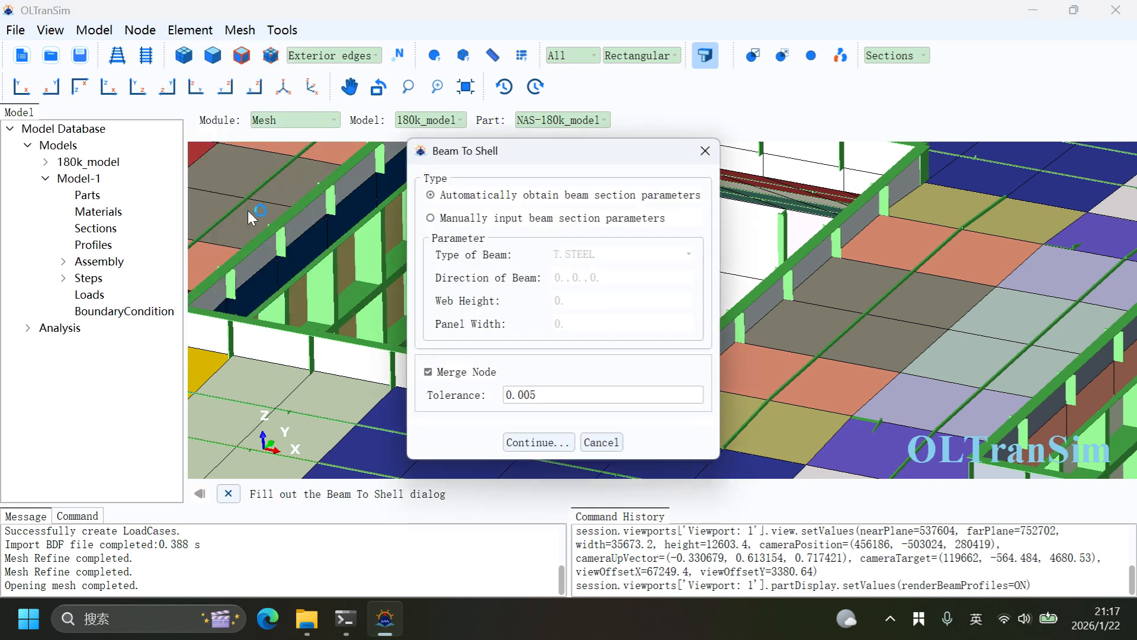
left_click(526, 442)
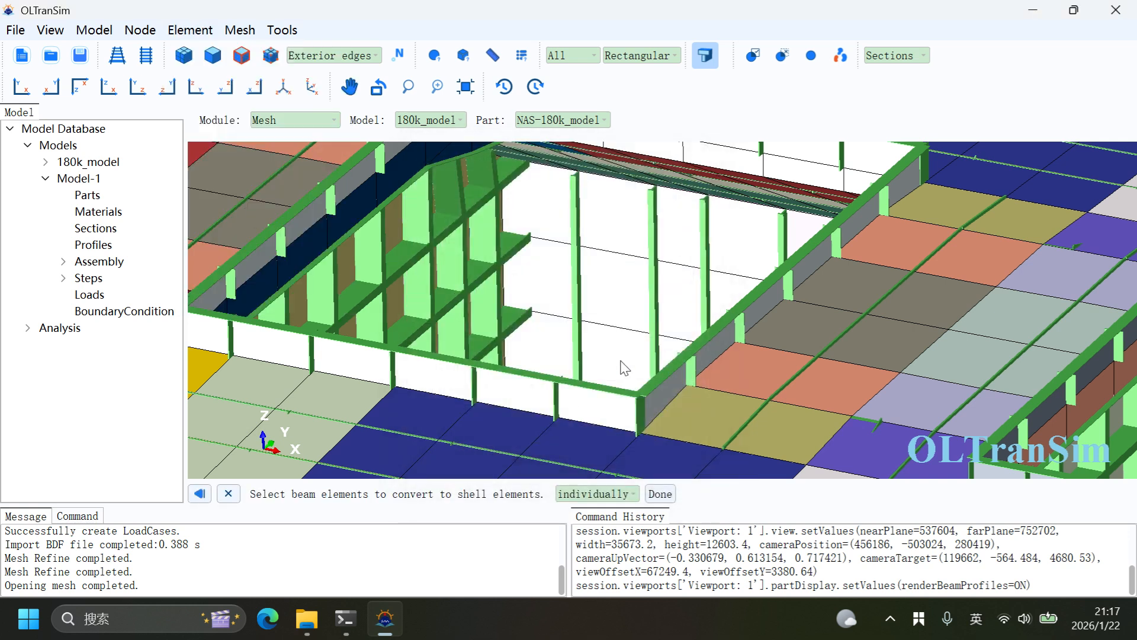
left_click(642, 417)
left_click(660, 376)
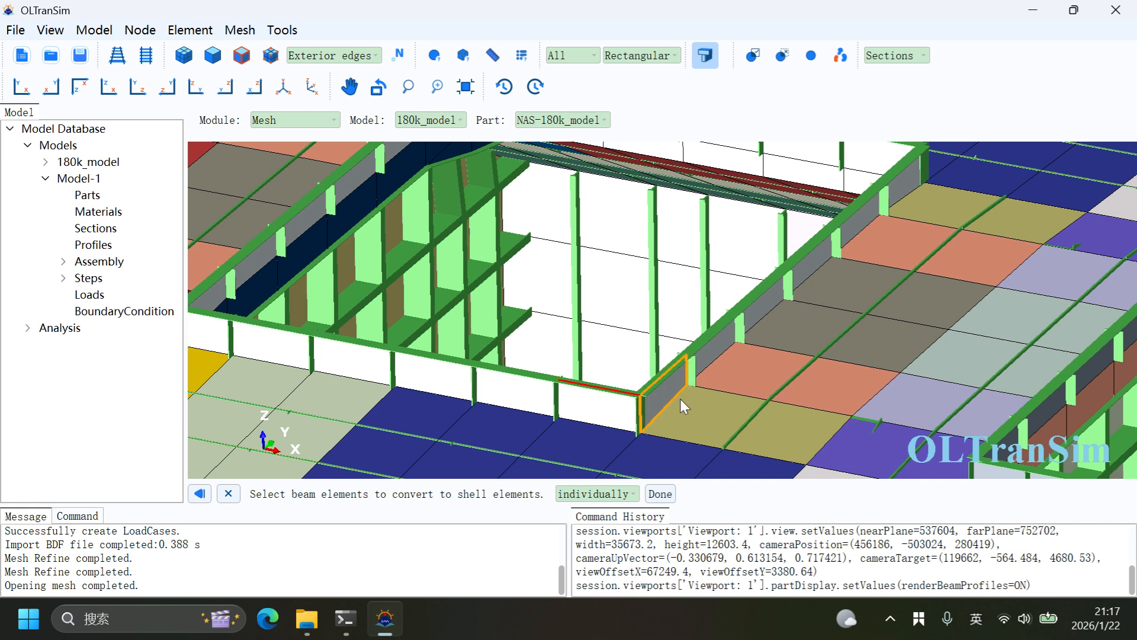
scroll(678, 400, "up", 2)
left_click(660, 493)
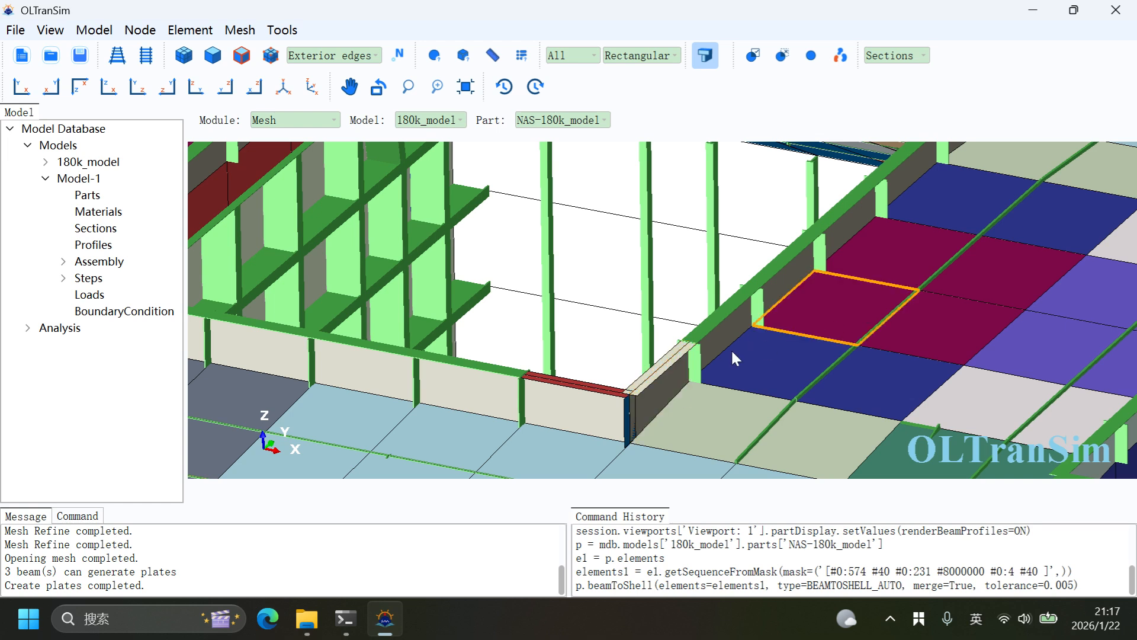
- Examine the converted shell plates at the hatch corner up close and in relation to the neighbouring hatches
scroll(726, 350, "down", 5)
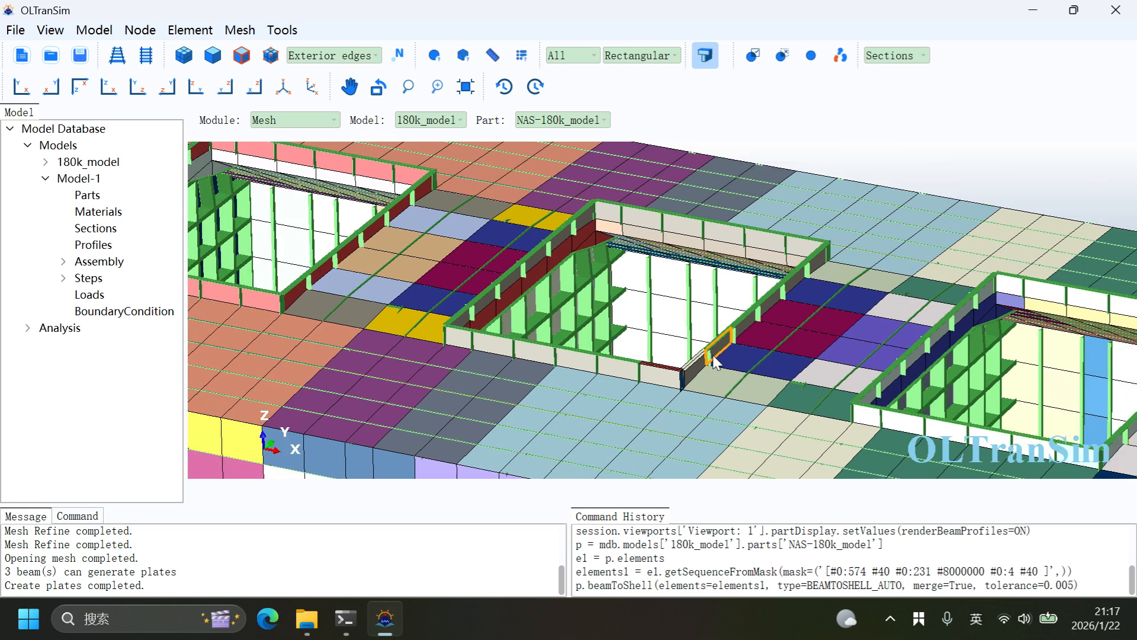
scroll(714, 360, "down", 3)
scroll(687, 362, "down", 2)
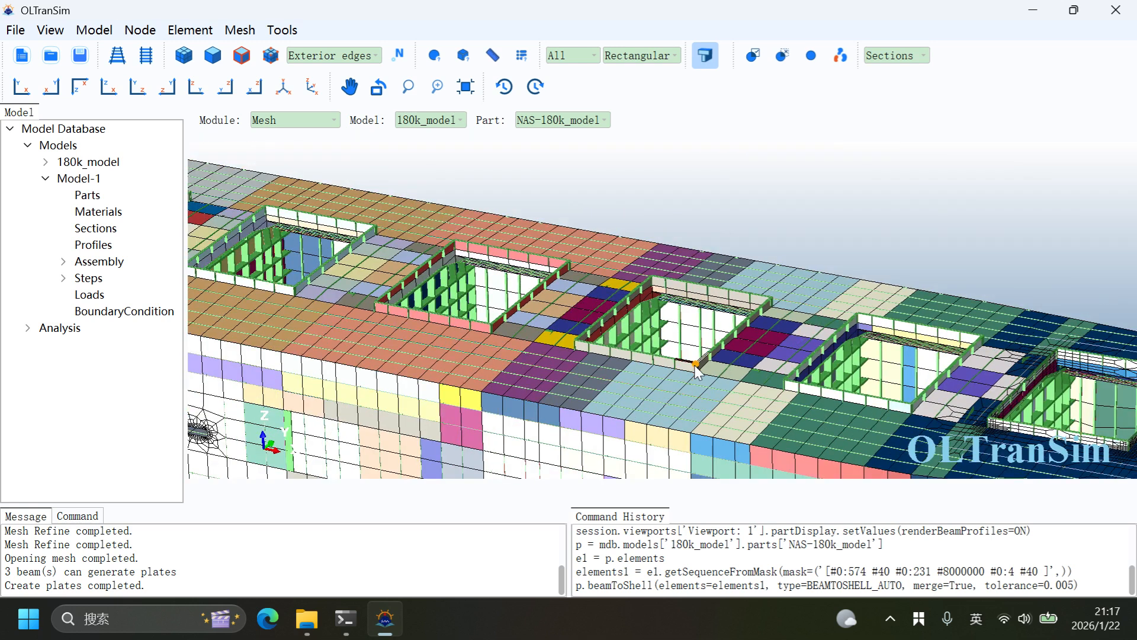
scroll(696, 371, "up", 1)
scroll(696, 371, "up", 1)
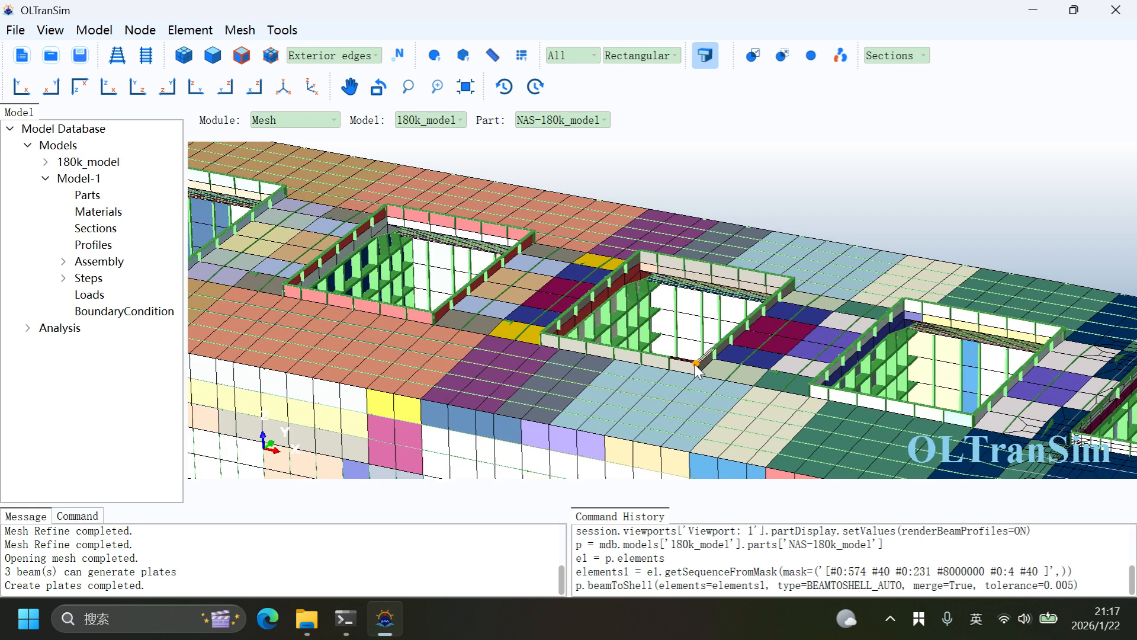
scroll(696, 371, "up", 1)
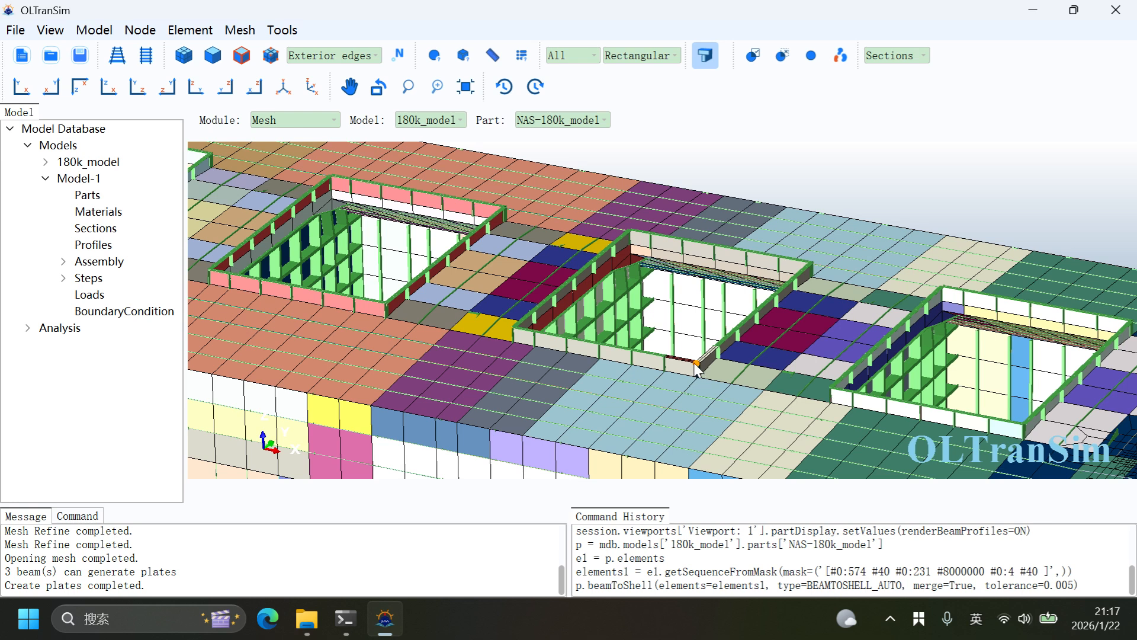
left_click(695, 364)
scroll(687, 370, "down", 2)
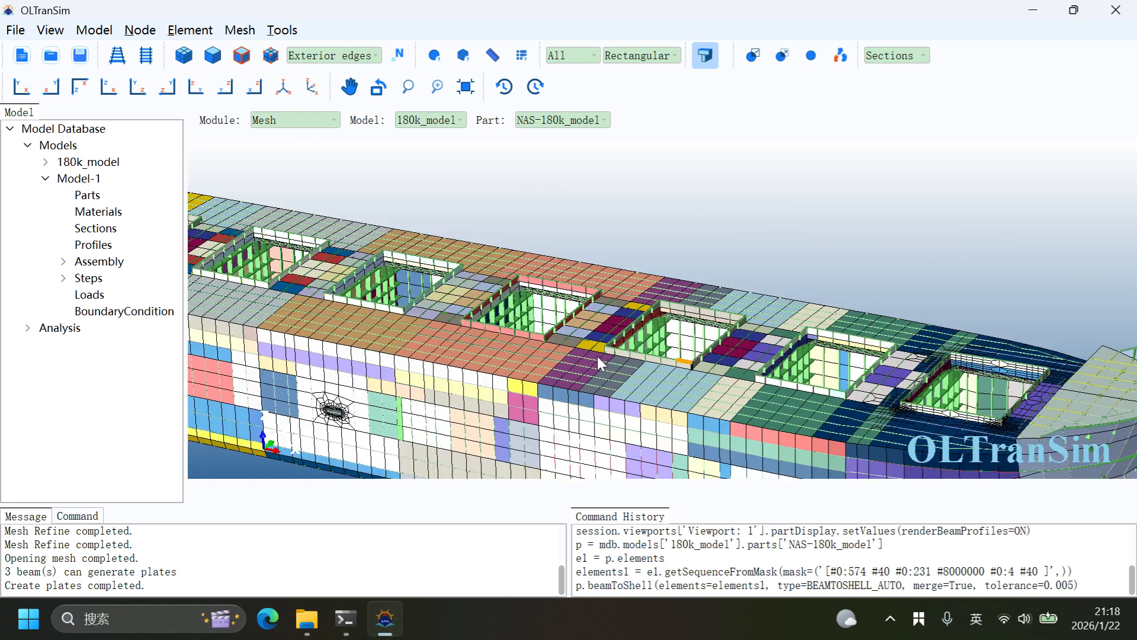
- Turn off beam profile display around the aftmost hatches beside the superstructure
middle_click_drag(595, 355, 649, 382)
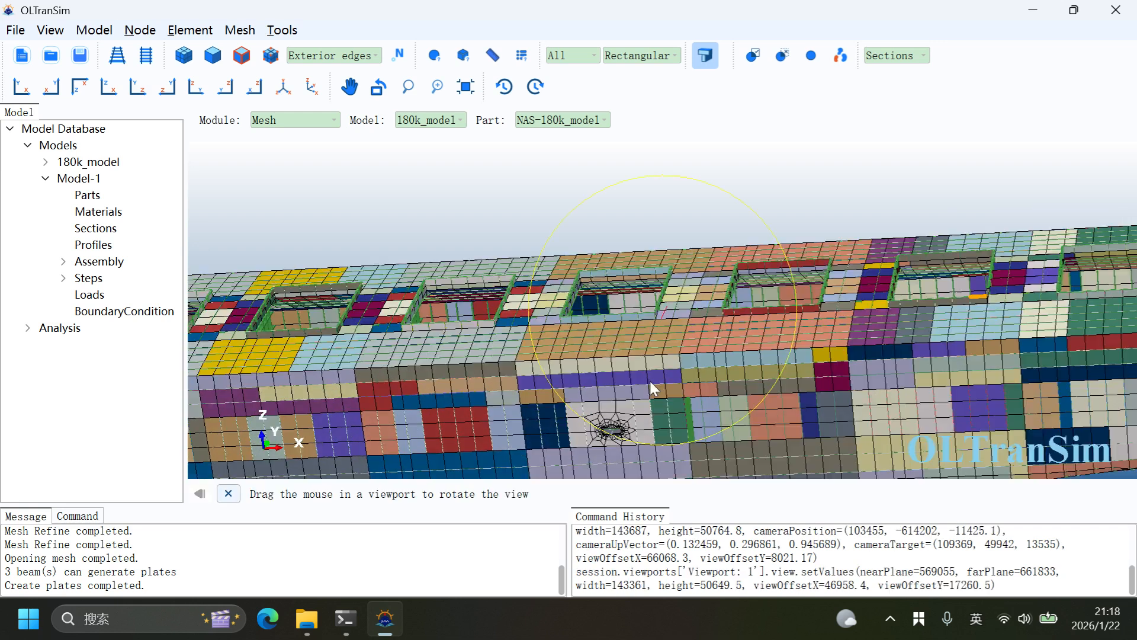
mouse_move(534, 284)
middle_mouse_down()
mouse_move(770, 267)
mouse_move(515, 282)
middle_mouse_up()
middle_click_drag(647, 305, 464, 265)
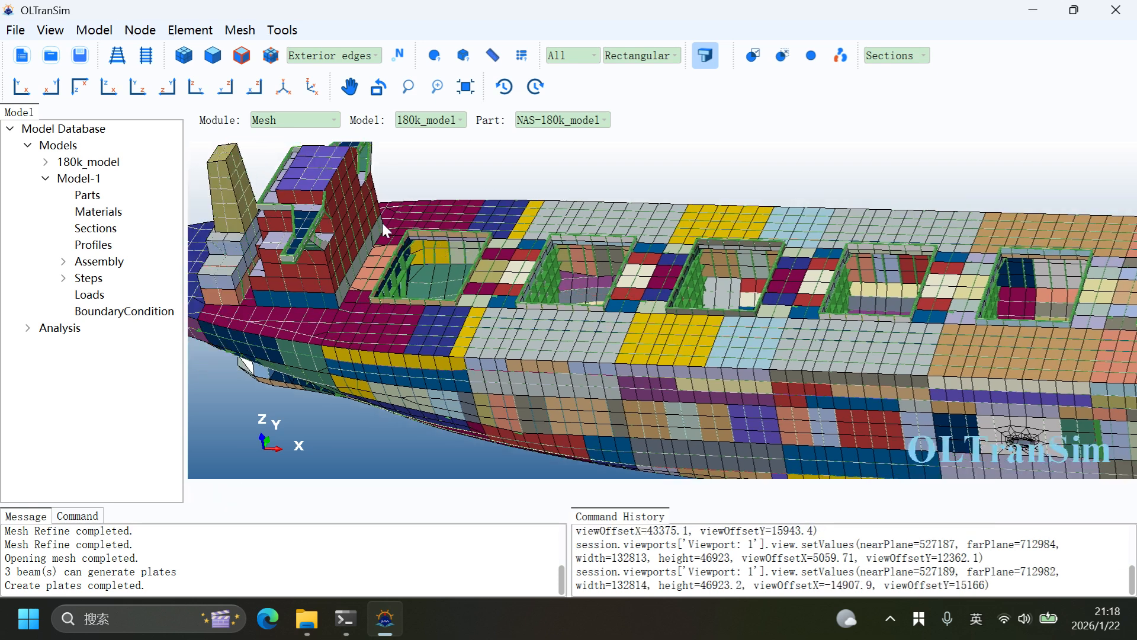
scroll(446, 273, "up", 1)
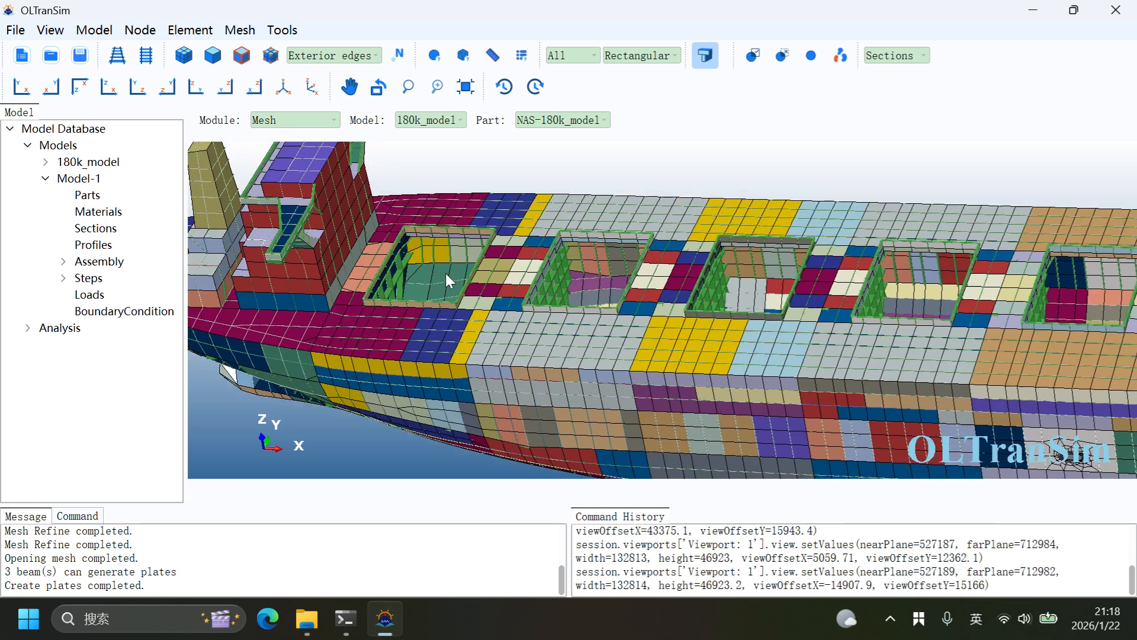
scroll(443, 271, "up", 2)
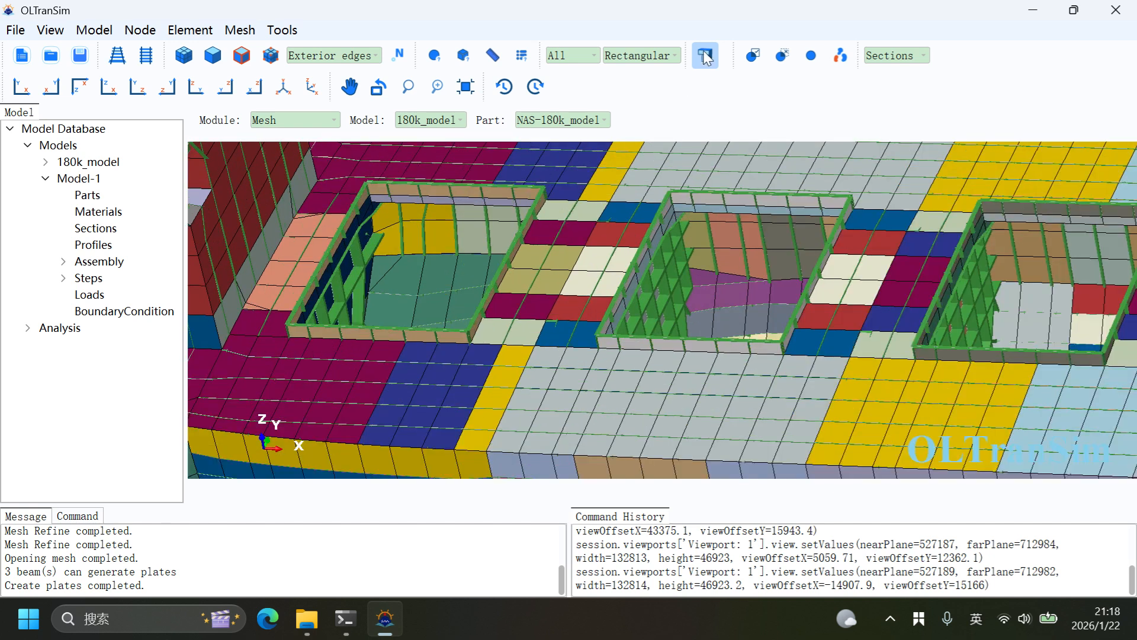
left_click(705, 55)
middle_click_drag(457, 276, 460, 205)
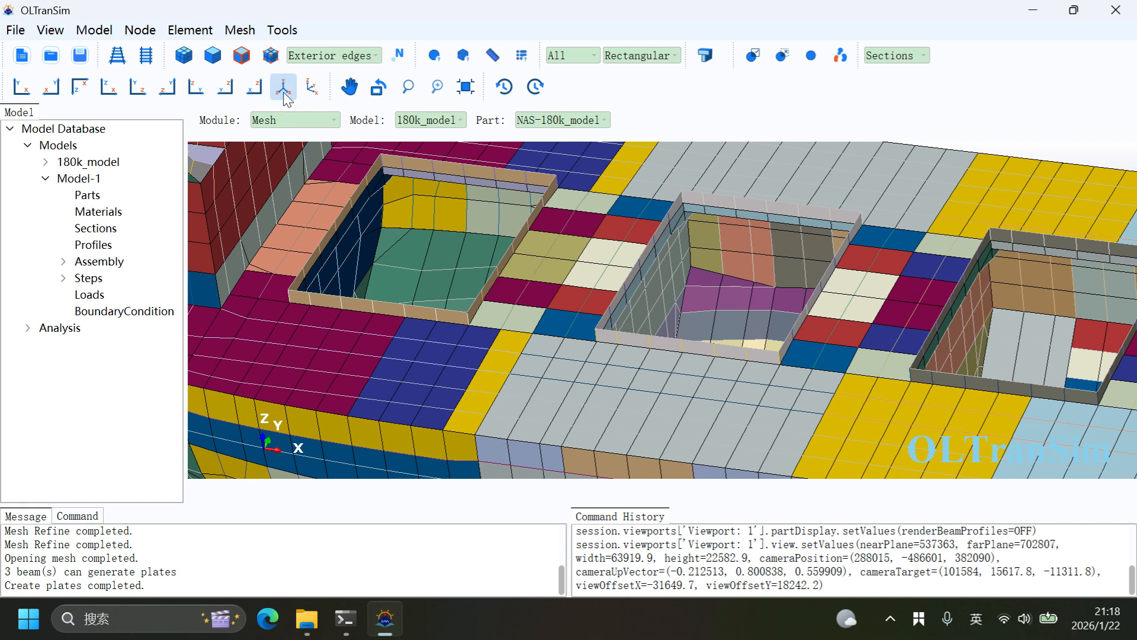
- Start Create Shell By Polygon with Keep Boundary Conformable, node merging at tolerance 5.0e-3 and deletion of the selected beam, and proceed to boundary selection
left_click(190, 30)
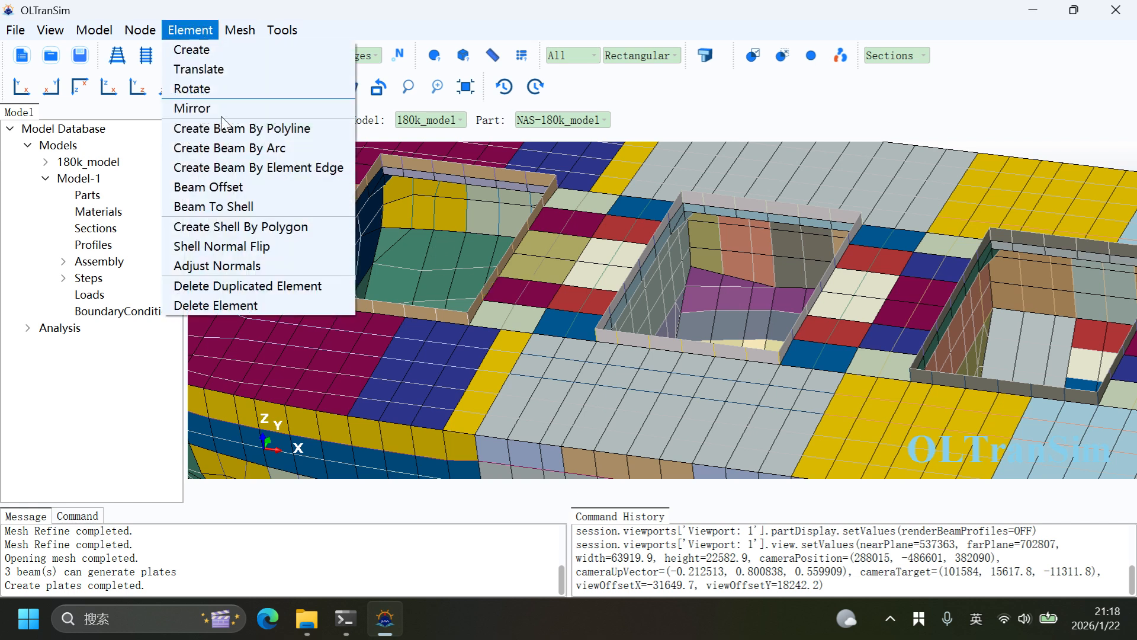
left_click(239, 231)
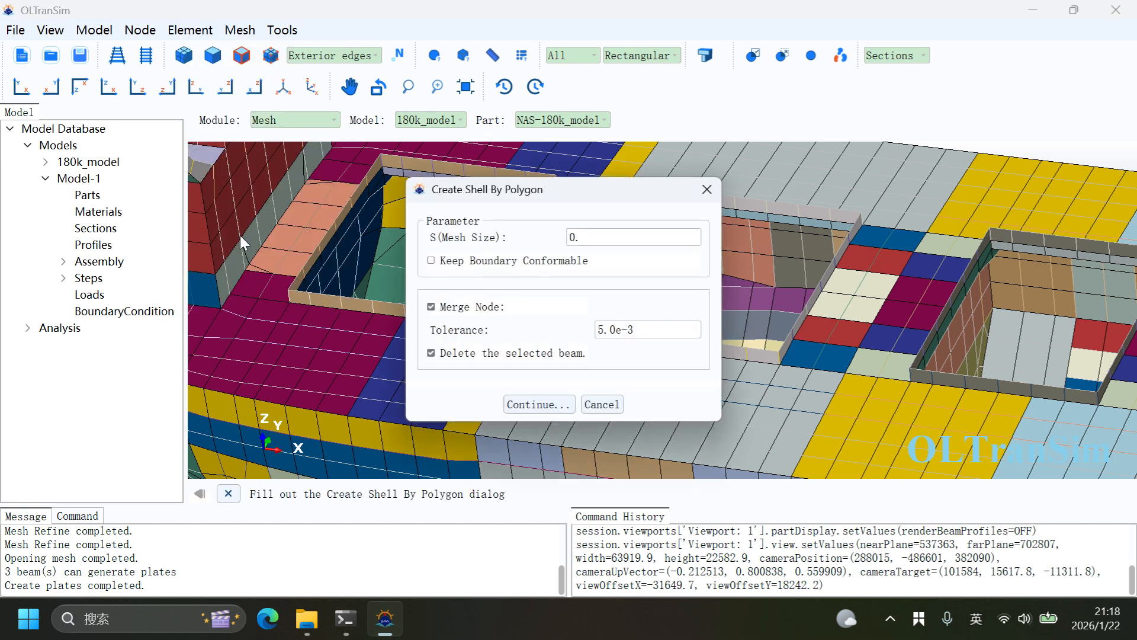
left_click(432, 261)
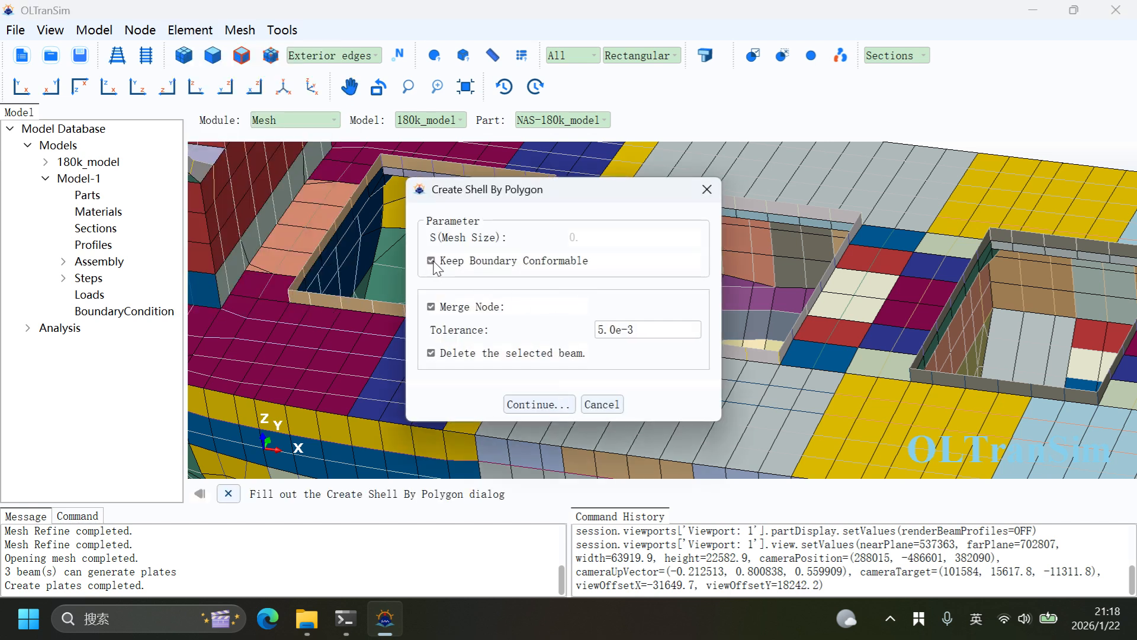
left_click(556, 412)
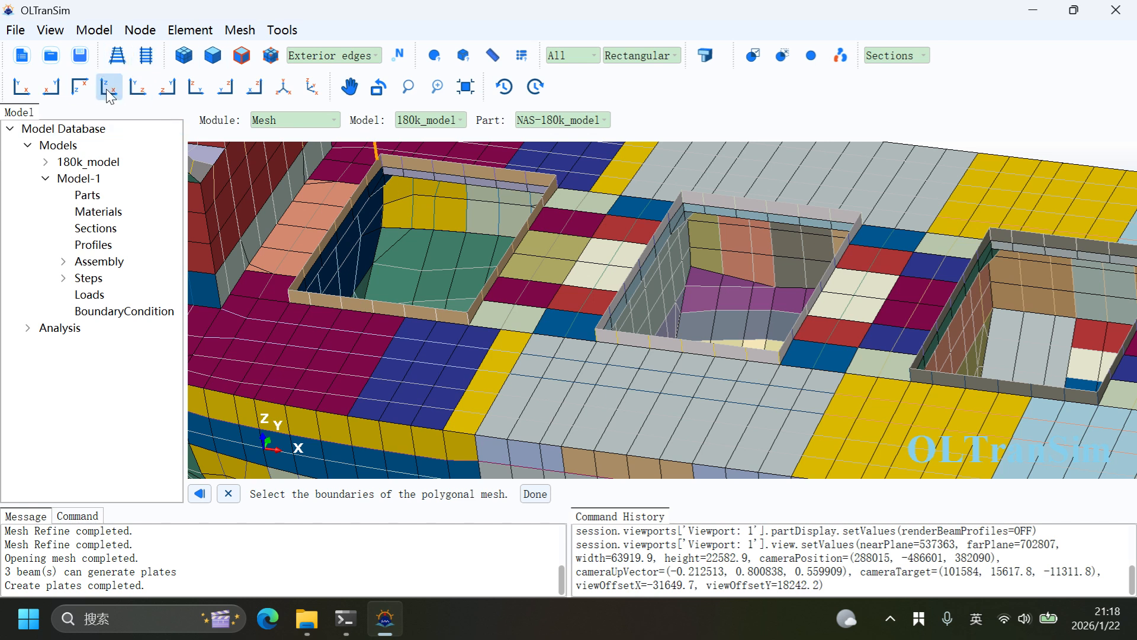
- Create a shell cover over the aftmost hatch, selecting its coaming's upper boundary from a side view in parallel projection
left_click(109, 87)
scroll(382, 308, "up", 5)
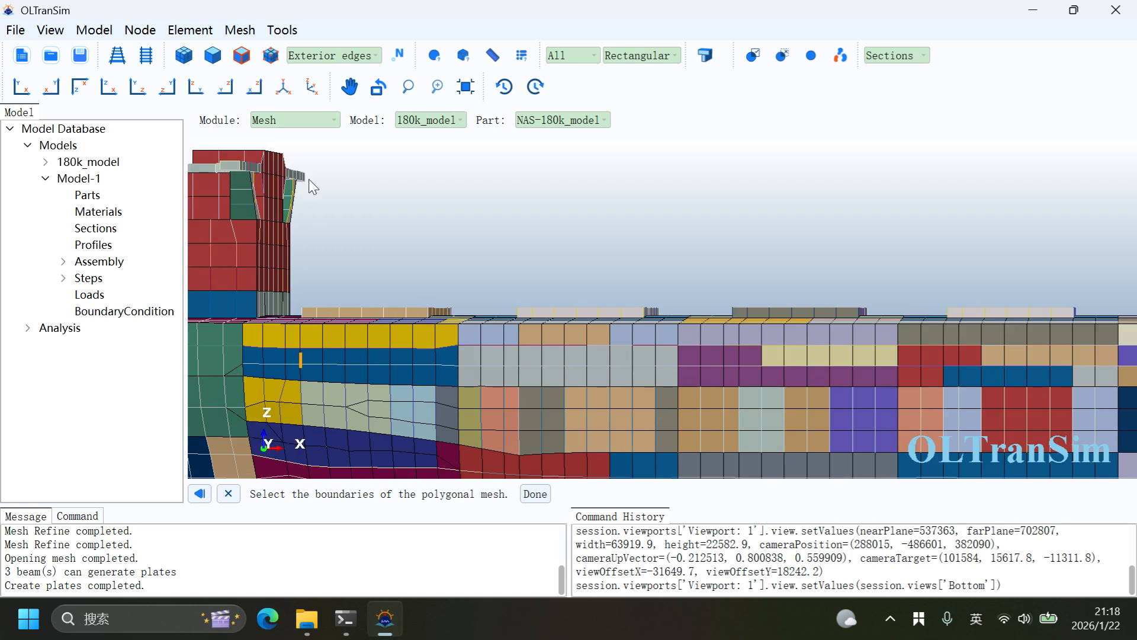
left_click(146, 55)
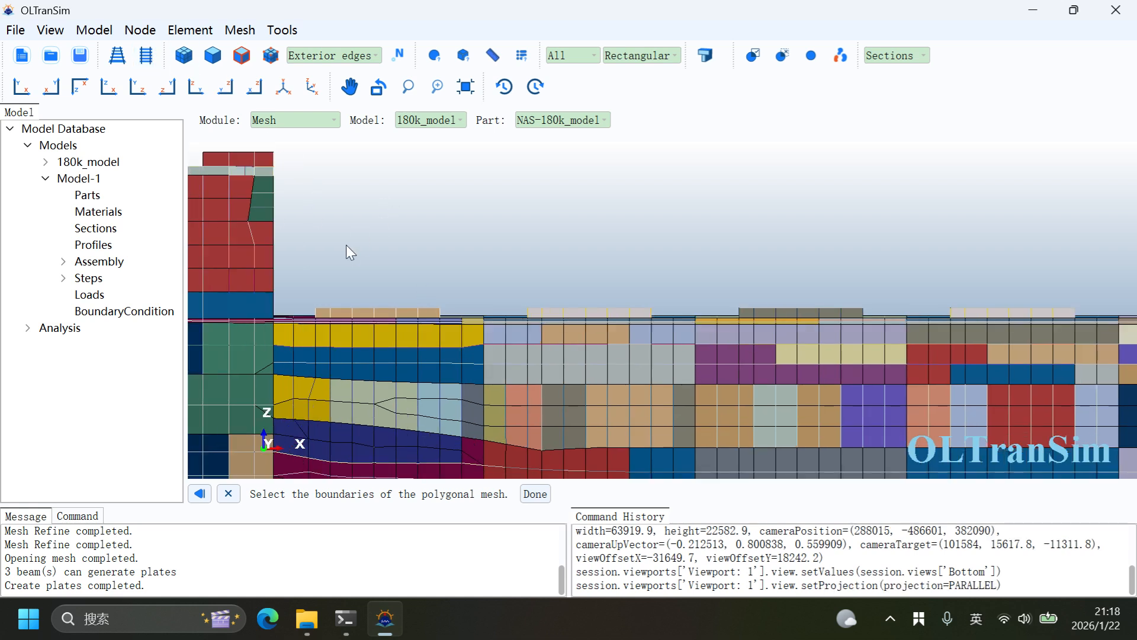
left_click_drag(301, 282, 475, 311)
left_click_drag(307, 314, 521, 375, "ctrl")
left_click_drag(553, 240, 709, 341, "ctrl+alt")
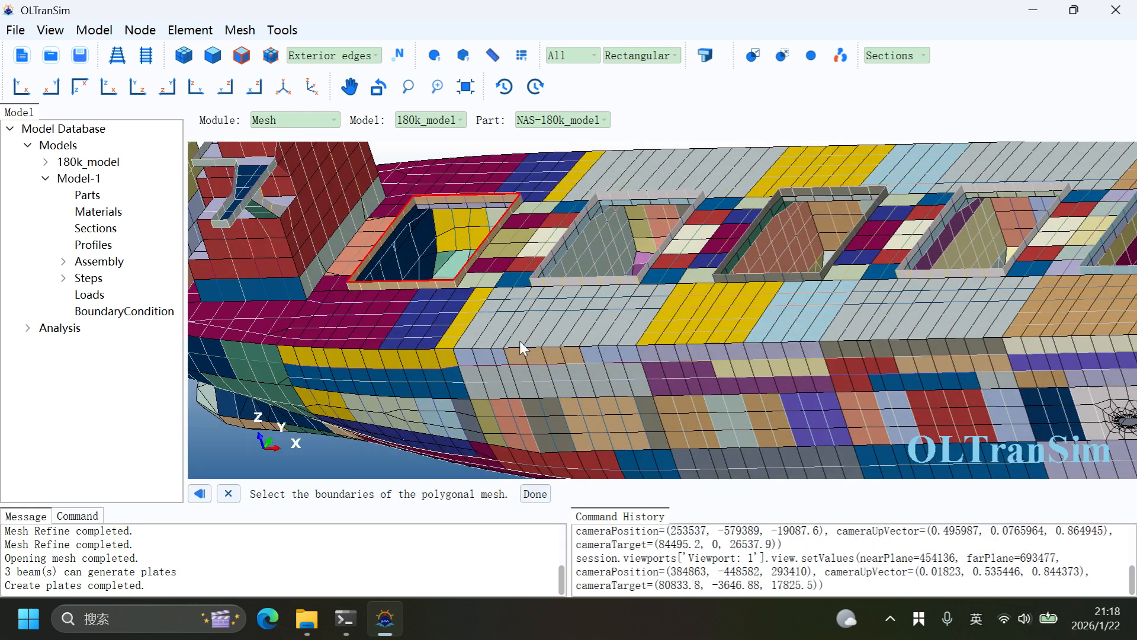
left_click(535, 494)
- Examine the new shell cover on the aftmost hatch and the remaining open hatches along the deck
scroll(455, 276, "up", 5)
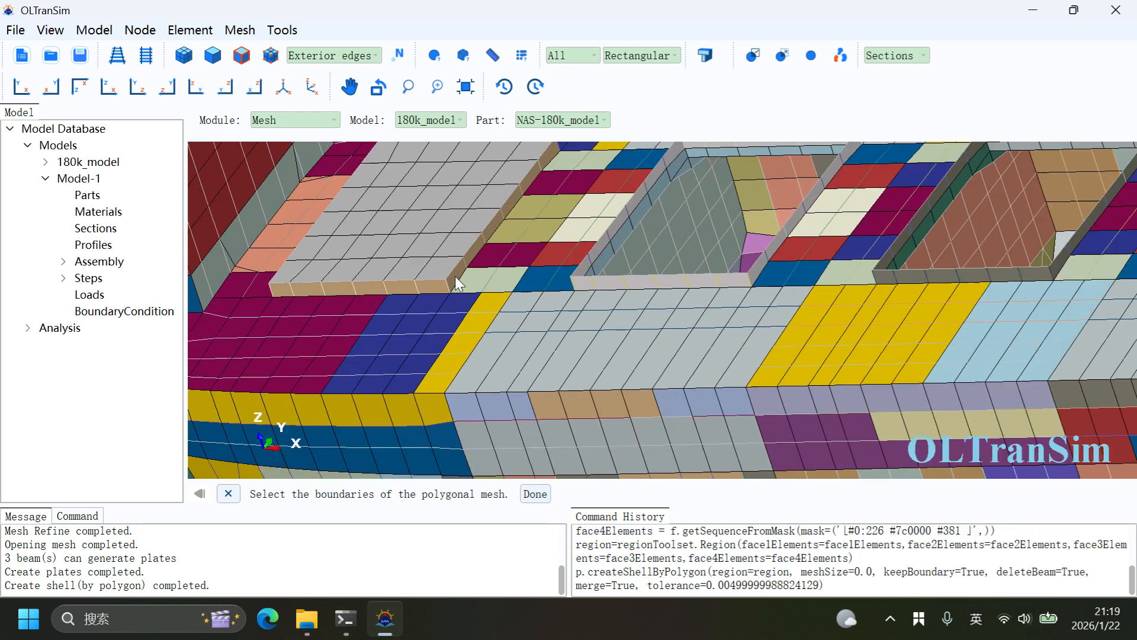
scroll(468, 313, "down", 2)
scroll(402, 183, "up", 3)
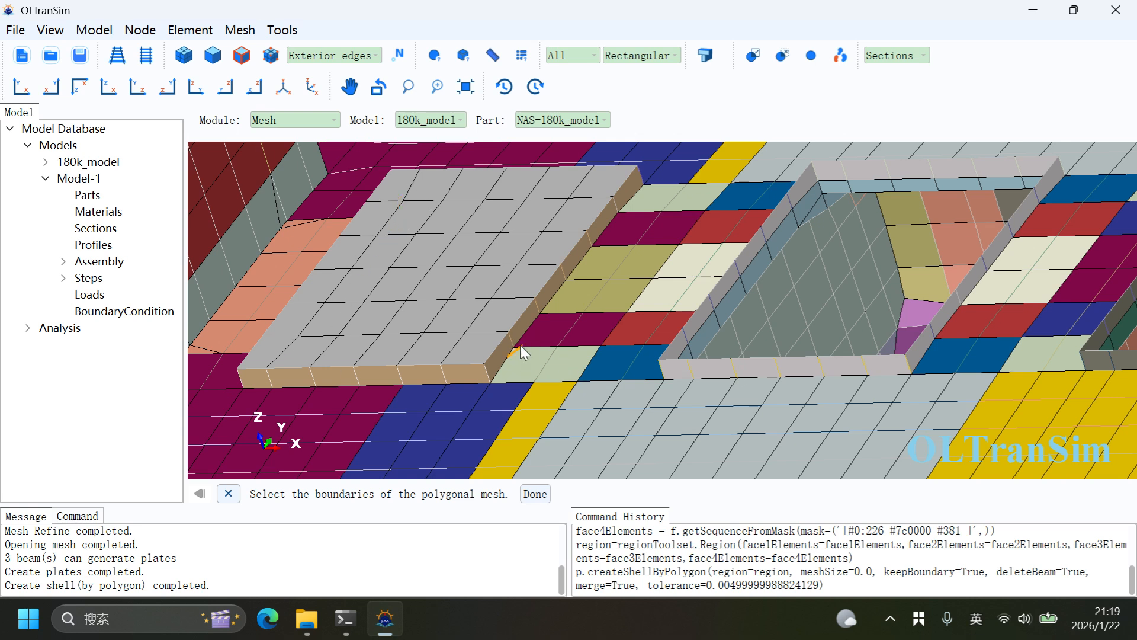
scroll(467, 319, "down", 5)
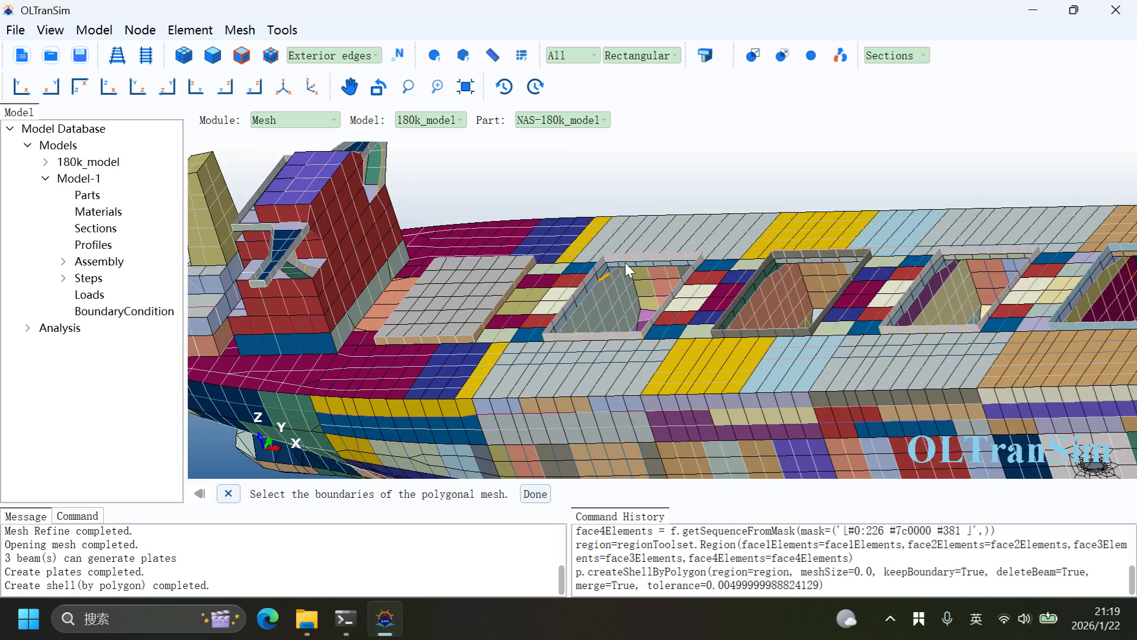
scroll(827, 286, "down", 3)
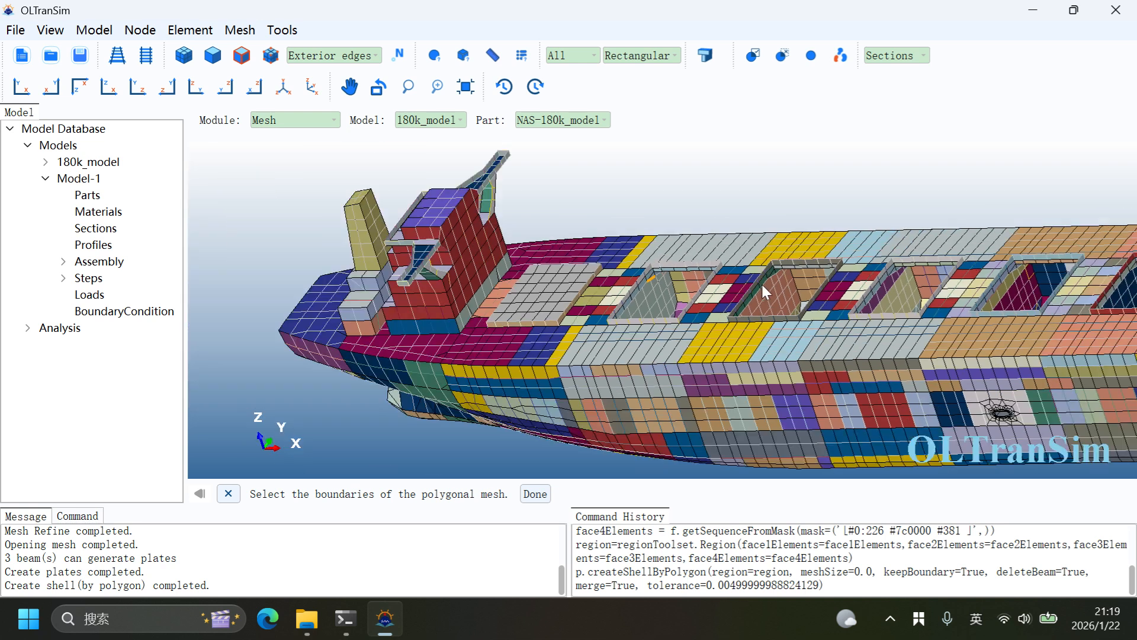
scroll(727, 333, "down", 2)
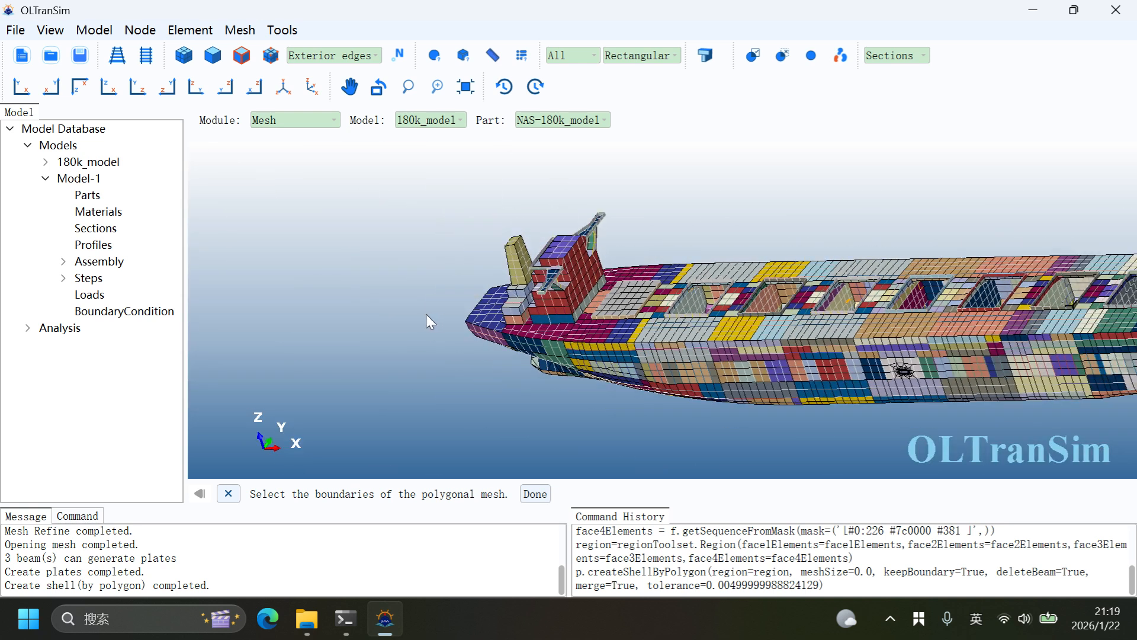
scroll(425, 314, "down", 2)
scroll(694, 321, "up", 4)
scroll(662, 311, "up", 2)
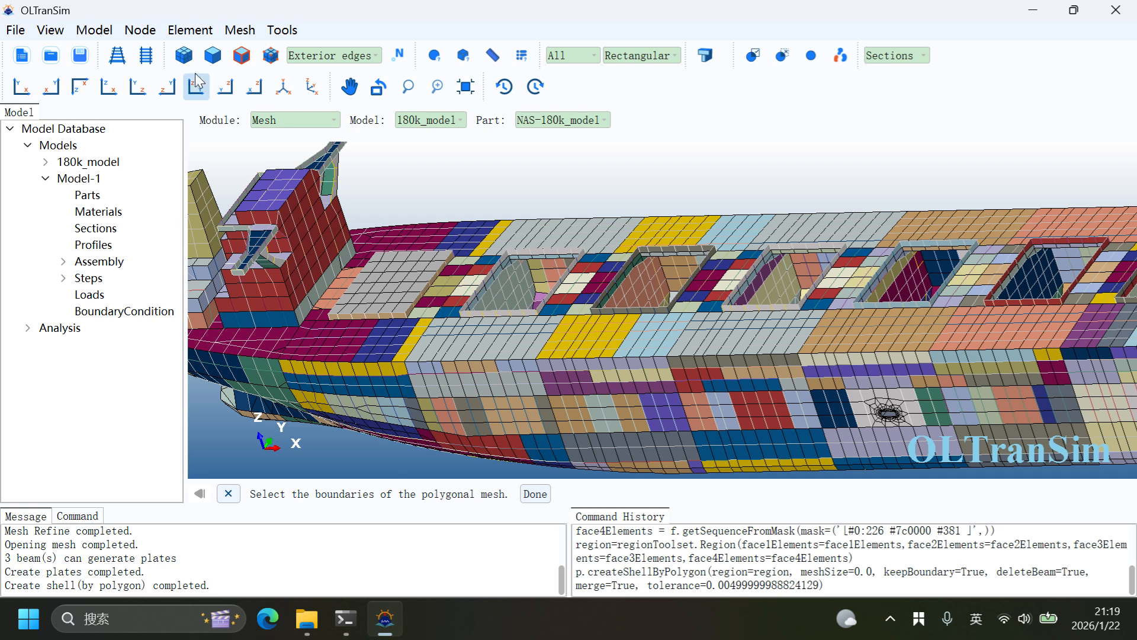
- Start translating elements, select the aftmost hatch's shell cover by angle 20, and proceed to the translation settings
left_click(189, 31)
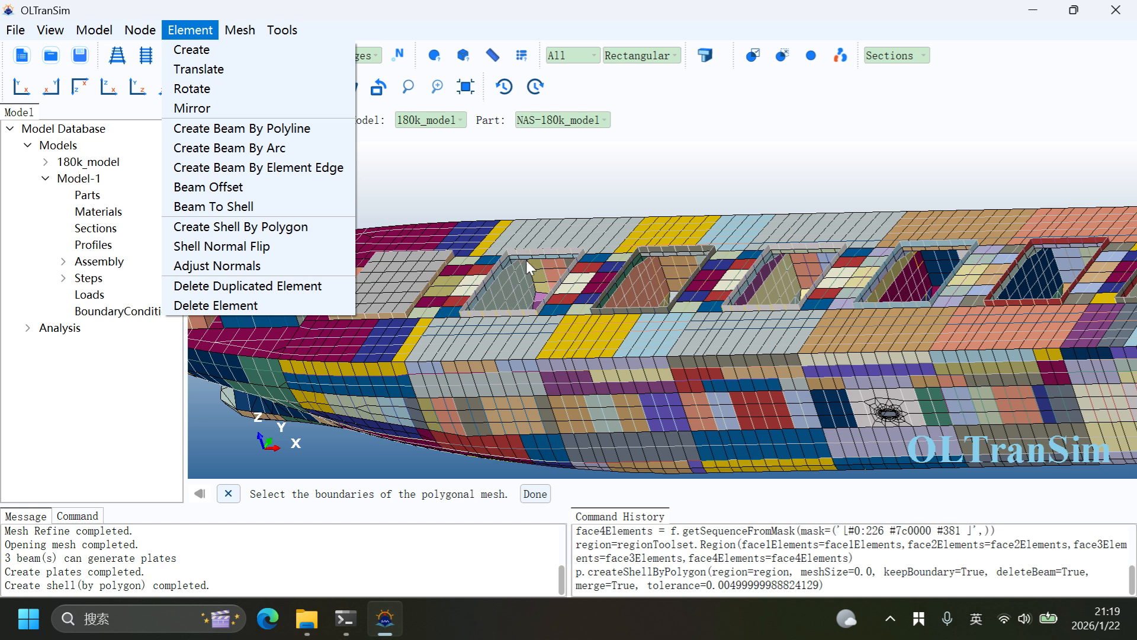
left_click(218, 66)
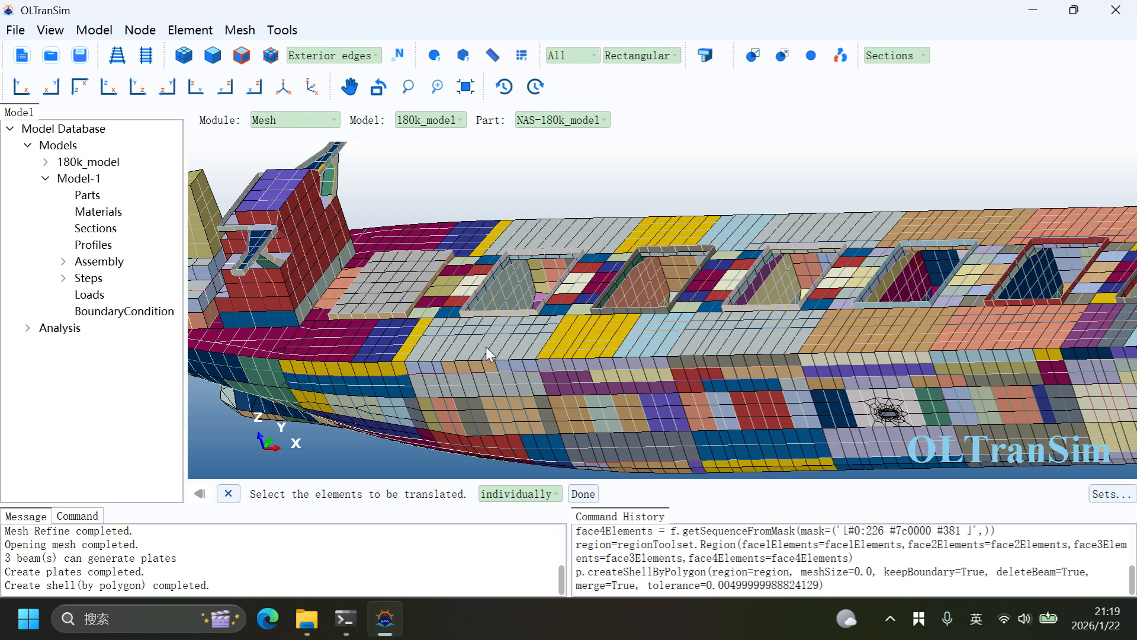
left_click(505, 495)
left_click(513, 504)
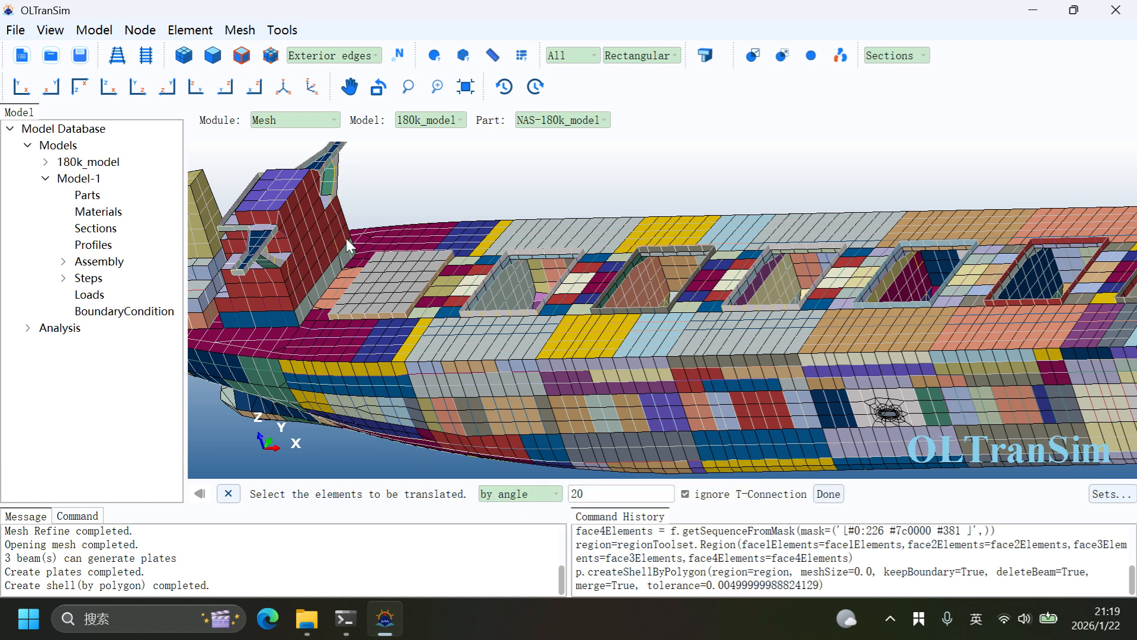
left_click(372, 279)
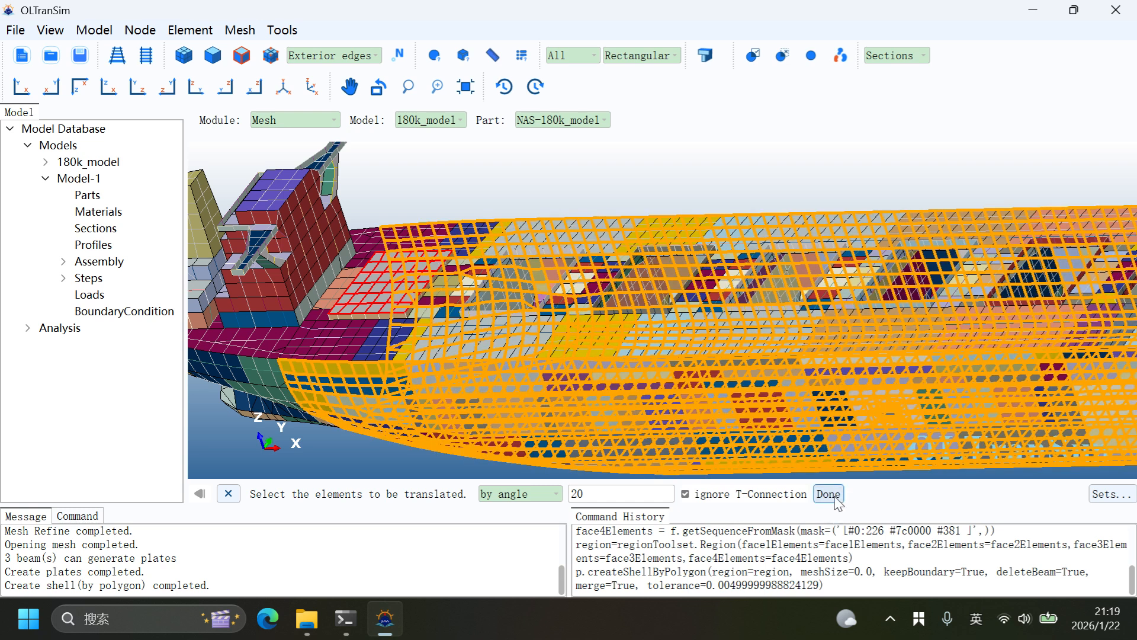
left_click(828, 494)
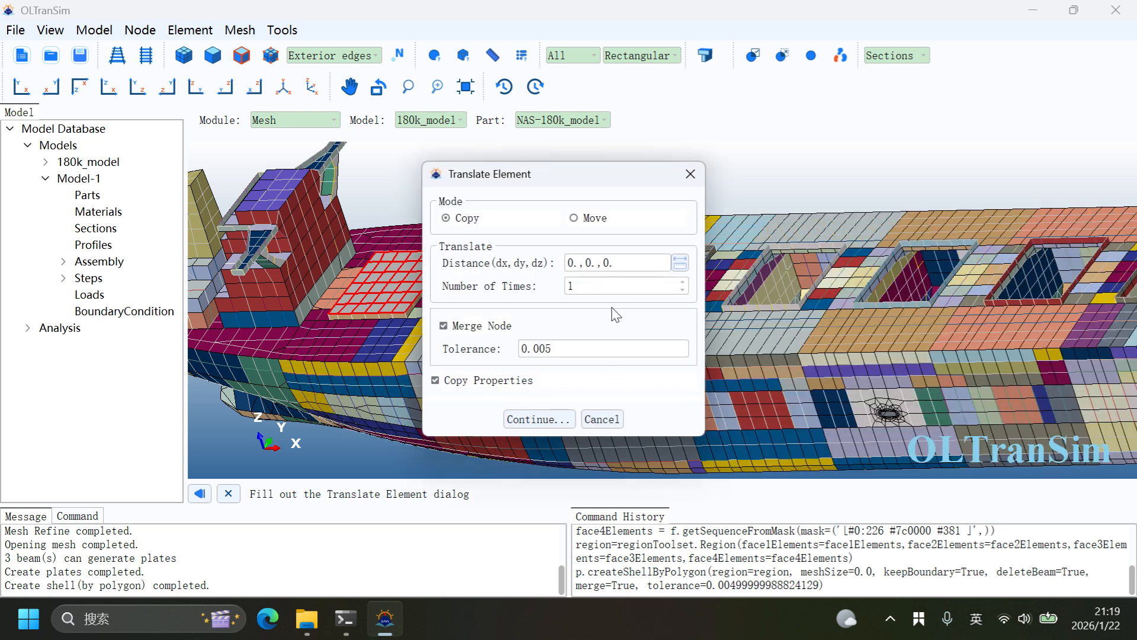
left_click_drag(615, 183, 216, 110)
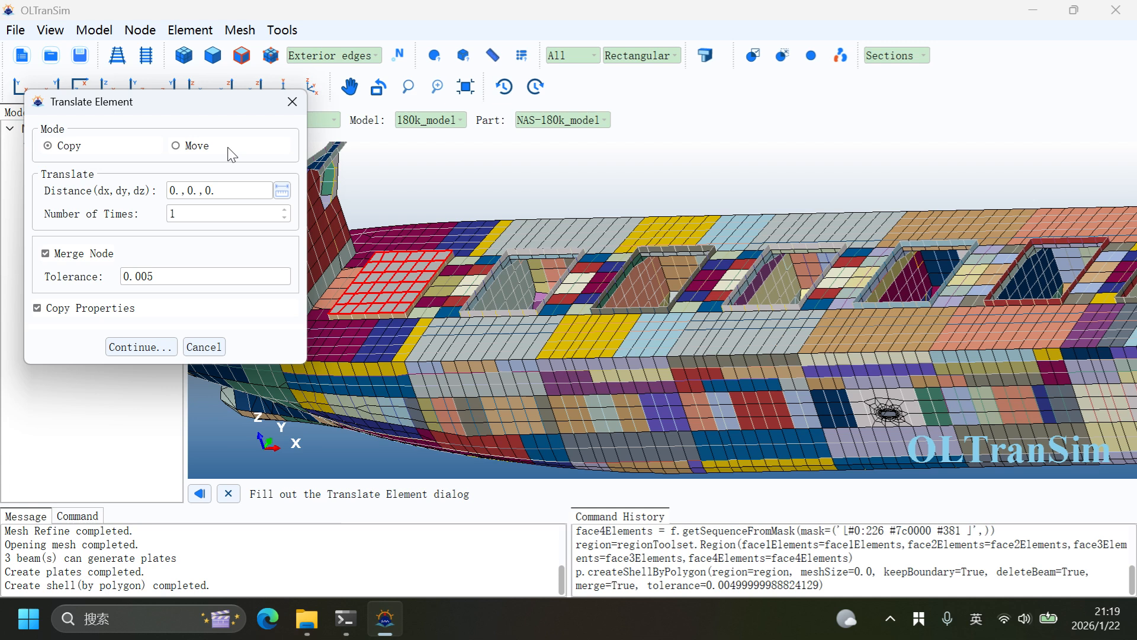
- Define the copy distance as 26390,0,0 by picking matching corner nodes on the aftmost hatch cover and the adjacent hatch coaming
left_click(281, 190)
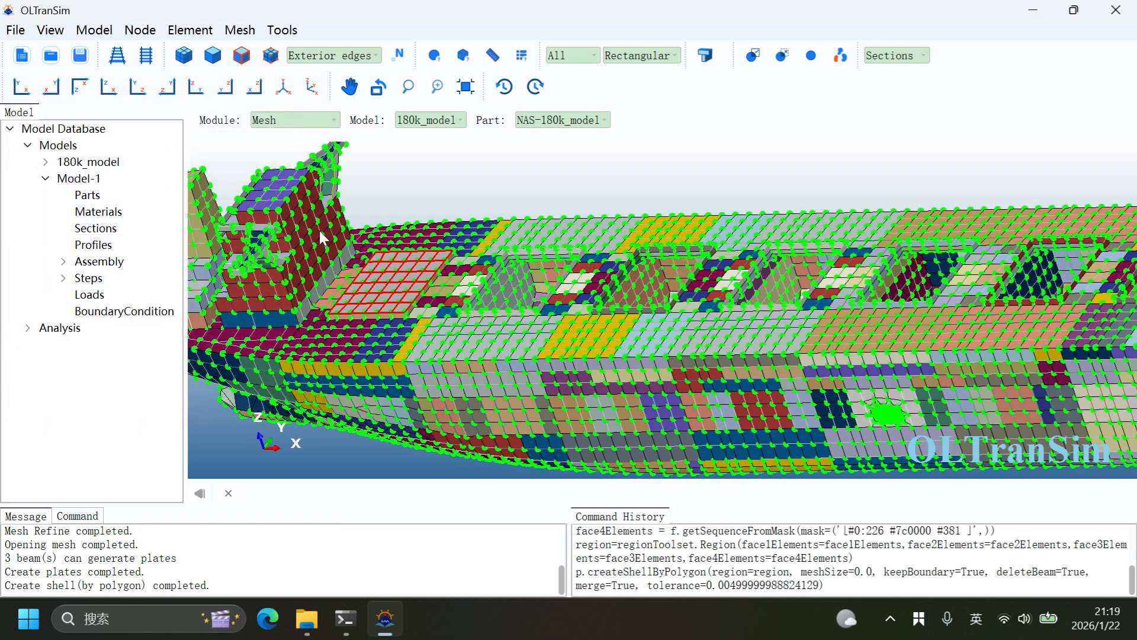
left_click(403, 310)
scroll(541, 318, "up", 3)
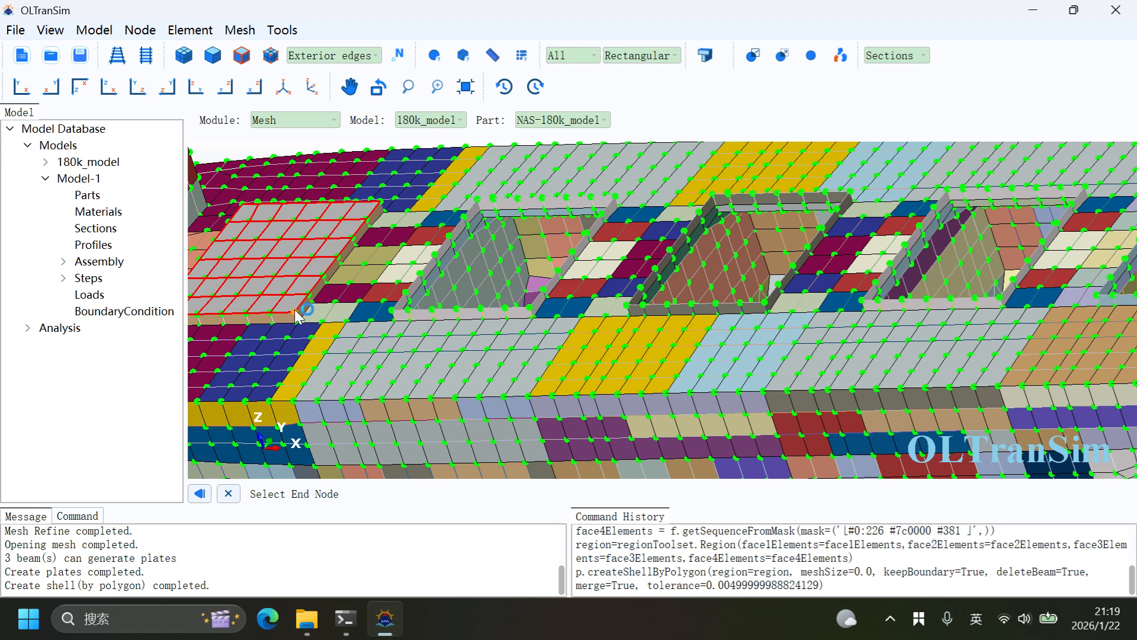
left_click(532, 312)
left_click(453, 494)
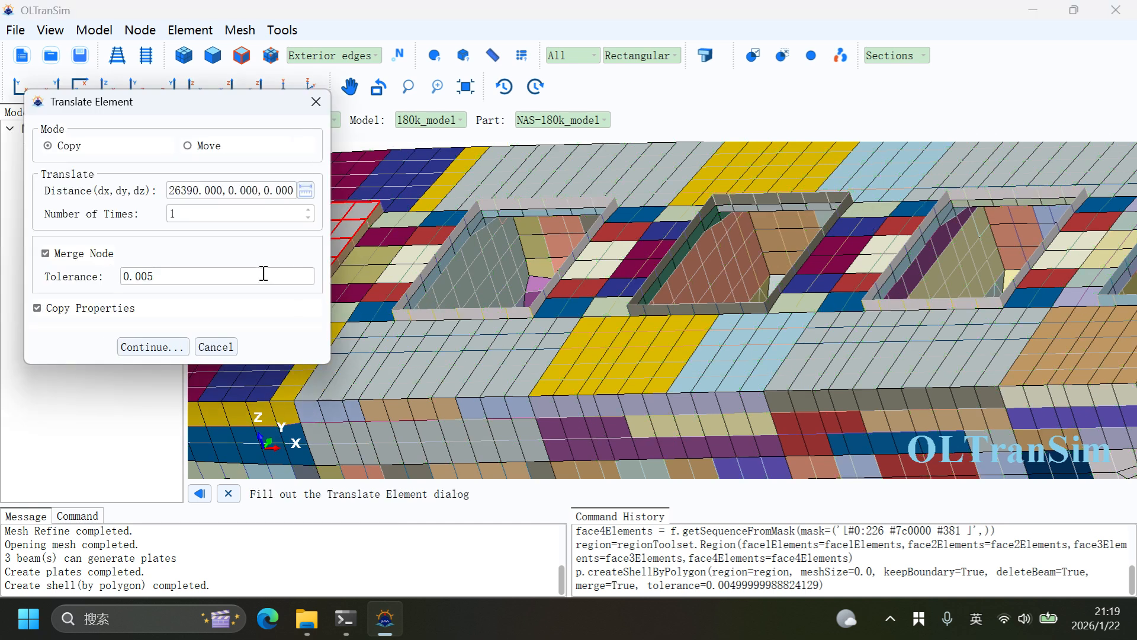
- Set the number of copies to 7 and copy the aftmost hatch cover over the hatches along the deck
scroll(829, 233, "down", 3)
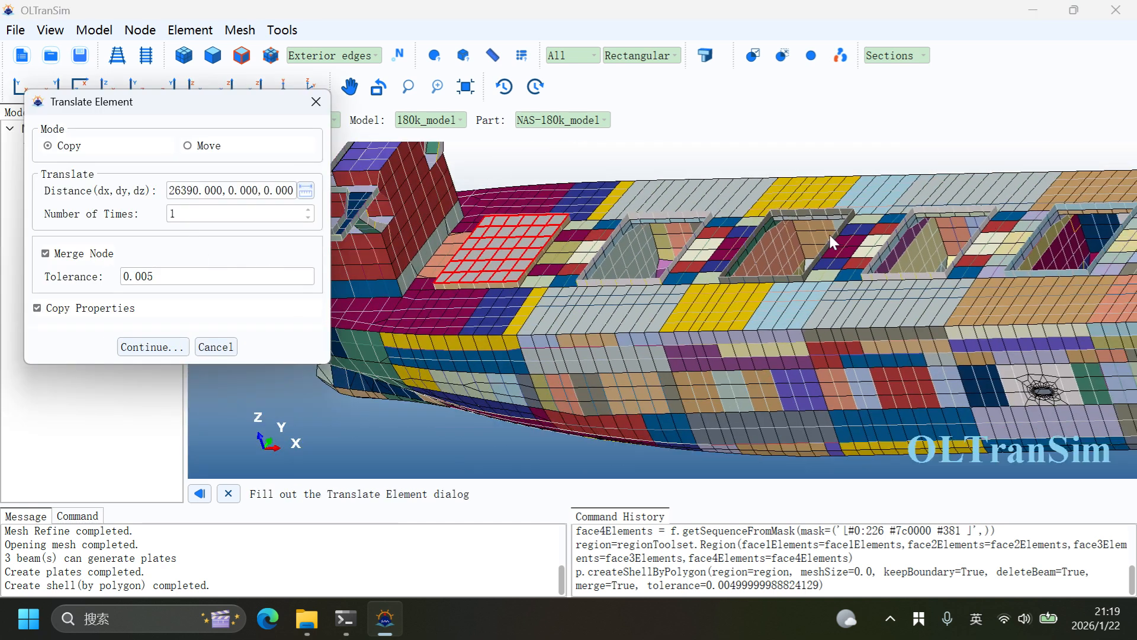
scroll(601, 275, "down", 2)
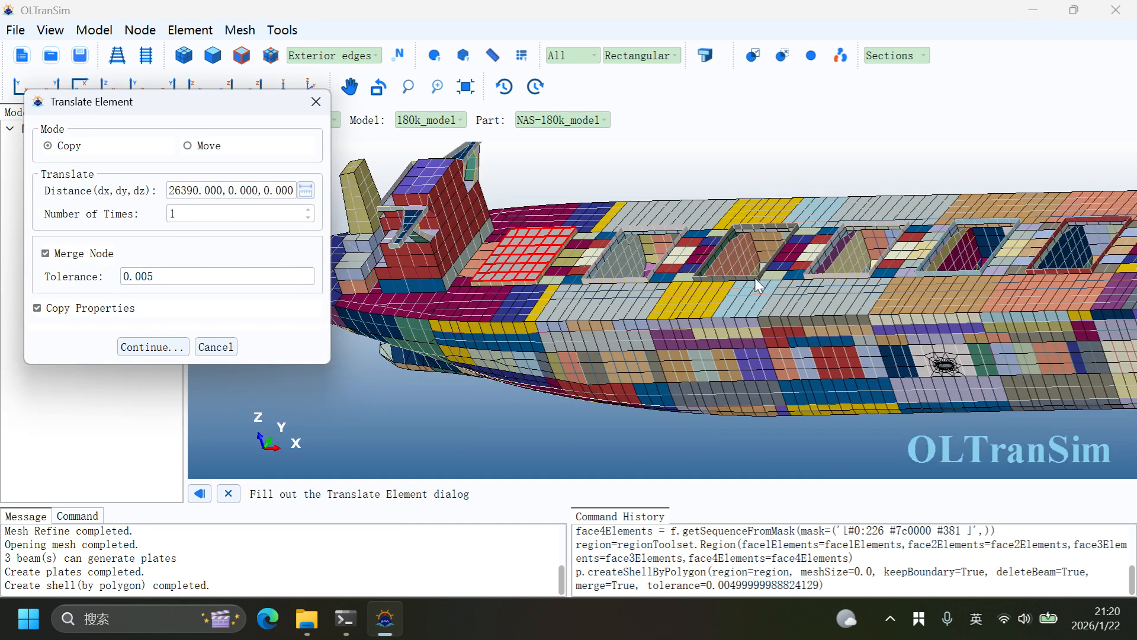
scroll(823, 262, "down", 2)
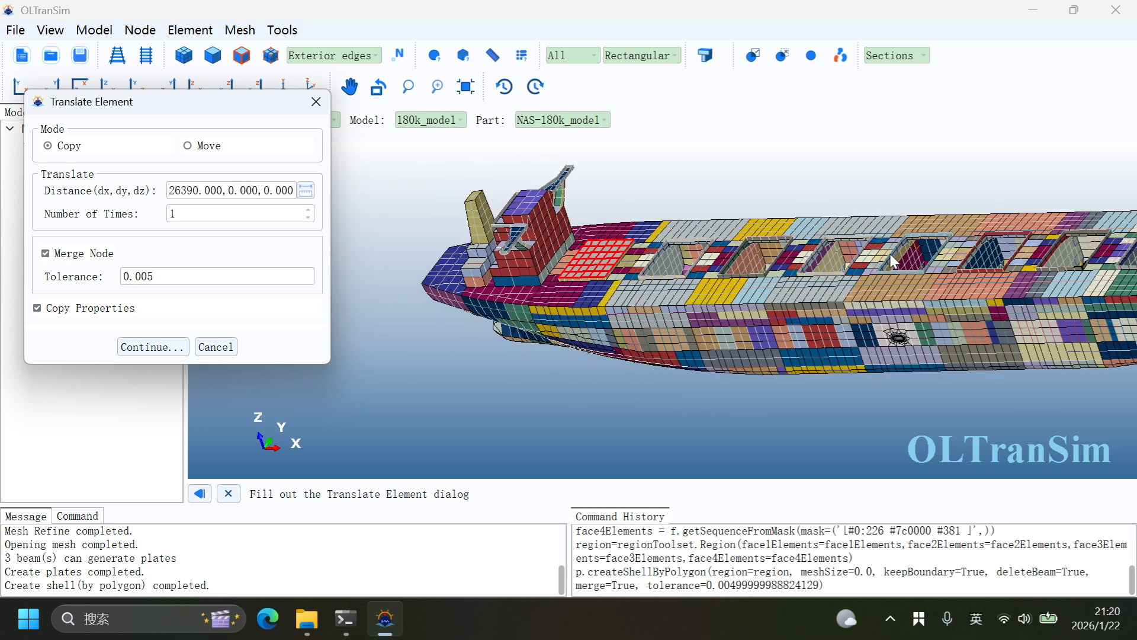
scroll(770, 298, "down", 1)
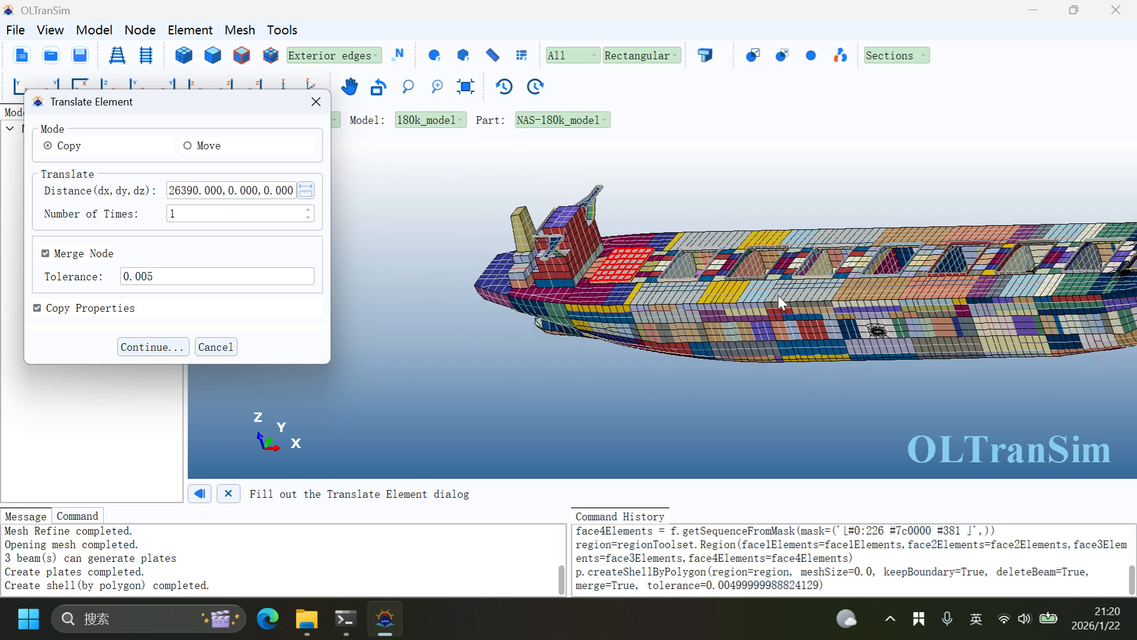
scroll(1076, 257, "down", 1)
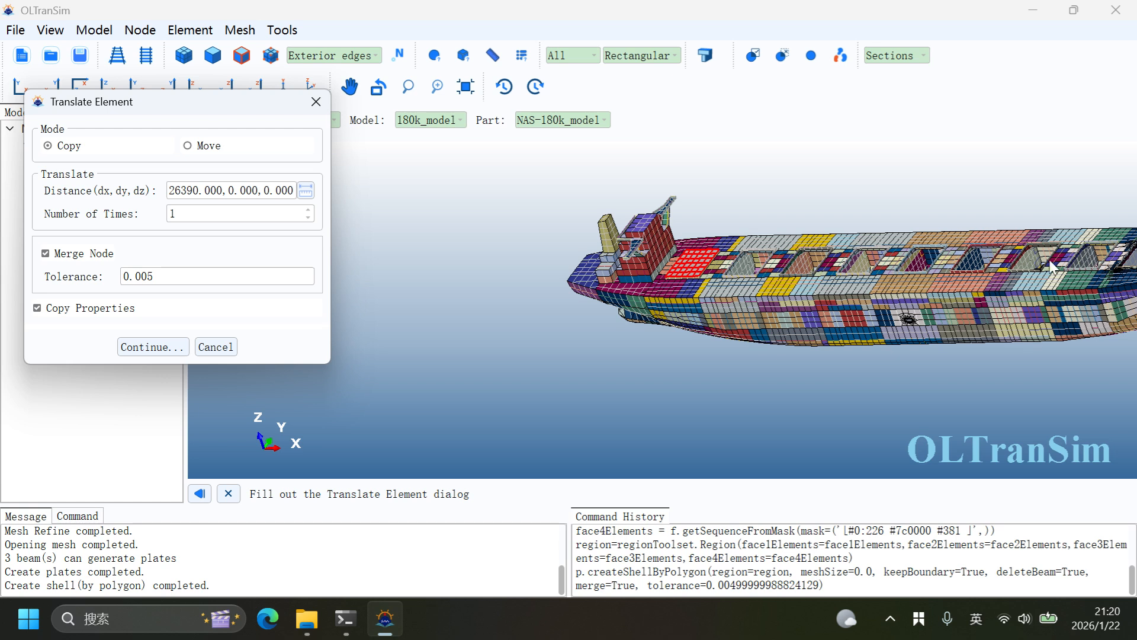
scroll(674, 278, "down", 1)
scroll(676, 287, "down", 1)
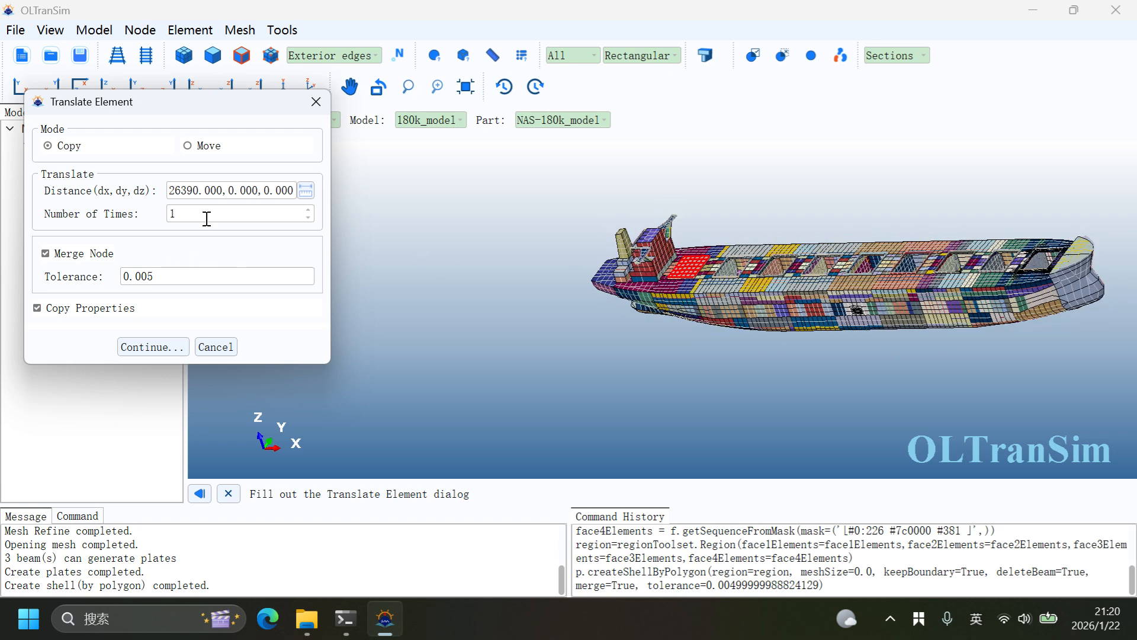
left_click_drag(179, 214, 148, 214)
type("7")
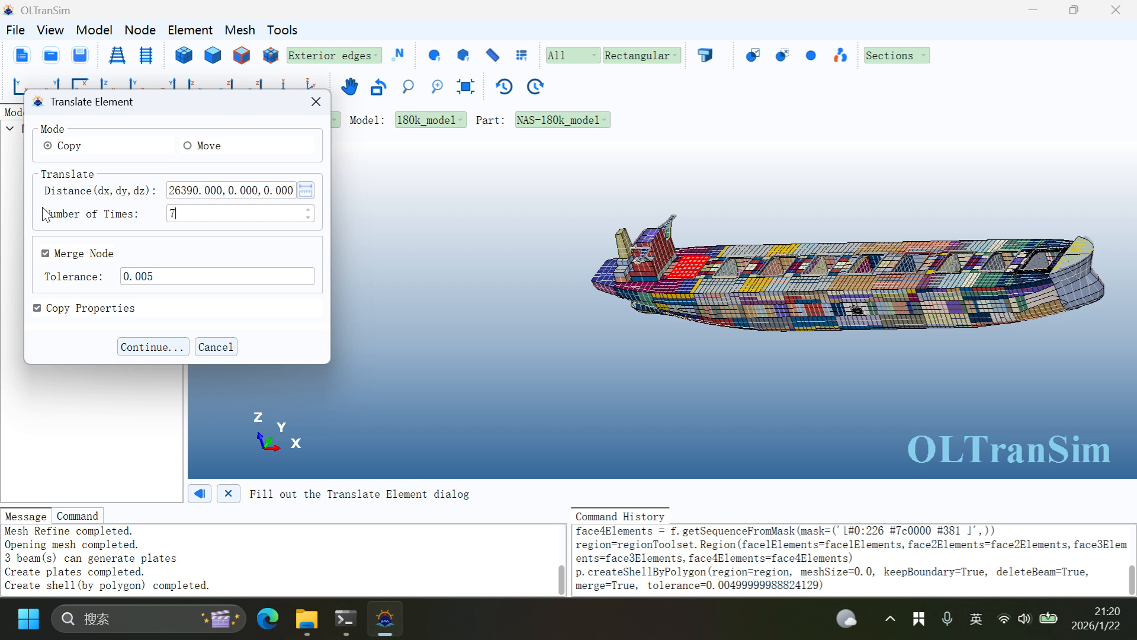
left_click(156, 347)
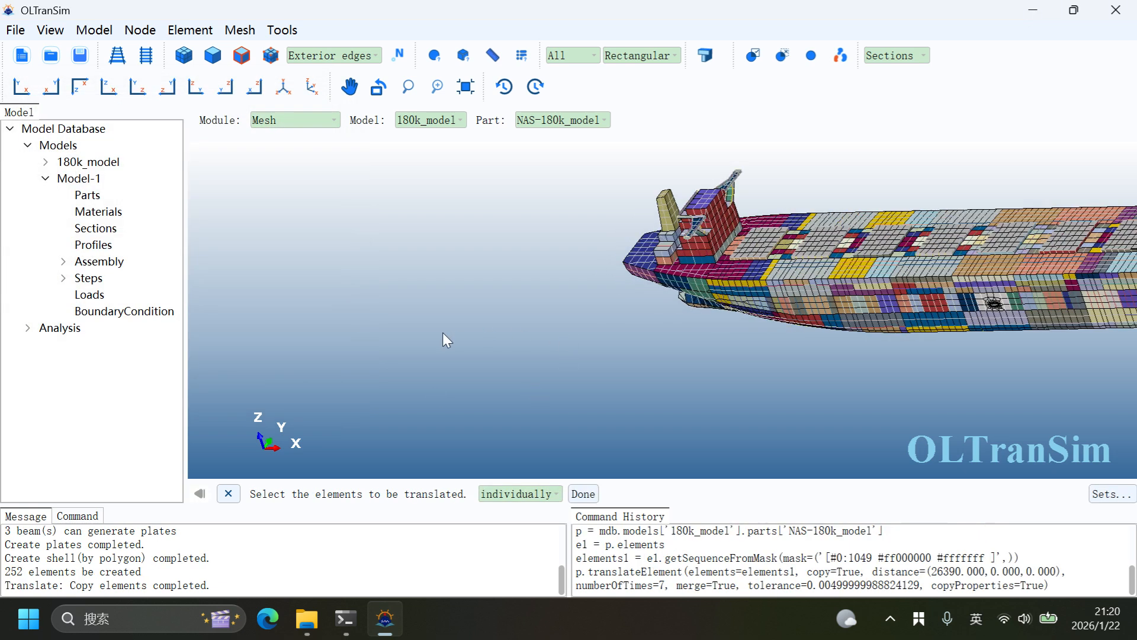
- Examine the copied hatch covers along the deck from close up and across the whole ship
scroll(330, 351, "down", 3)
scroll(716, 303, "up", 8)
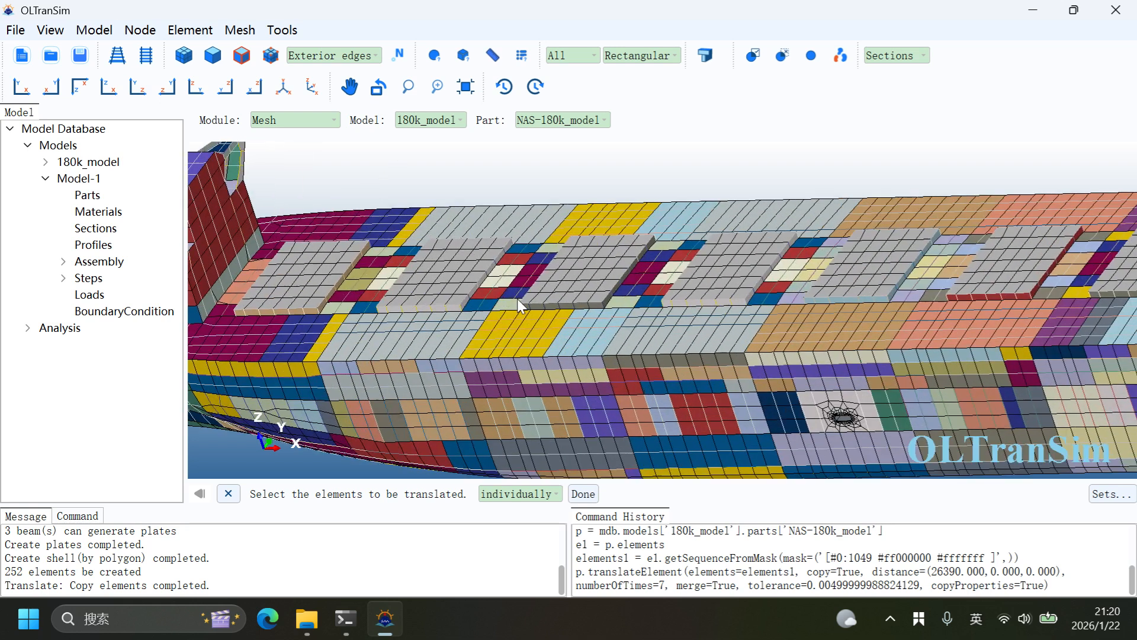
scroll(517, 299, "up", 2)
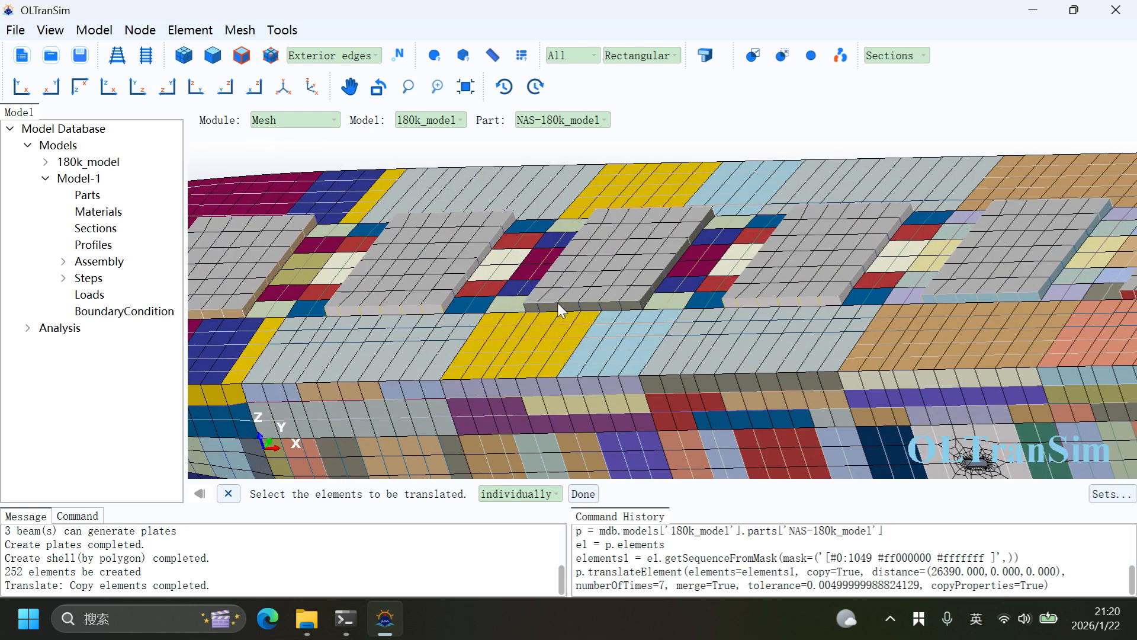
scroll(626, 263, "down", 5)
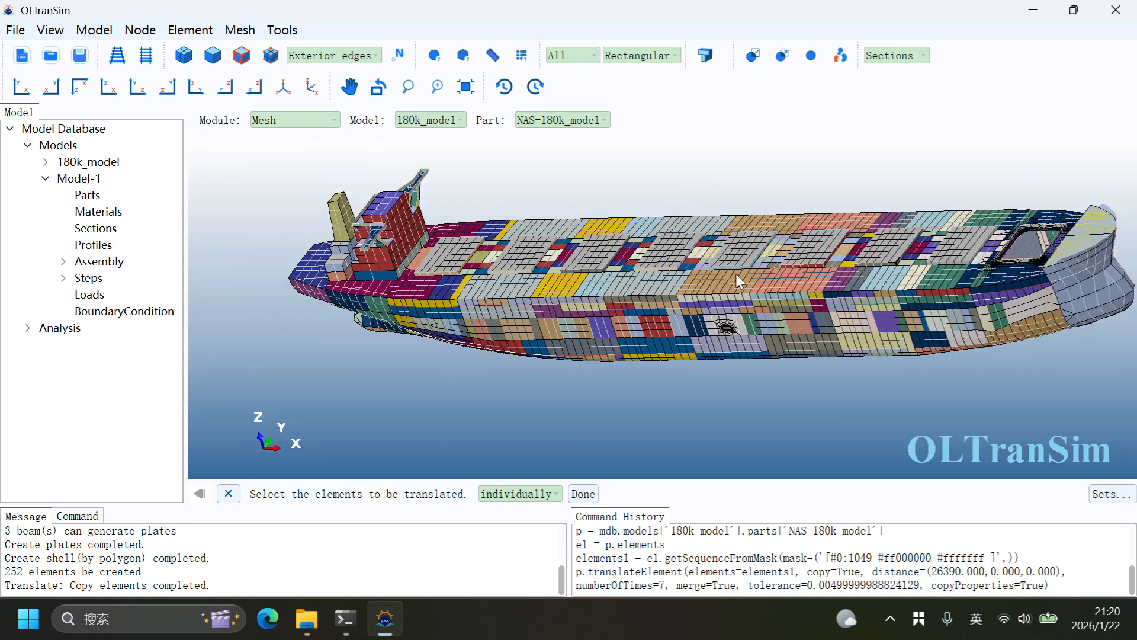
scroll(886, 257, "down", 1)
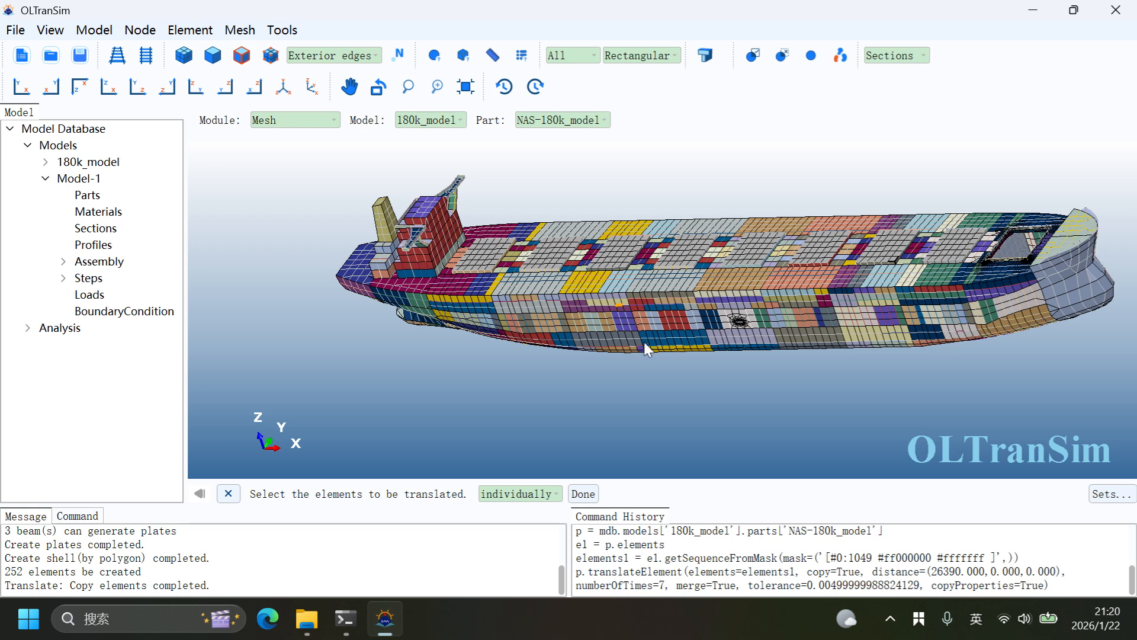
mouse_move(661, 365)
left_mouse_down("ctrl+alt")
mouse_move(656, 344)
mouse_move(695, 296)
mouse_move(650, 354)
left_mouse_up("ctrl+alt")
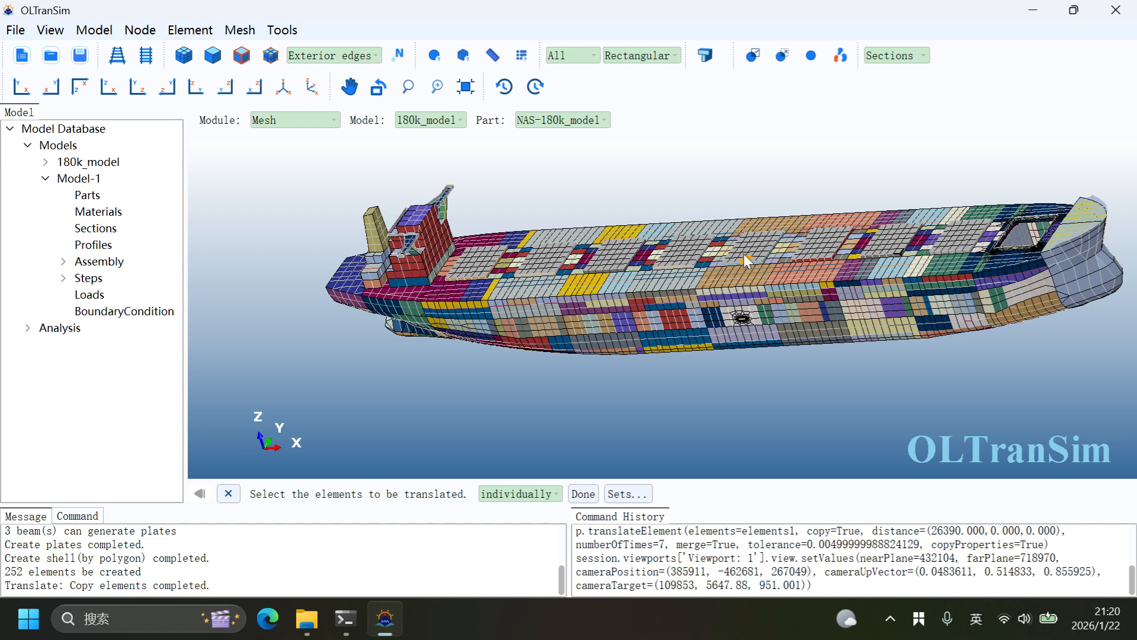
mouse_move(653, 251)
left_mouse_down("ctrl+alt")
mouse_move(687, 242)
mouse_move(654, 233)
left_mouse_up("ctrl+alt")
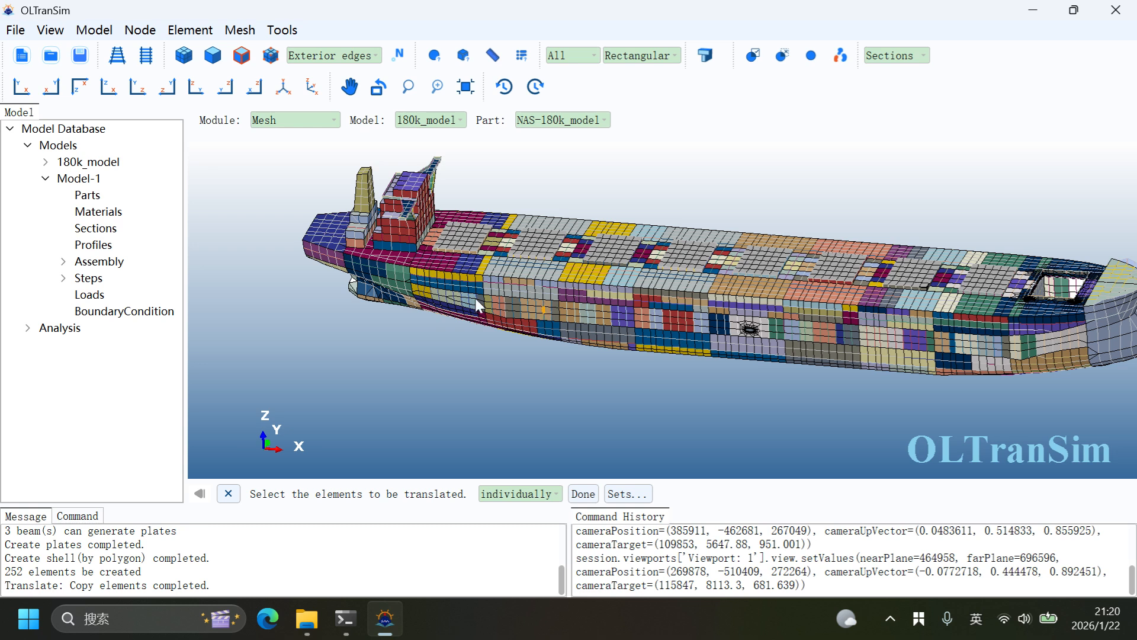
- Start exporting the model, switch to File Explorer and copy the path of the 180K folder
left_click(15, 30)
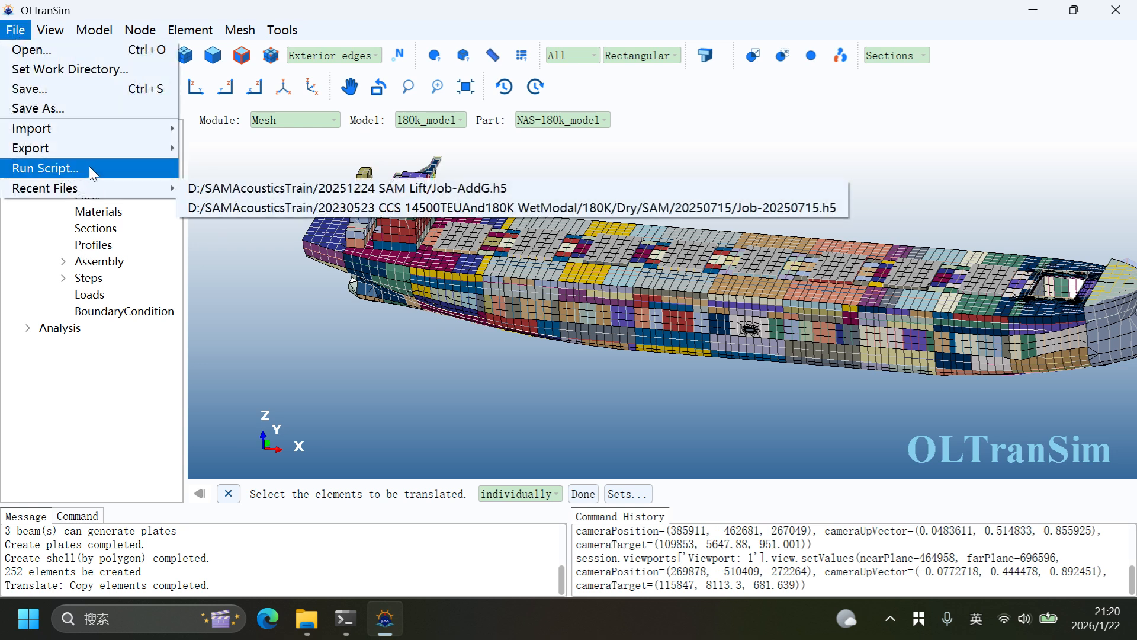
mouse_move(90, 150)
left_click(226, 168)
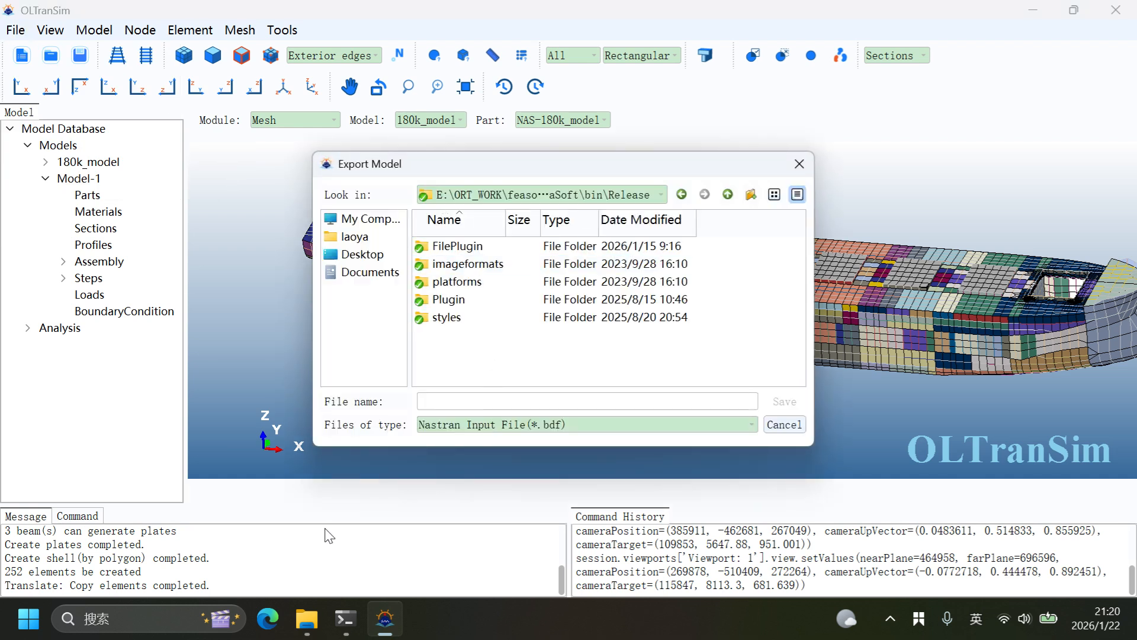
left_click(306, 619)
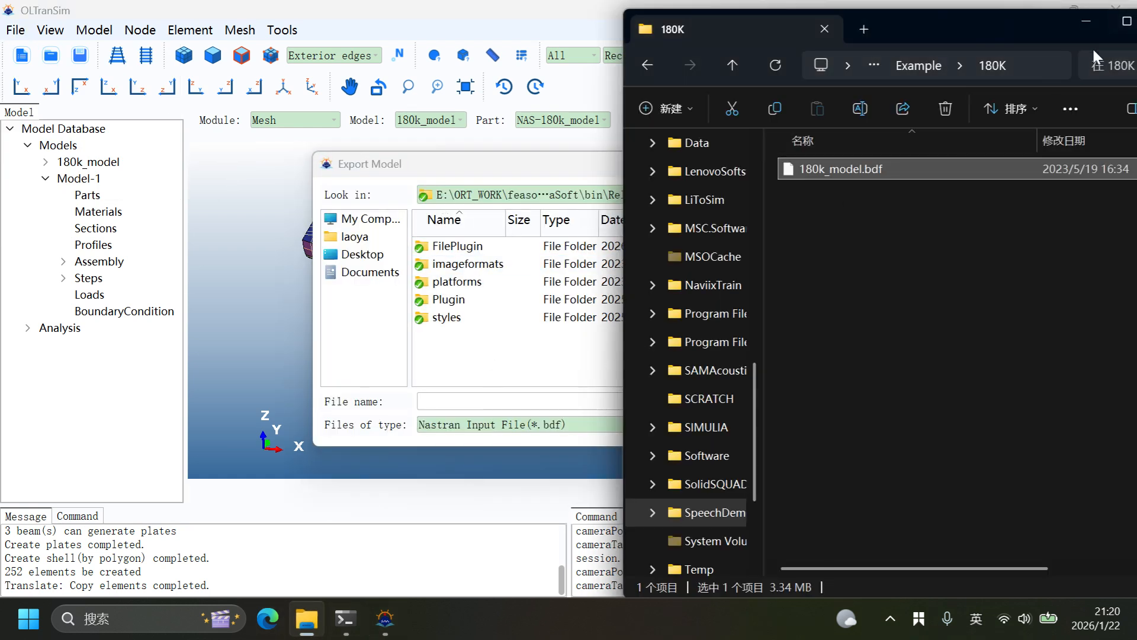
left_click(1036, 65)
key("ctrl+c")
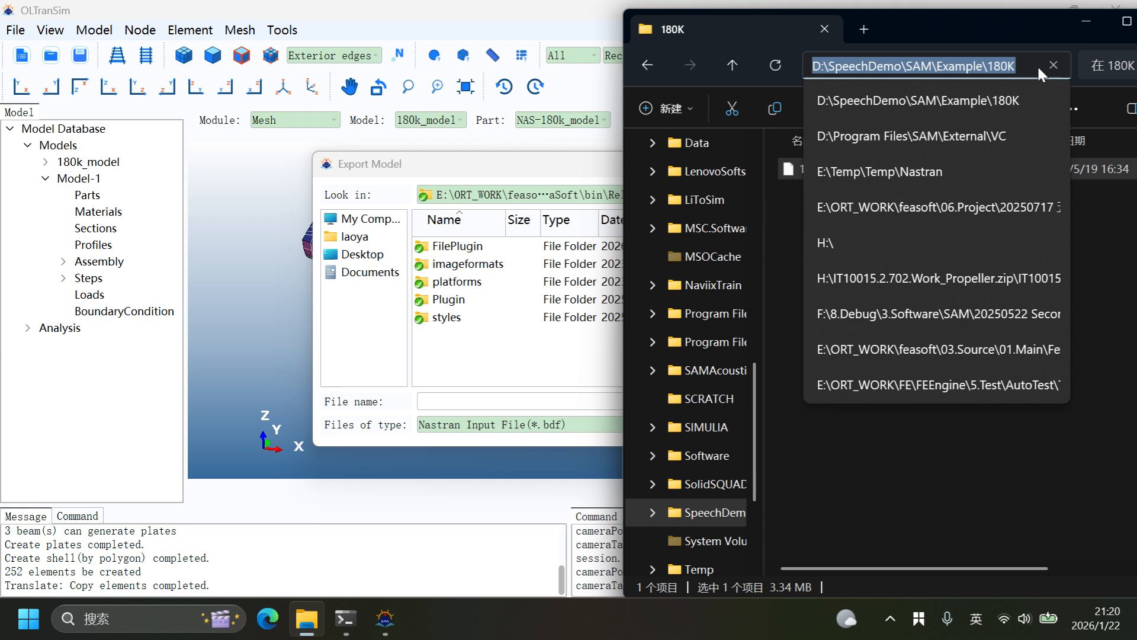
- Set the export location to the copied folder path D:\SpeechDemo\SAM\Example\180K
left_click(609, 182)
left_click(661, 194)
left_click(633, 214)
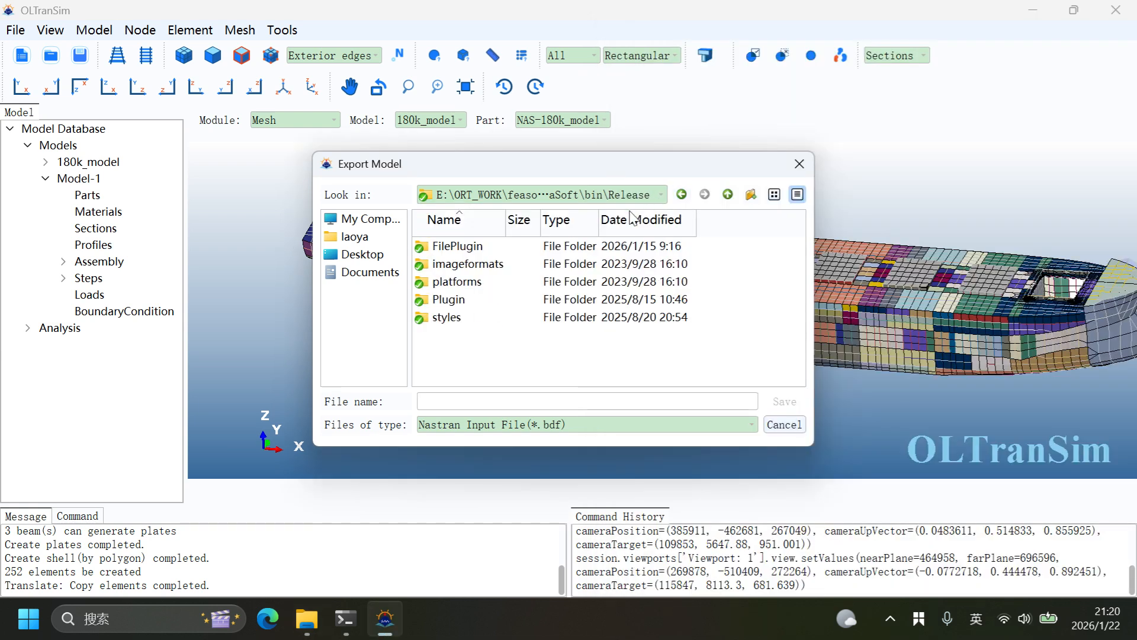
left_click(567, 397)
key("ctrl+v")
left_click(781, 401)
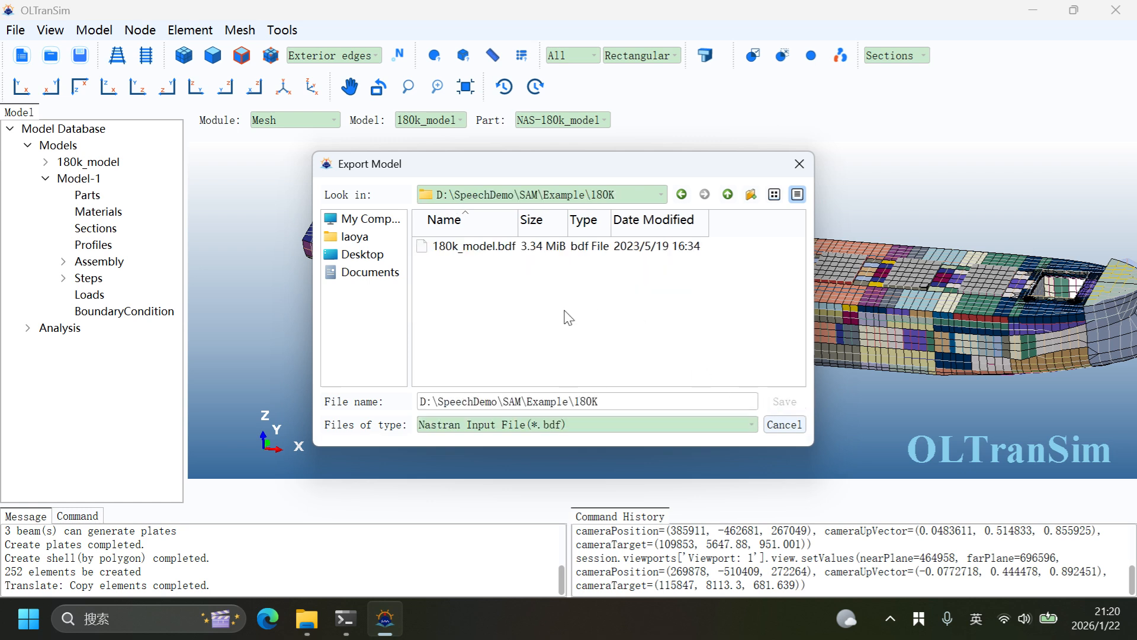
- Name the export FromOLTranSim and save it as a Nastran input file (*.bdf)
left_click_drag(614, 401, 355, 385)
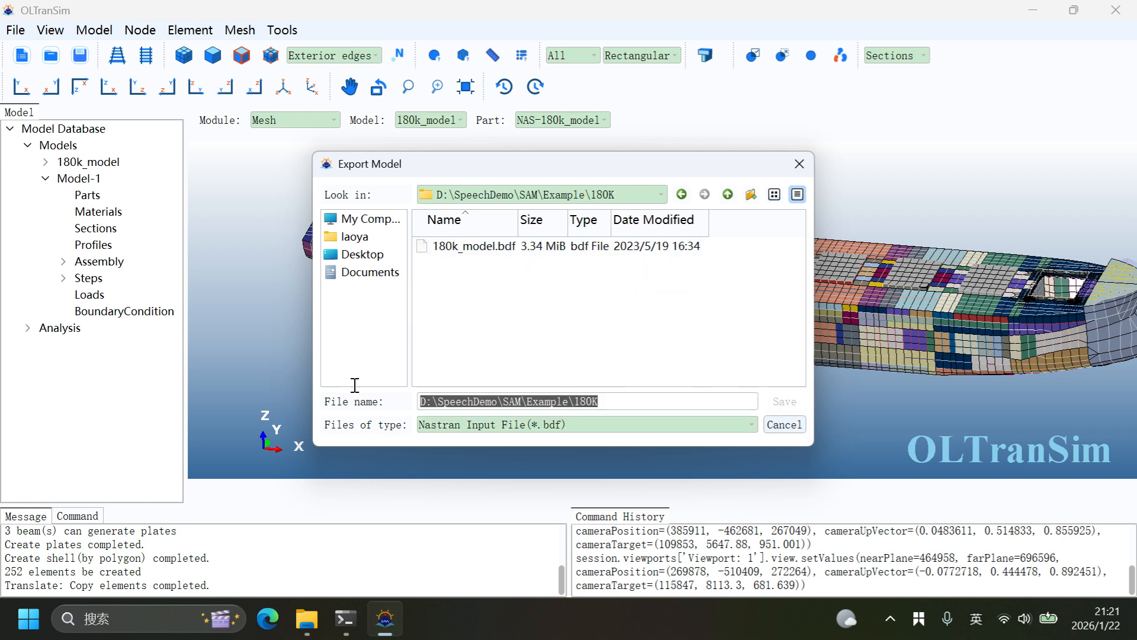
type("FromOLTR")
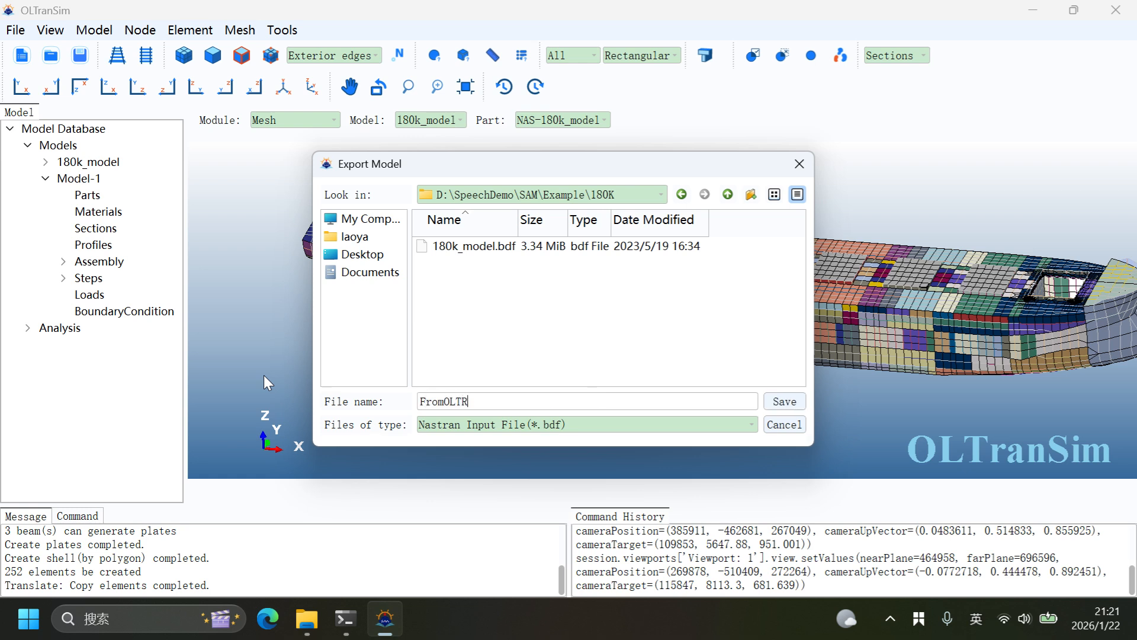
type("anSim")
left_click(770, 401)
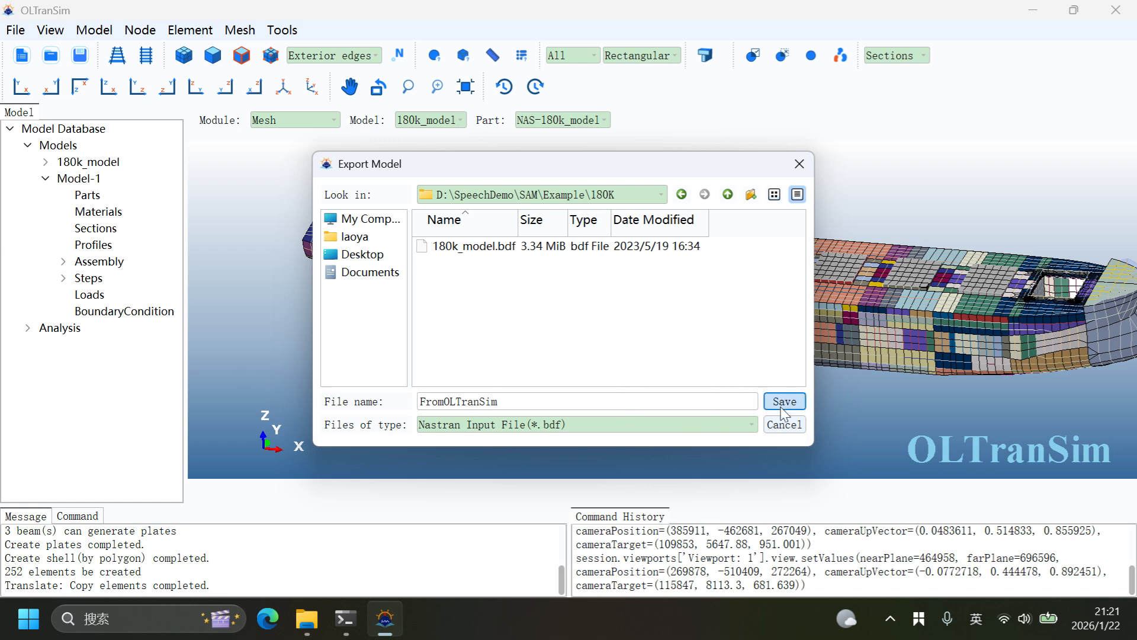
- Switch to File Explorer and select the exported FromOLTranSim.bdf in the 180K folder
left_click(307, 619)
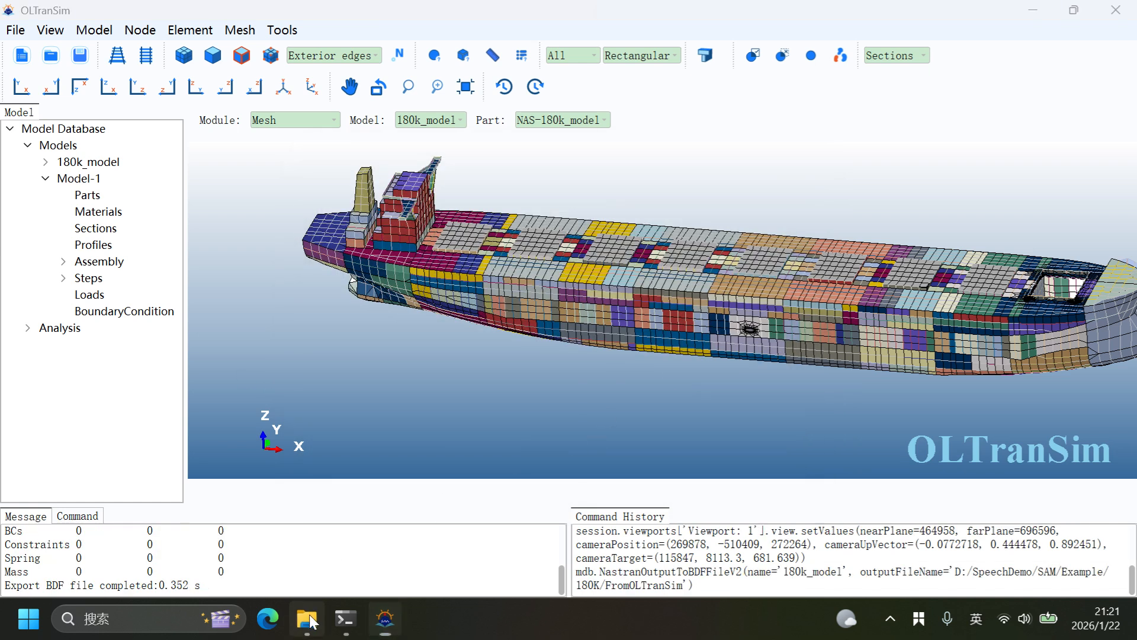
left_click(841, 195)
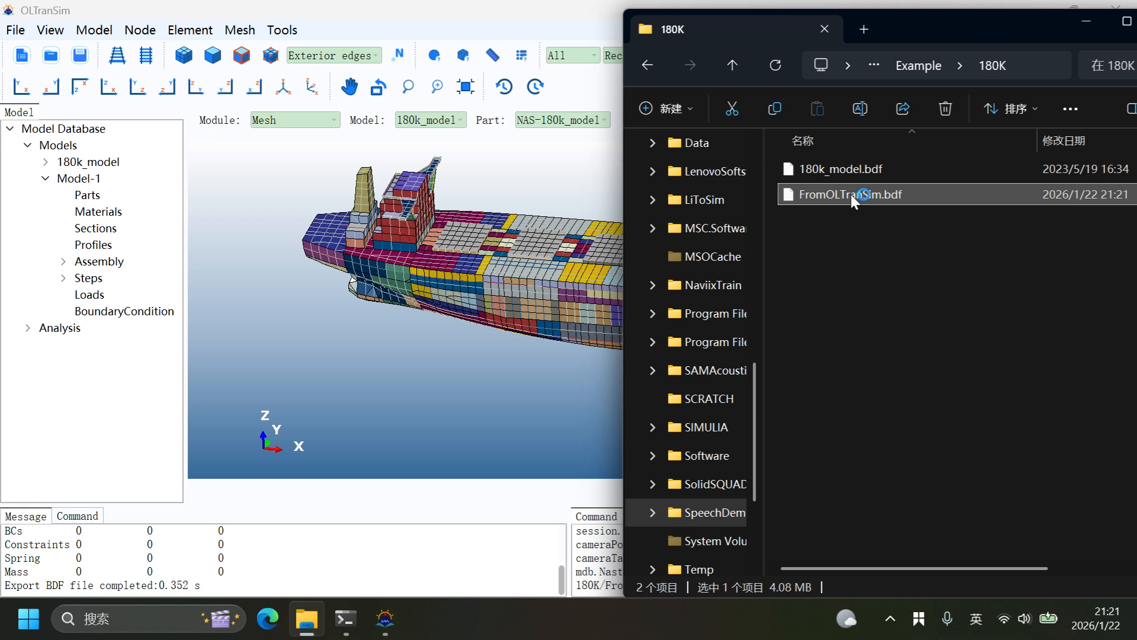
right_click(850, 192)
mouse_move(688, 101)
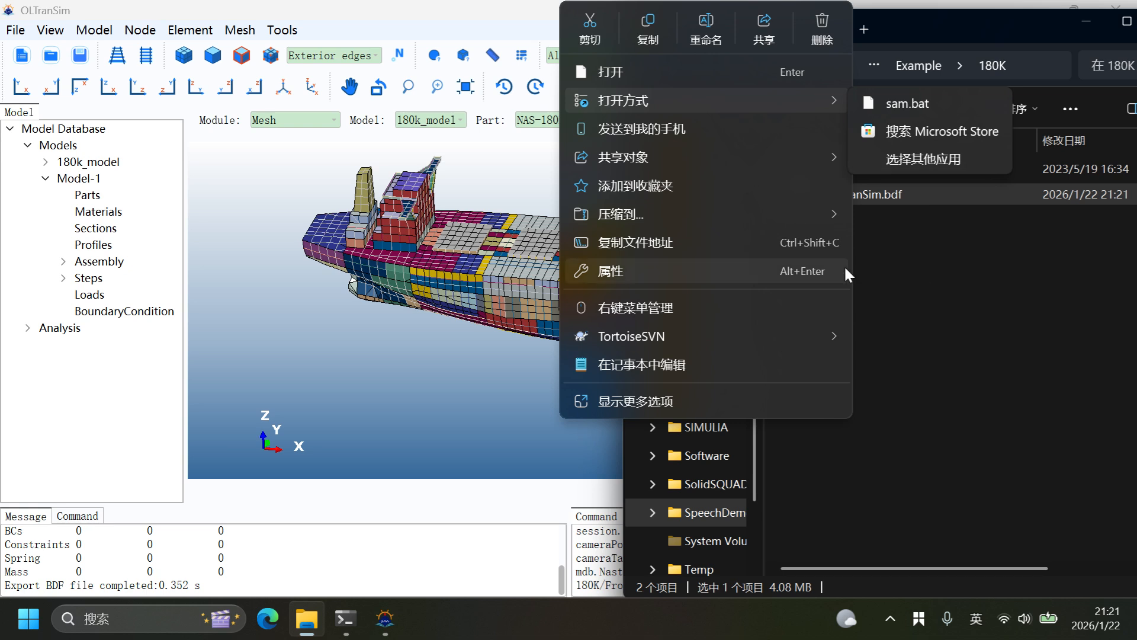
left_click(936, 299)
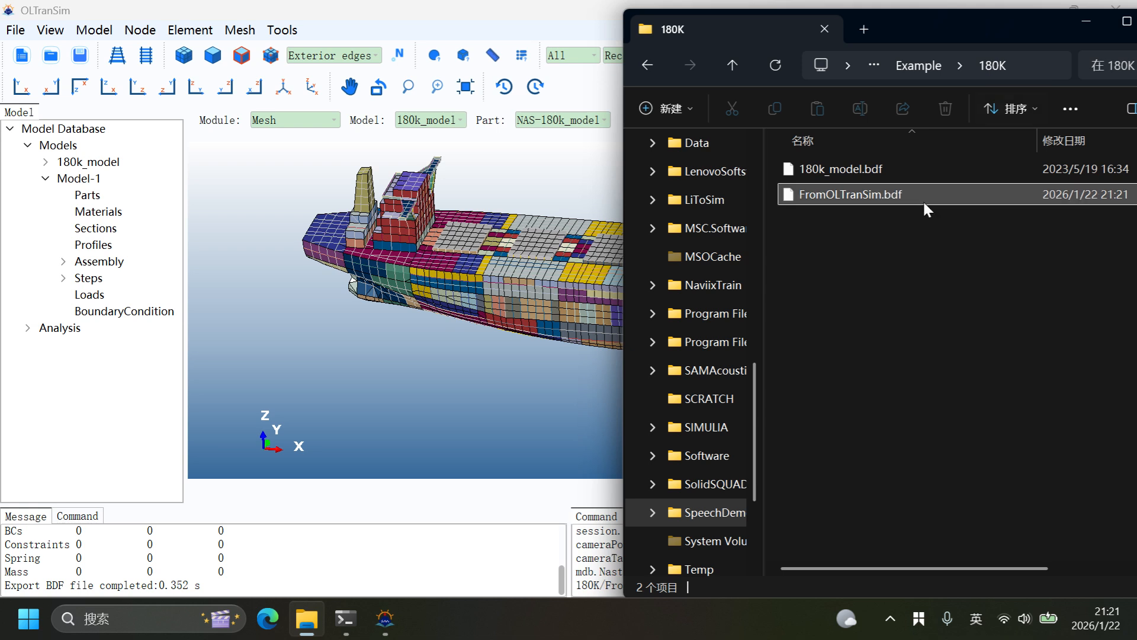
left_click(906, 202)
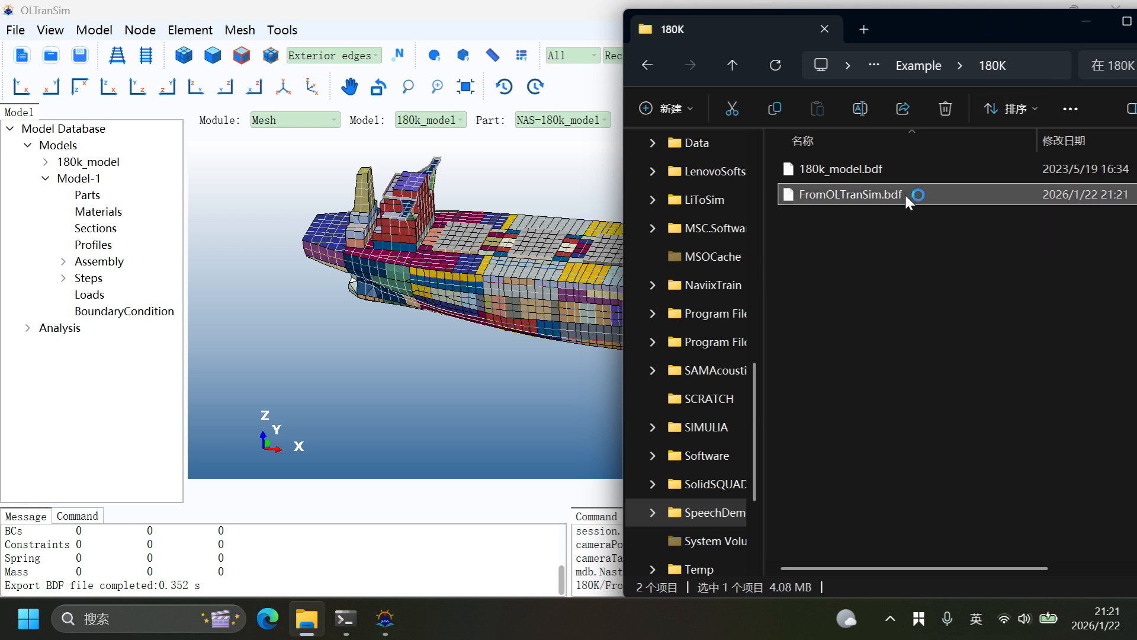
right_click(904, 193)
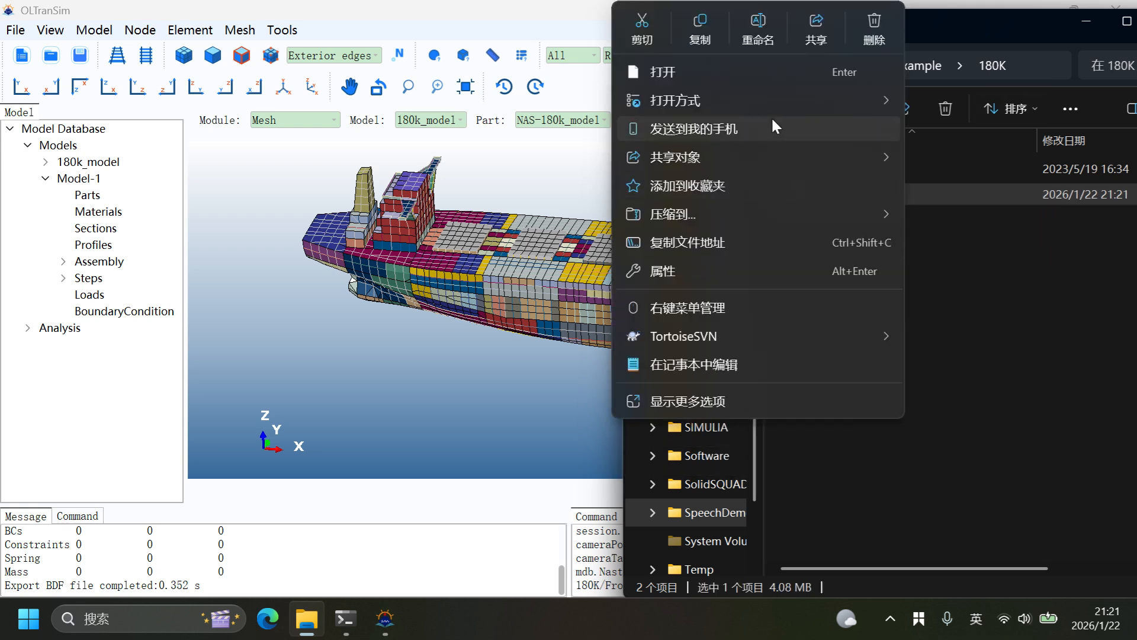
left_click(995, 351)
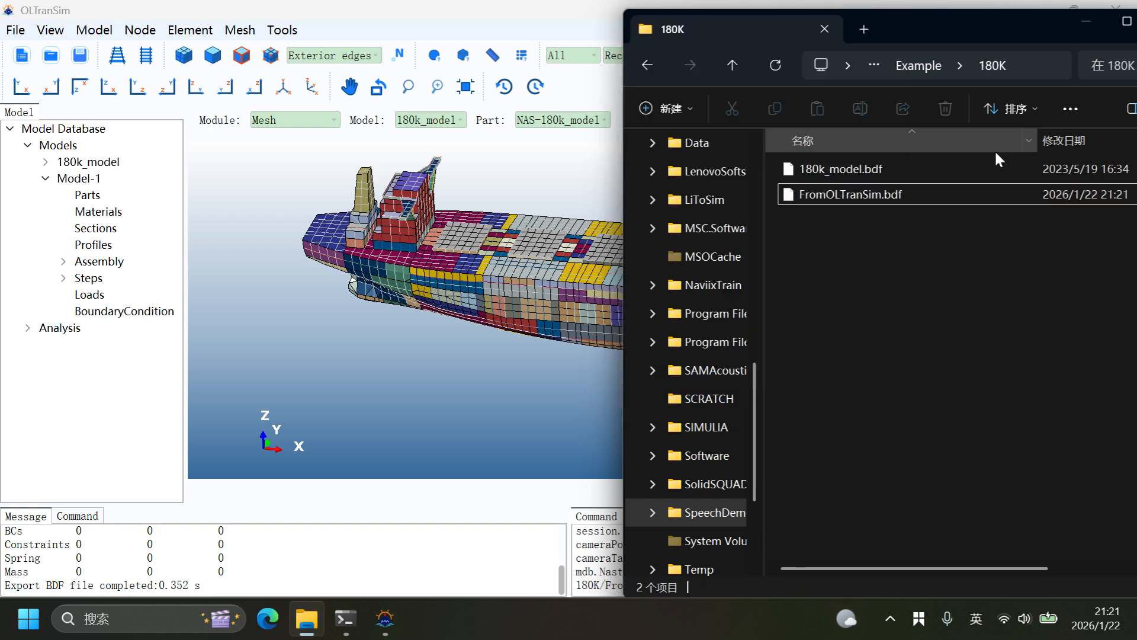
- Open FromOLTranSim.bdf for editing in Notepad
left_click(900, 193)
right_click(900, 194)
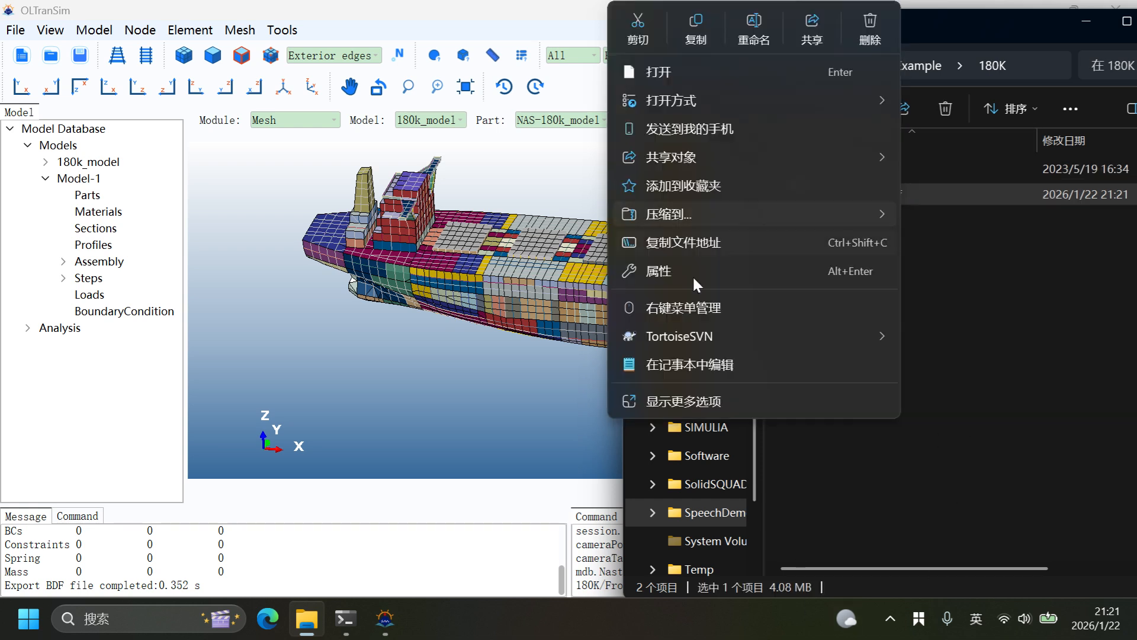
left_click(712, 365)
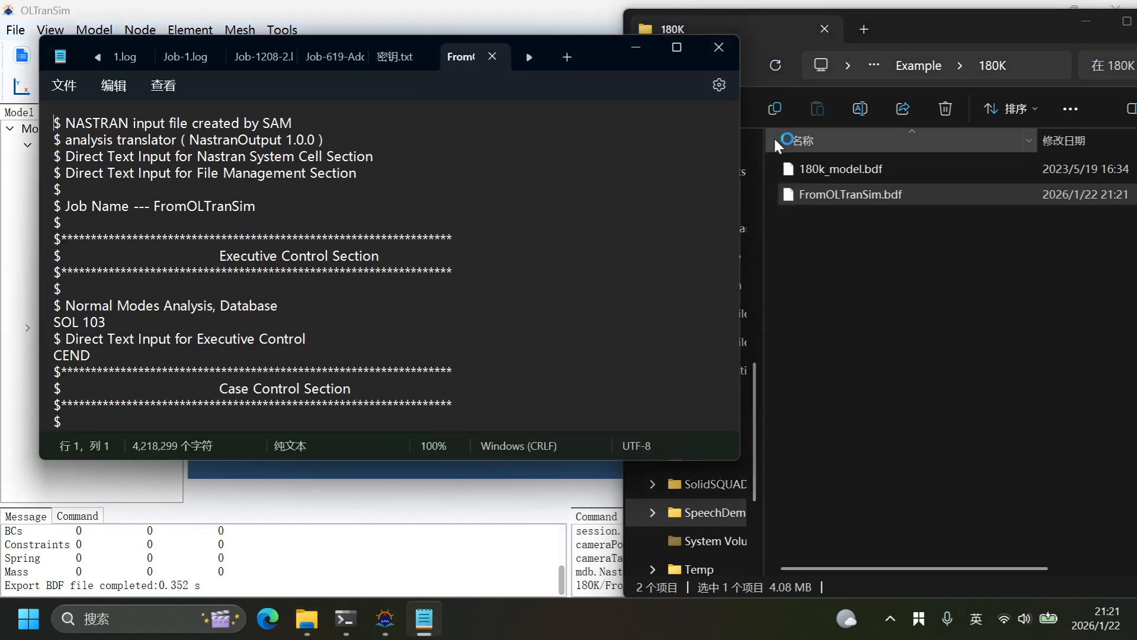
- Maximize the exported file's window and review its header, Executive Control and Case Control sections
double_click(601, 54)
scroll(112, 173, "down", 4)
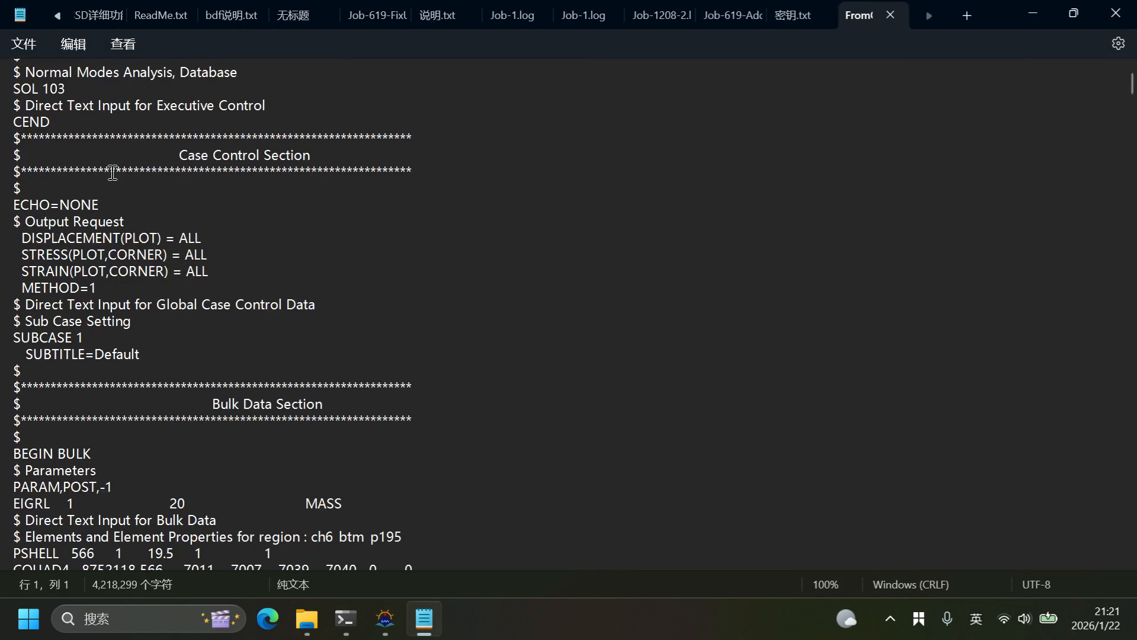
scroll(112, 172, "up", 4)
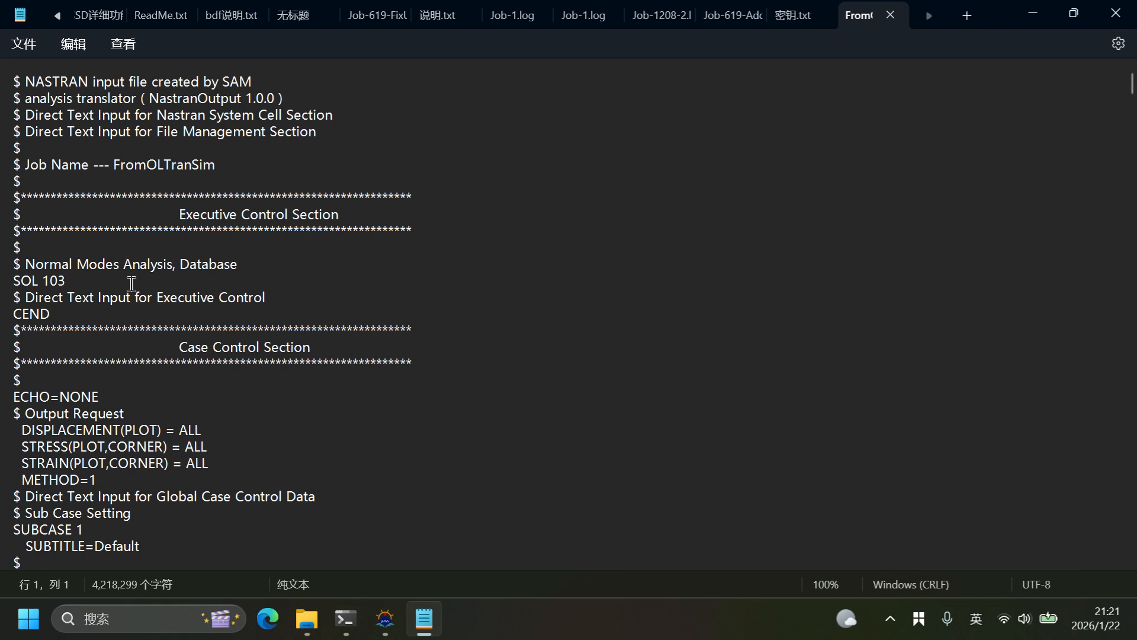
scroll(132, 284, "down", 5)
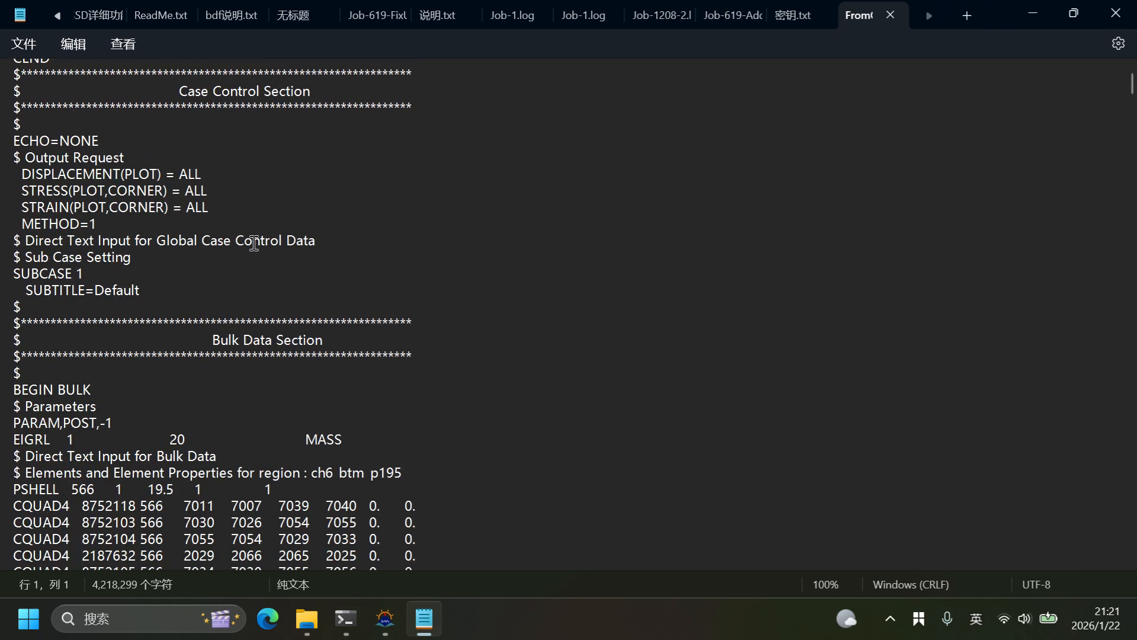
left_click(439, 527)
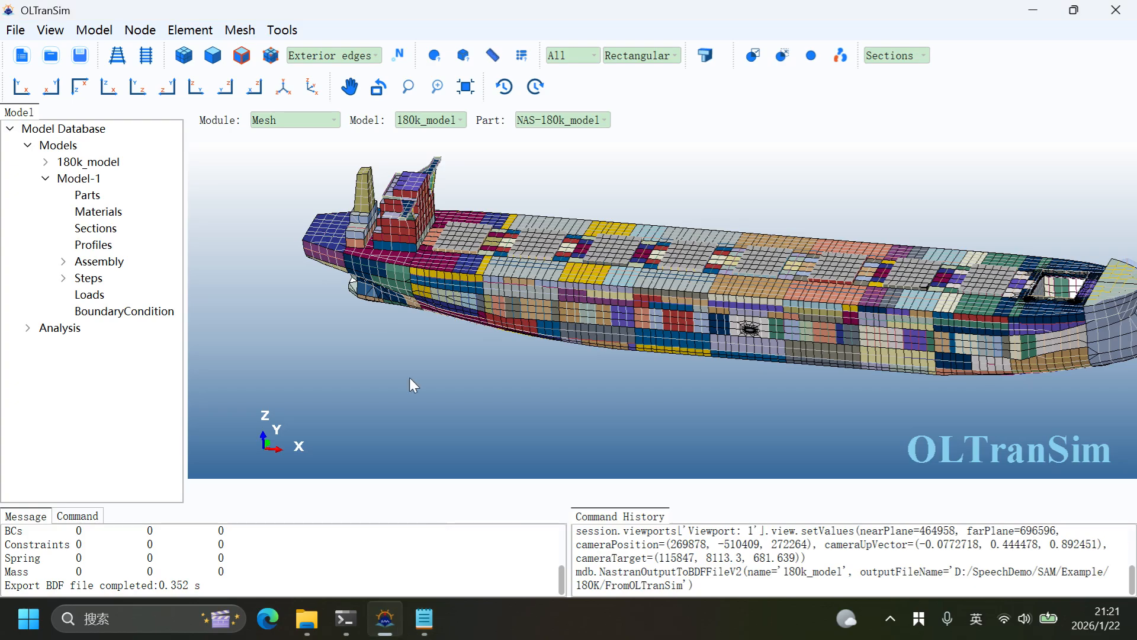
key("alt+Tab")
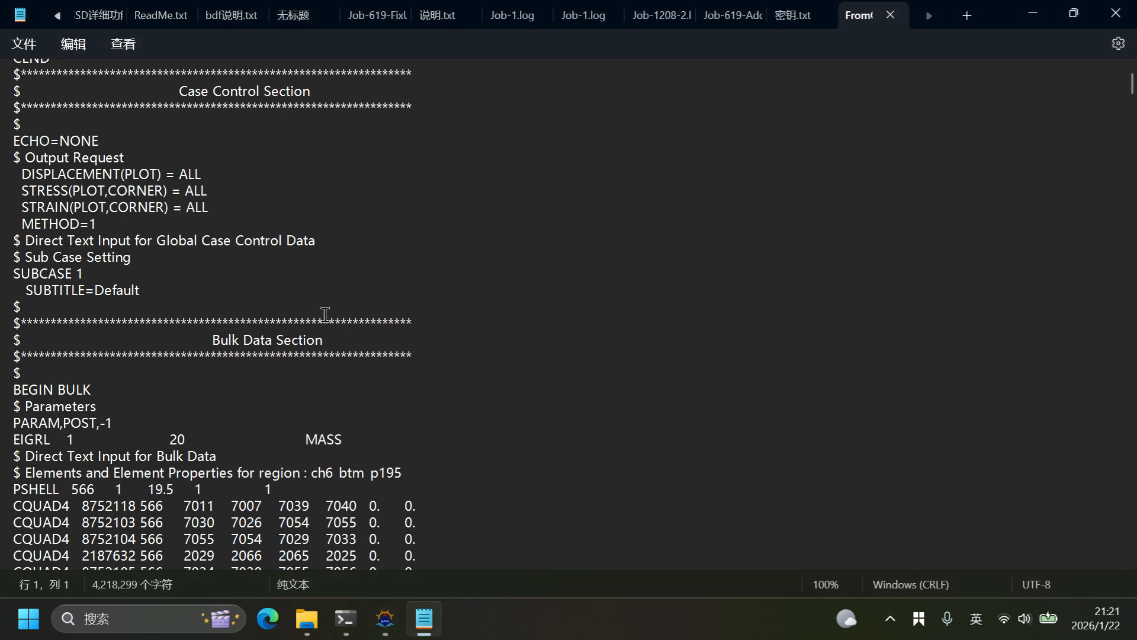
scroll(248, 293, "up", 1)
- Examine the Bulk Data Section's CQUAD4 and CTRIA3 element records, highlighting sample entries of each type
scroll(246, 293, "down", 4)
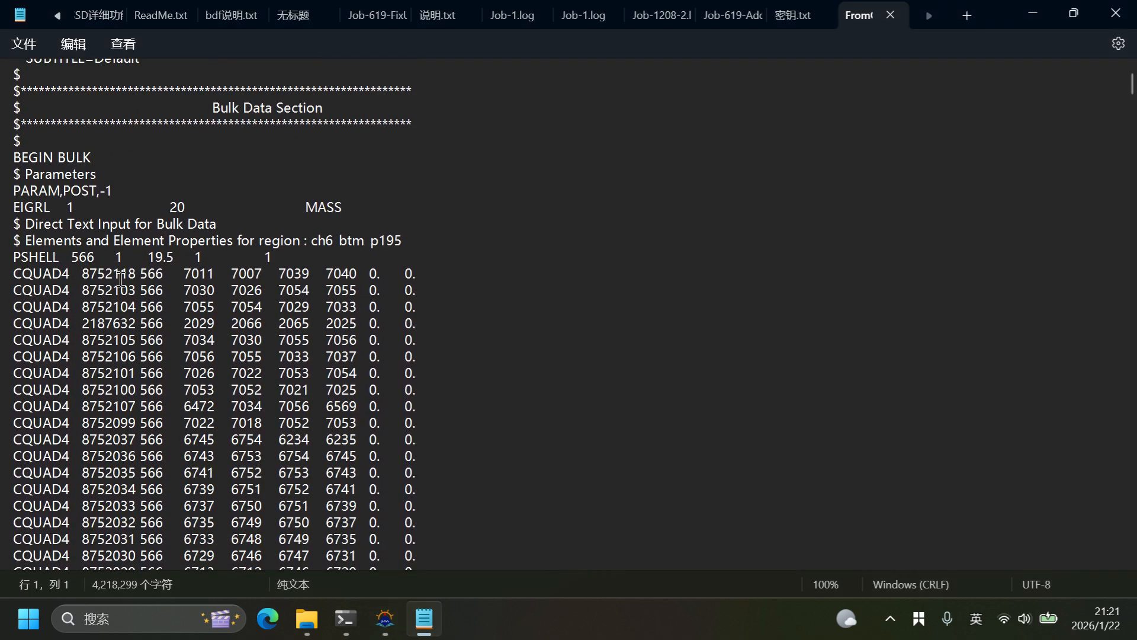
left_click_drag(15, 277, 144, 438)
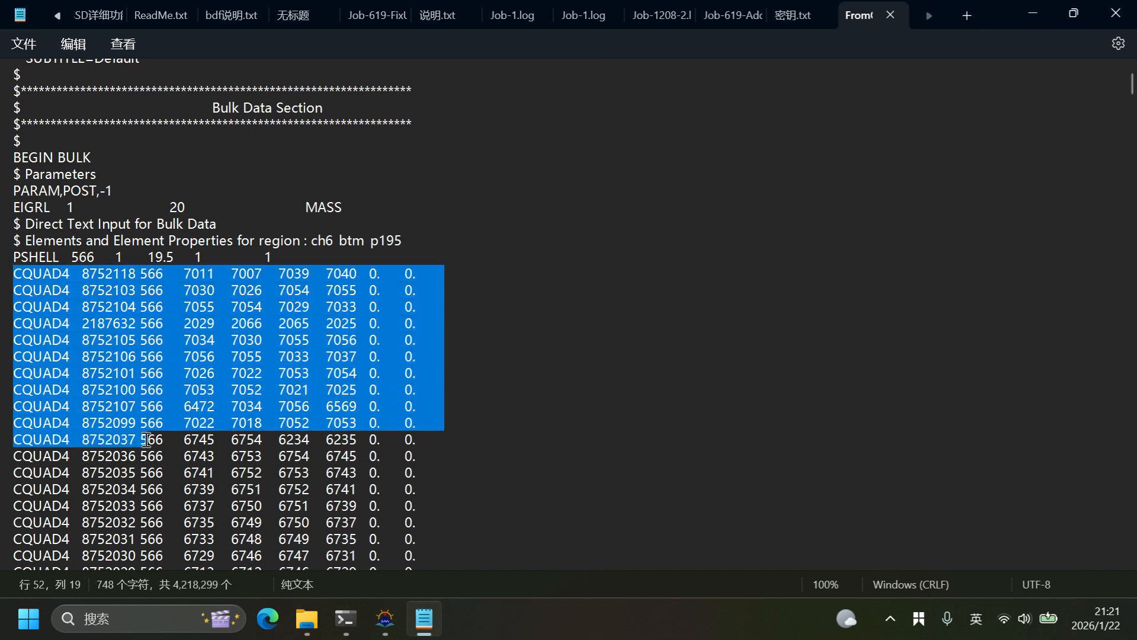
scroll(145, 439, "down", 15)
scroll(138, 417, "down", 20)
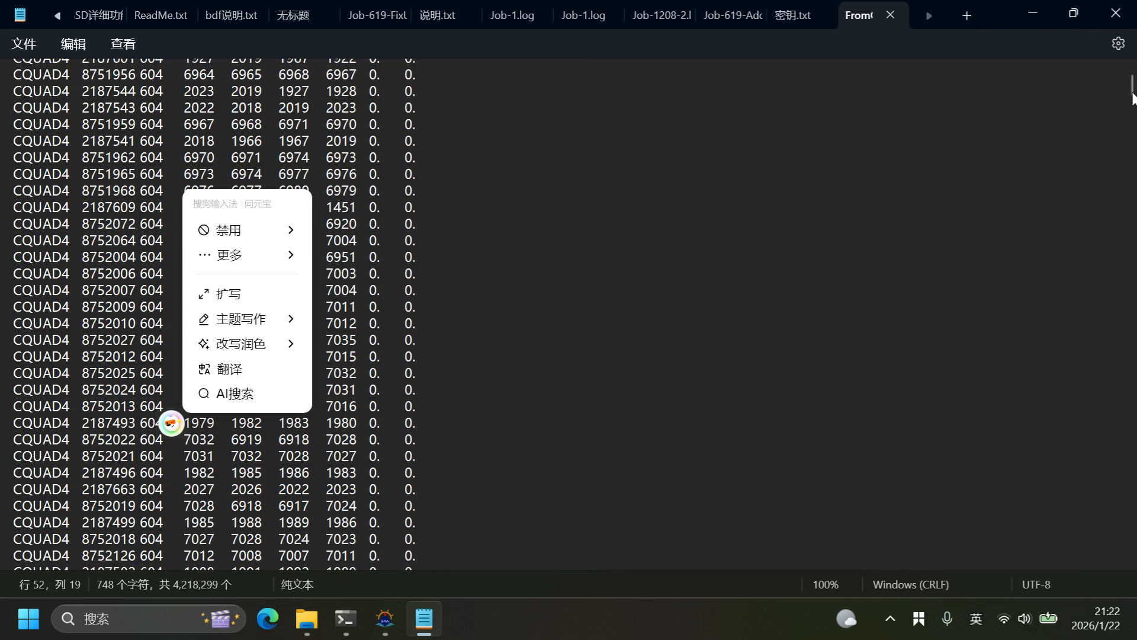
left_click_drag(1131, 88, 1128, 204)
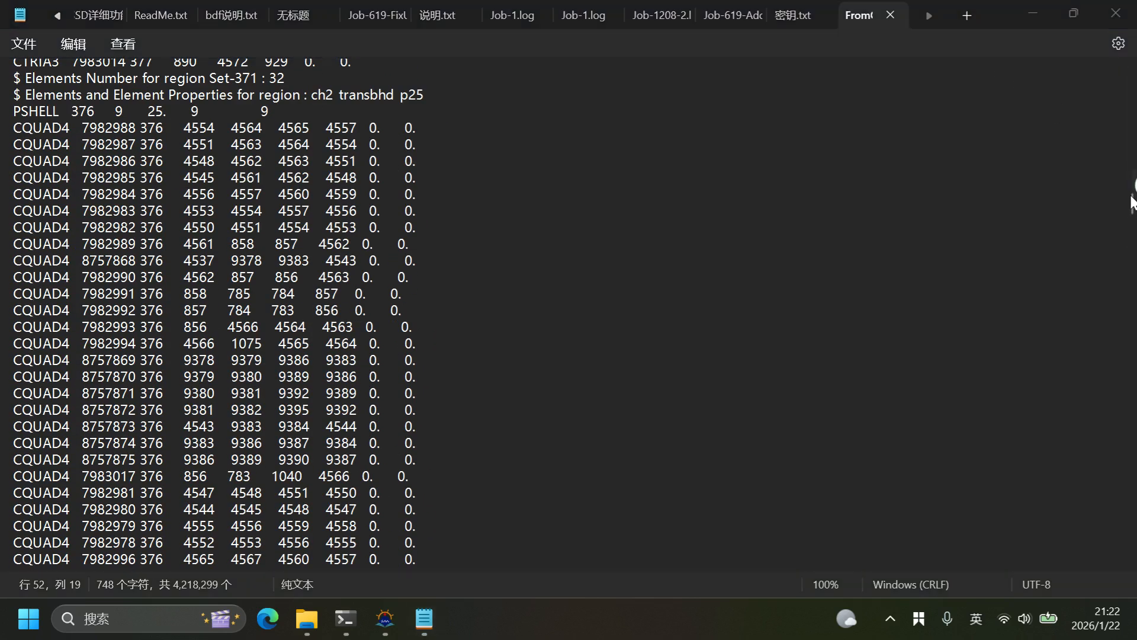
left_click(1132, 151)
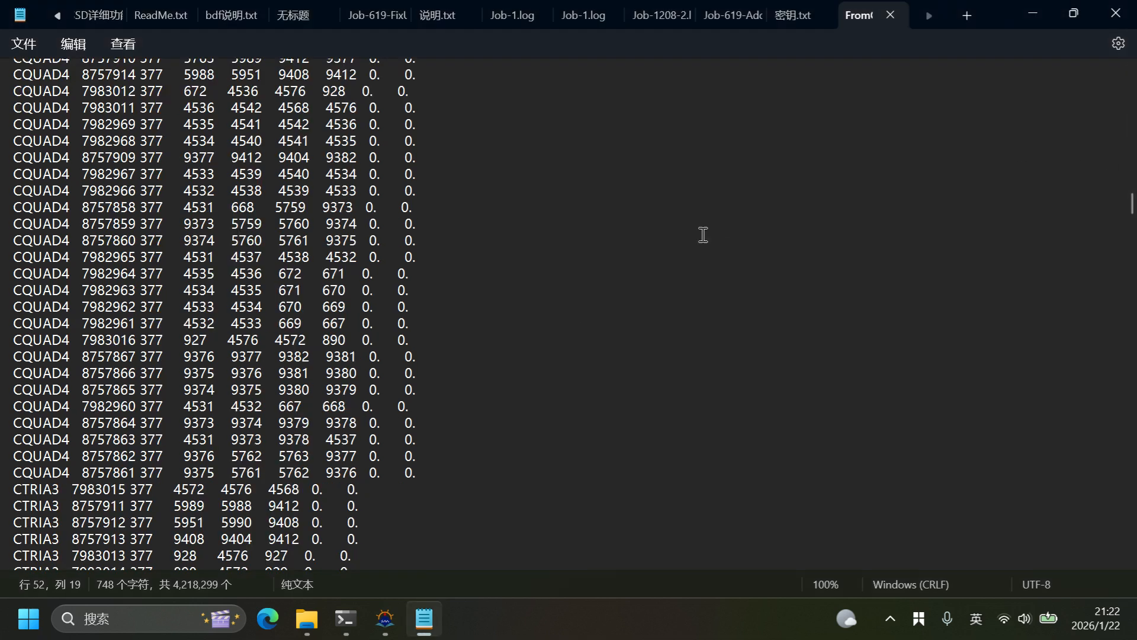
double_click(3, 493)
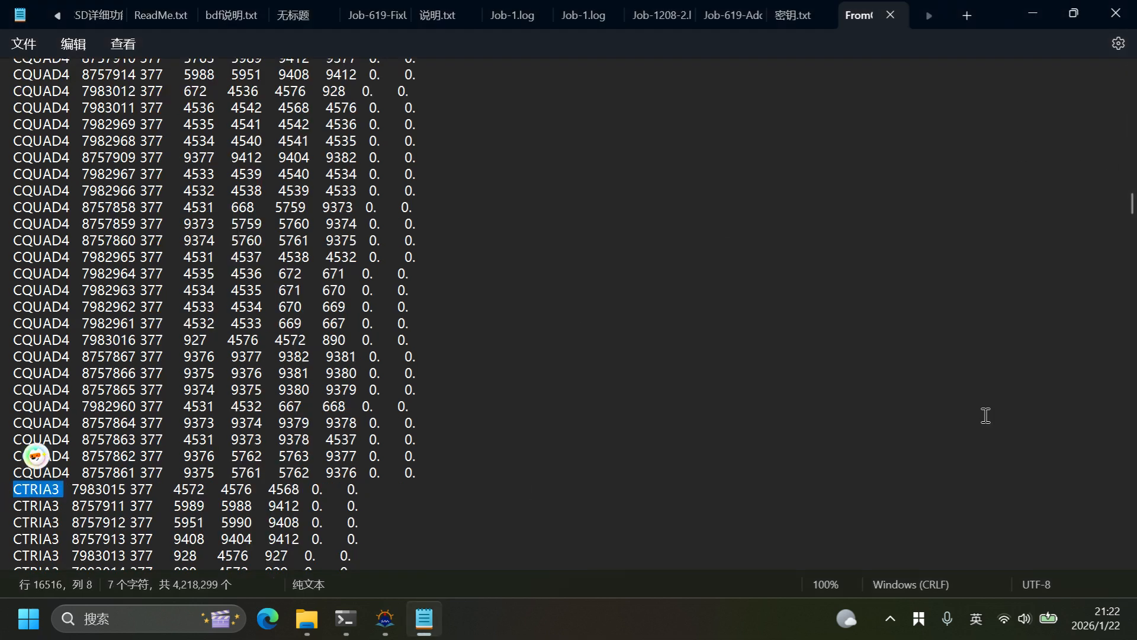
- Inspect the GRID node records further down the file, close Notepad and return to the ship mesh in OLTranSim
left_click_drag(1133, 209, 1134, 468)
left_click(286, 386)
scroll(286, 386, "down", 20)
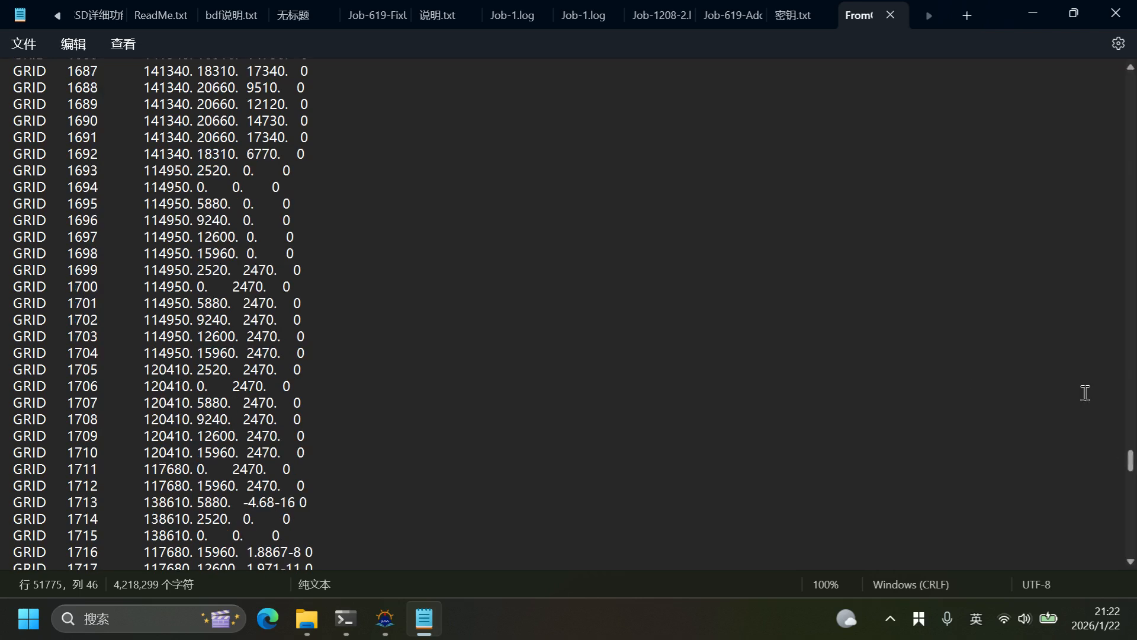
left_click(1116, 14)
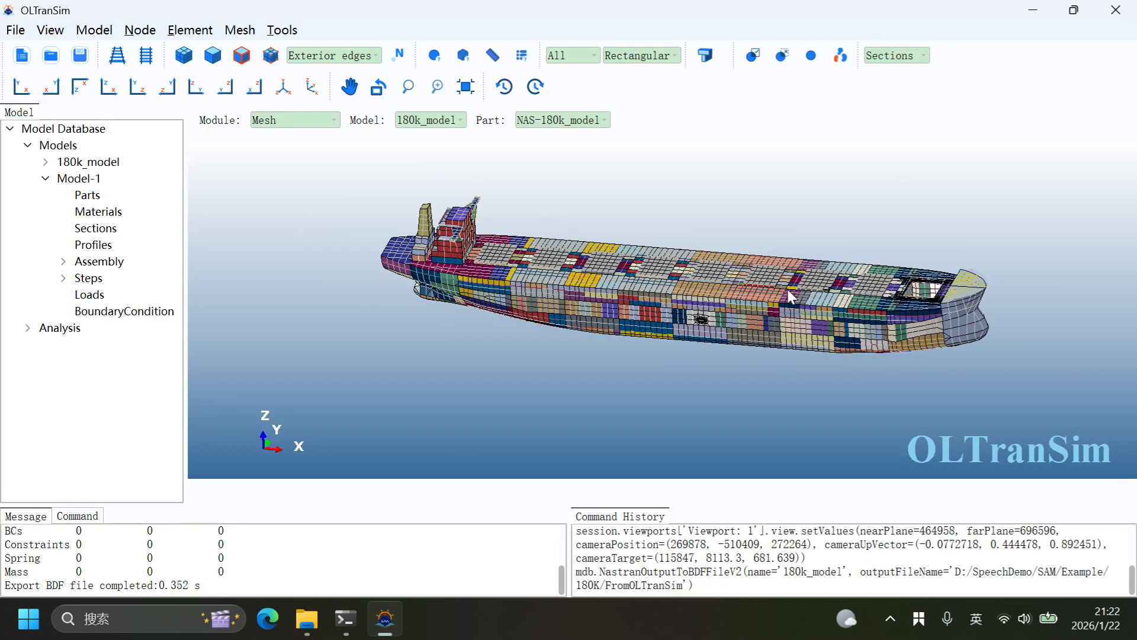
scroll(790, 293, "up", 2)
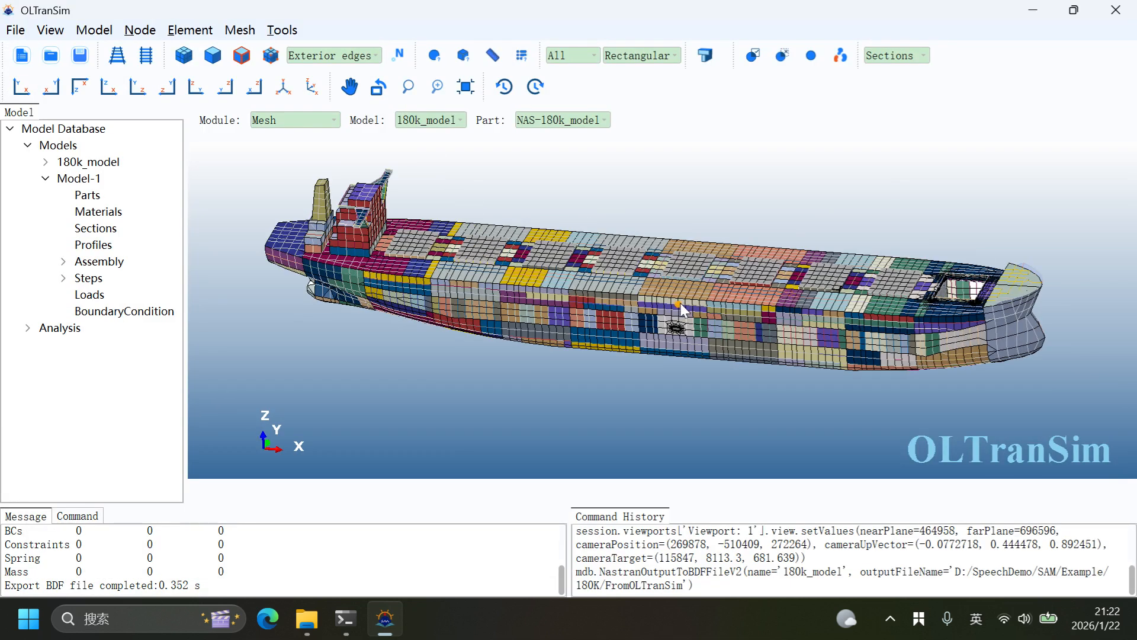